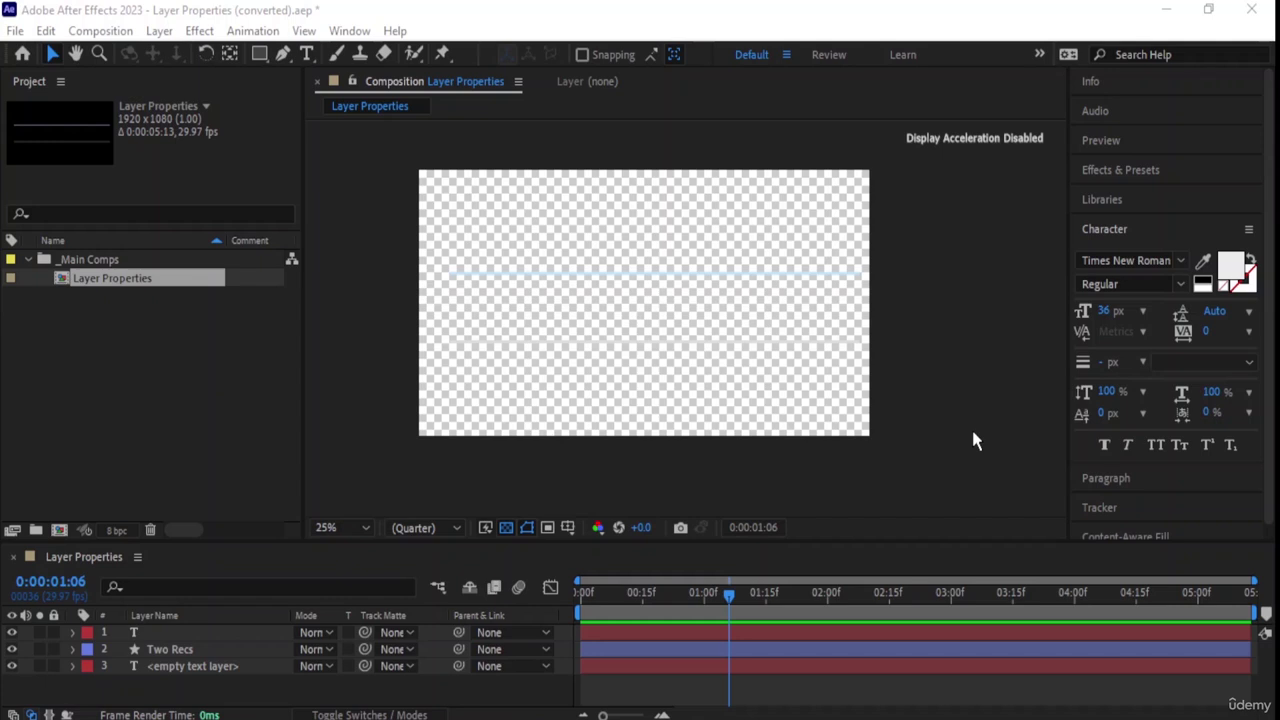
# Add a paragraph text box in the lower middle of the composition containing the word Orange.
pyautogui.click(727, 32)
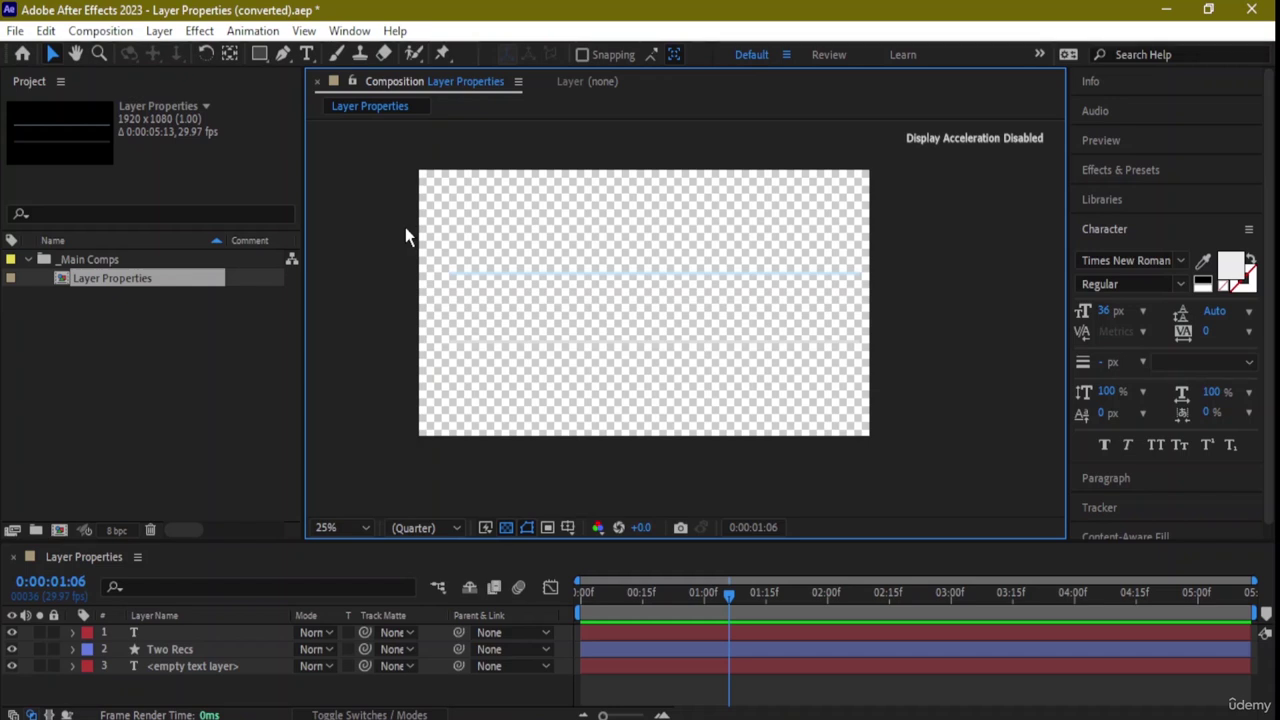
pyautogui.click(306, 54)
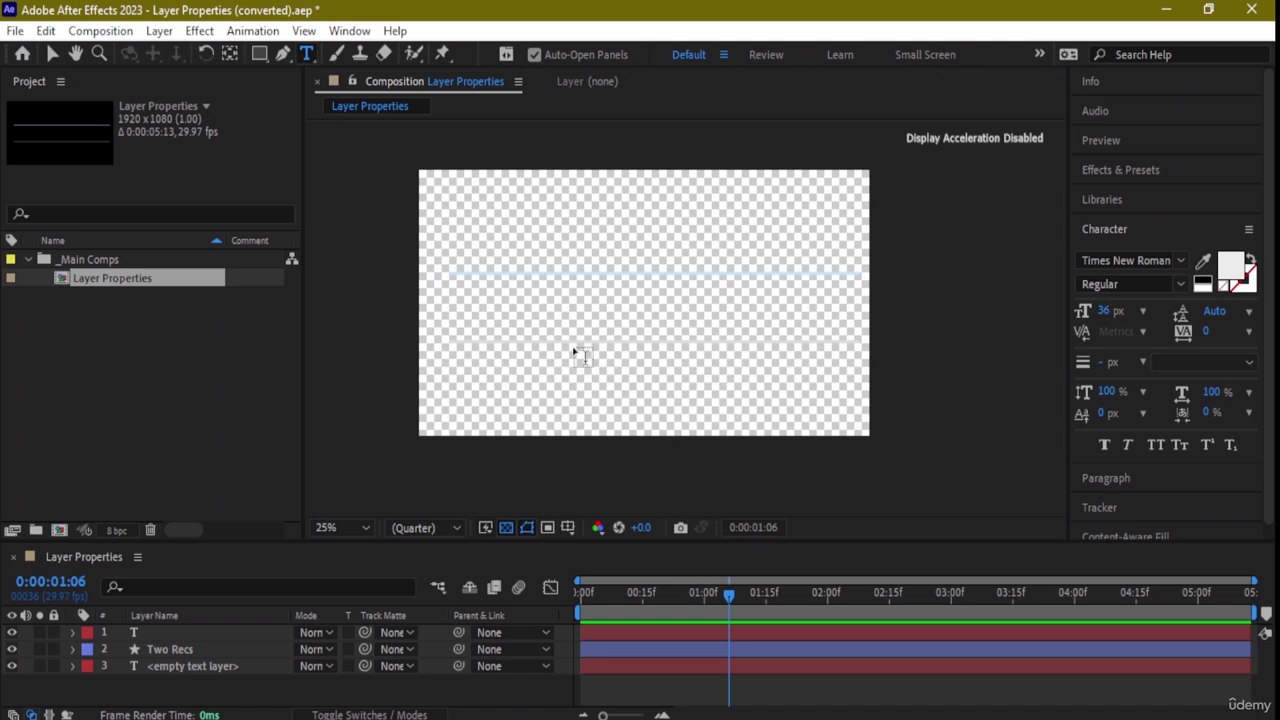
pyautogui.moveTo(573, 348); pyautogui.dragTo(748, 404)
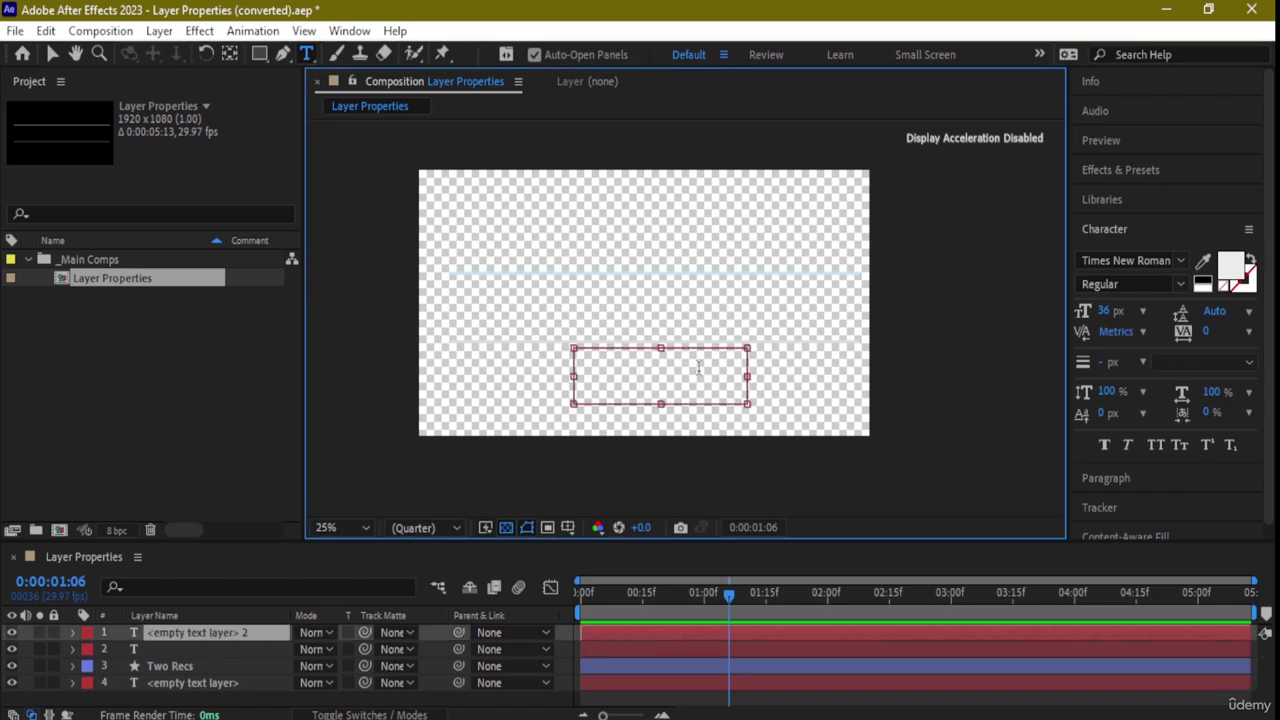
pyautogui.write('0range')
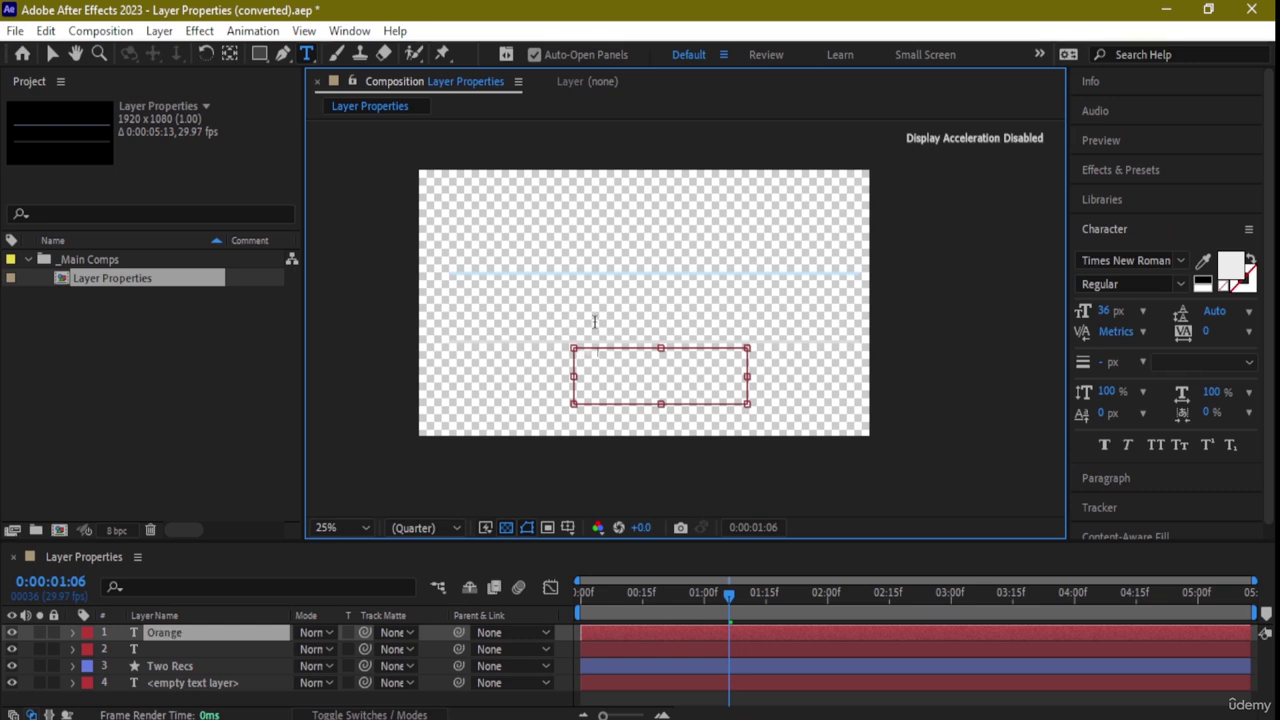
# Format the Orange text at 72 px with a 1 px black stroke set to Fill Over Stroke.
pyautogui.scroll(5, 602, 335)
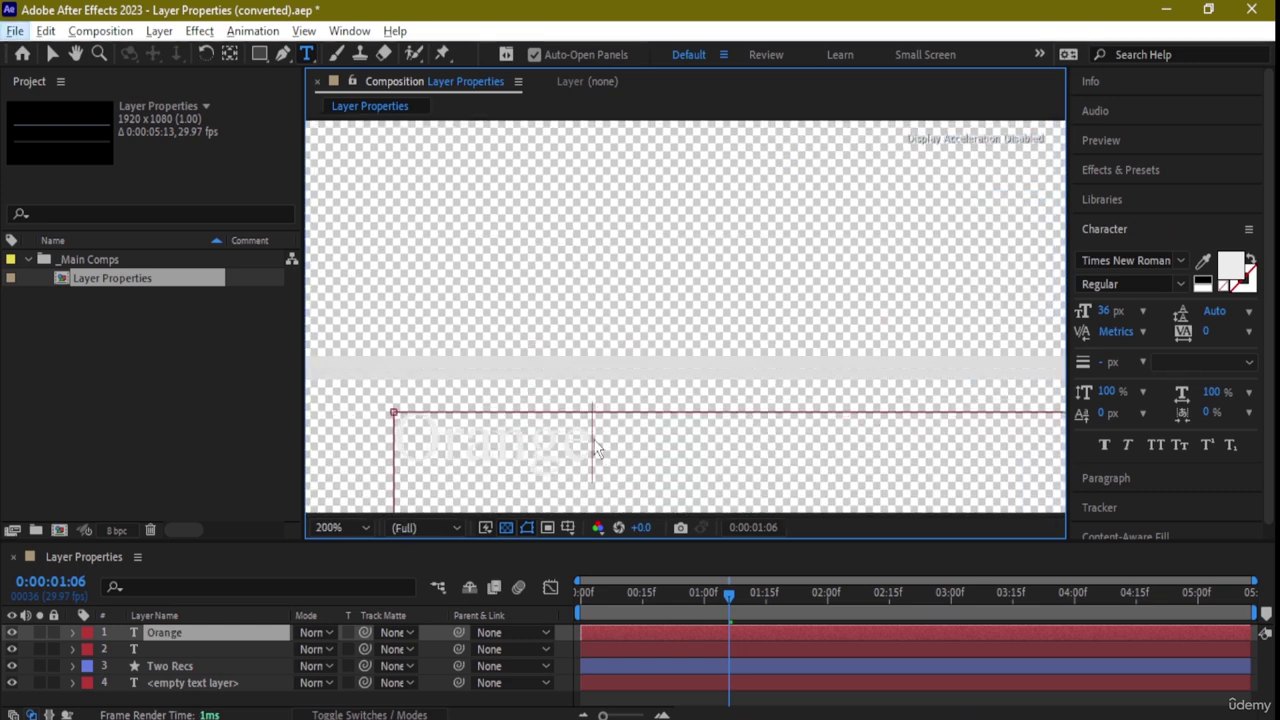
pyautogui.moveTo(595, 445); pyautogui.dragTo(325, 427)
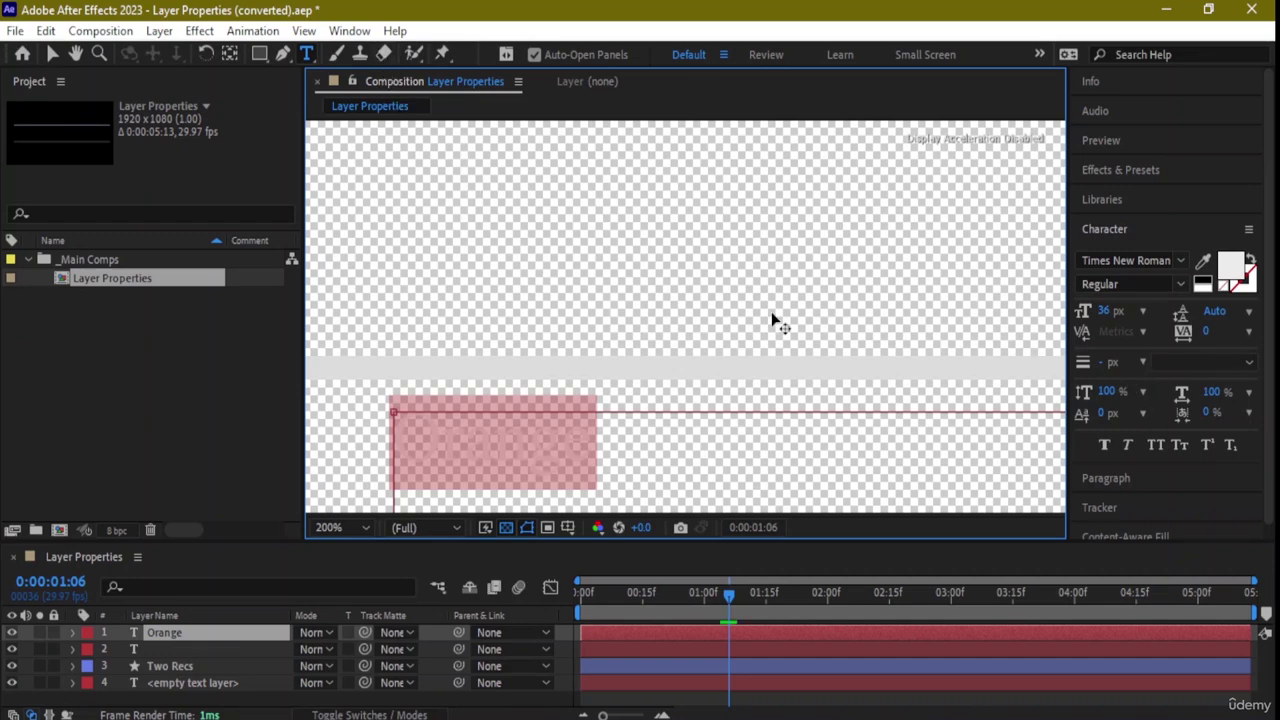
pyautogui.scroll(-1, 1185, 385)
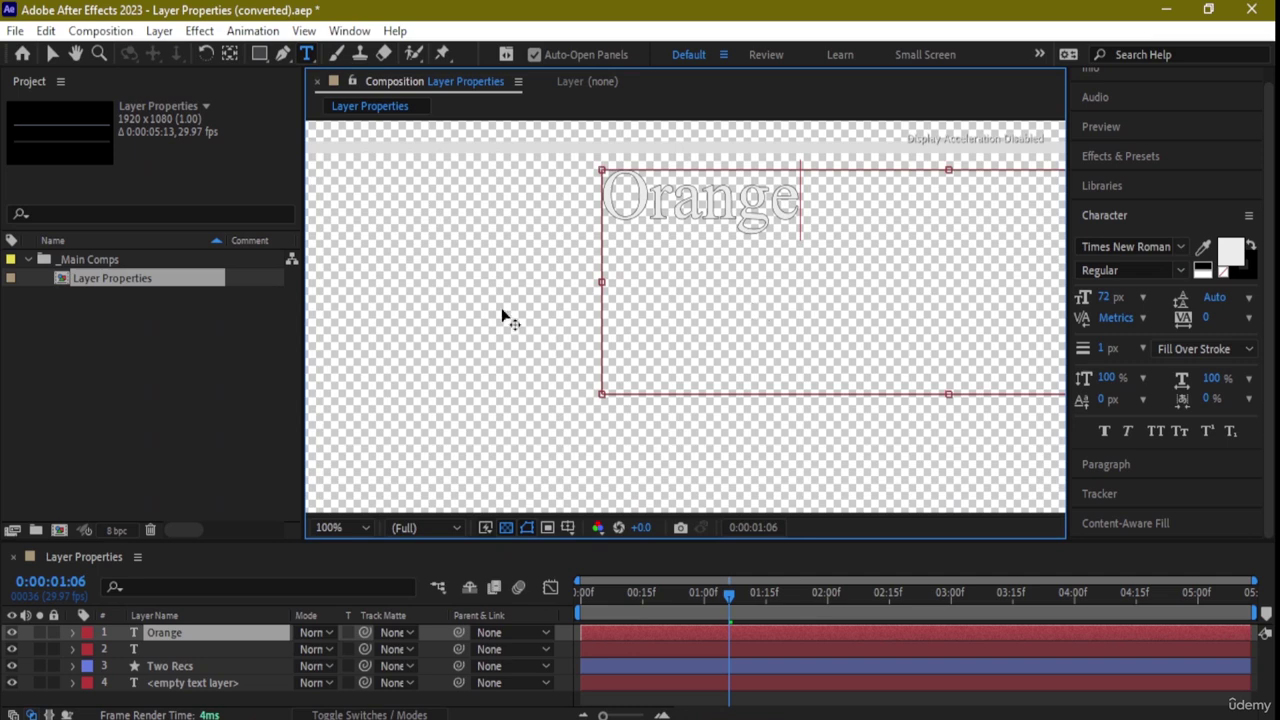
pyautogui.moveTo(500, 310); pyautogui.dragTo(376, 443)
pyautogui.scroll(-2, 549, 212)
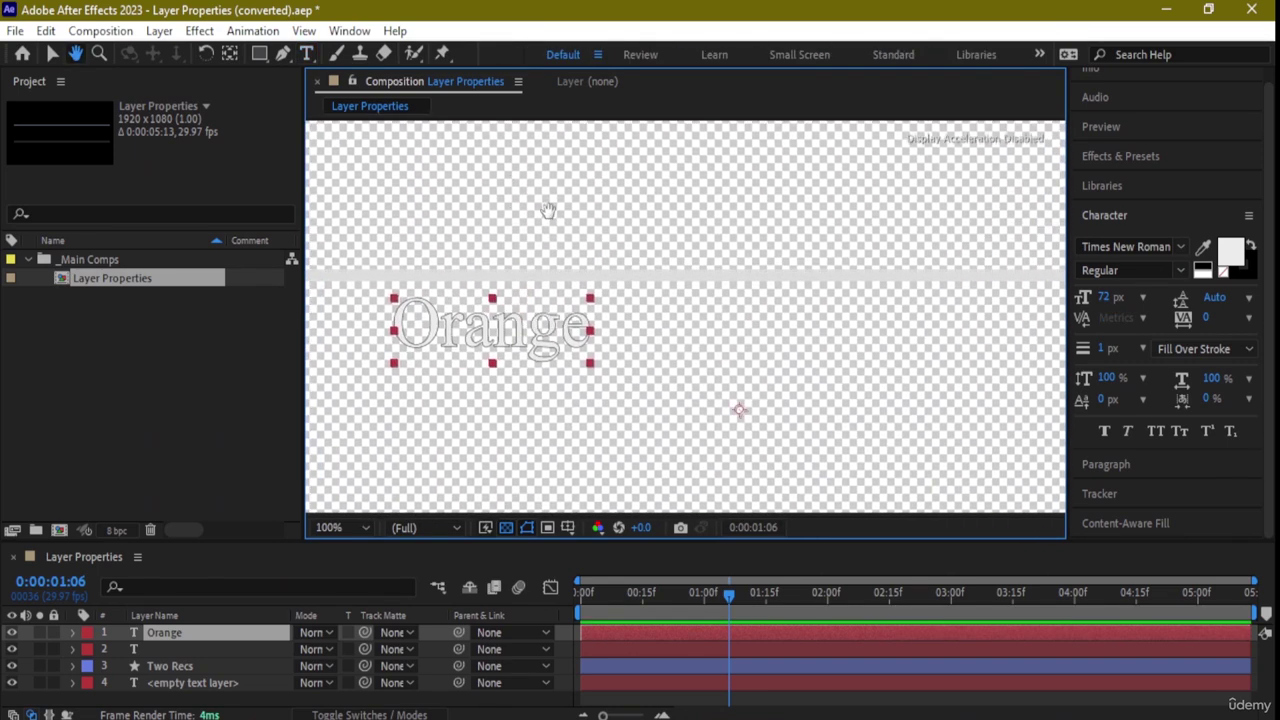
pyautogui.scroll(2, 549, 212)
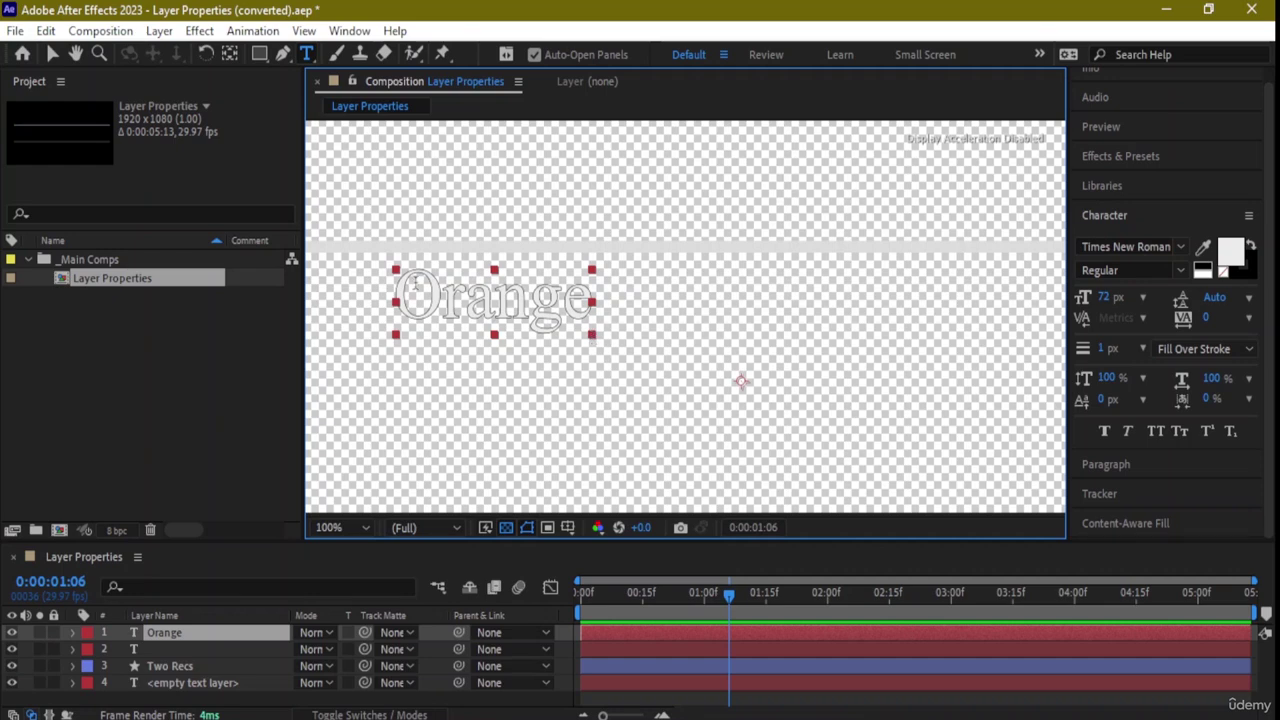
# Enlarge the Orange text freehand and move it to the lower middle of the frame.
pyautogui.click(52, 54)
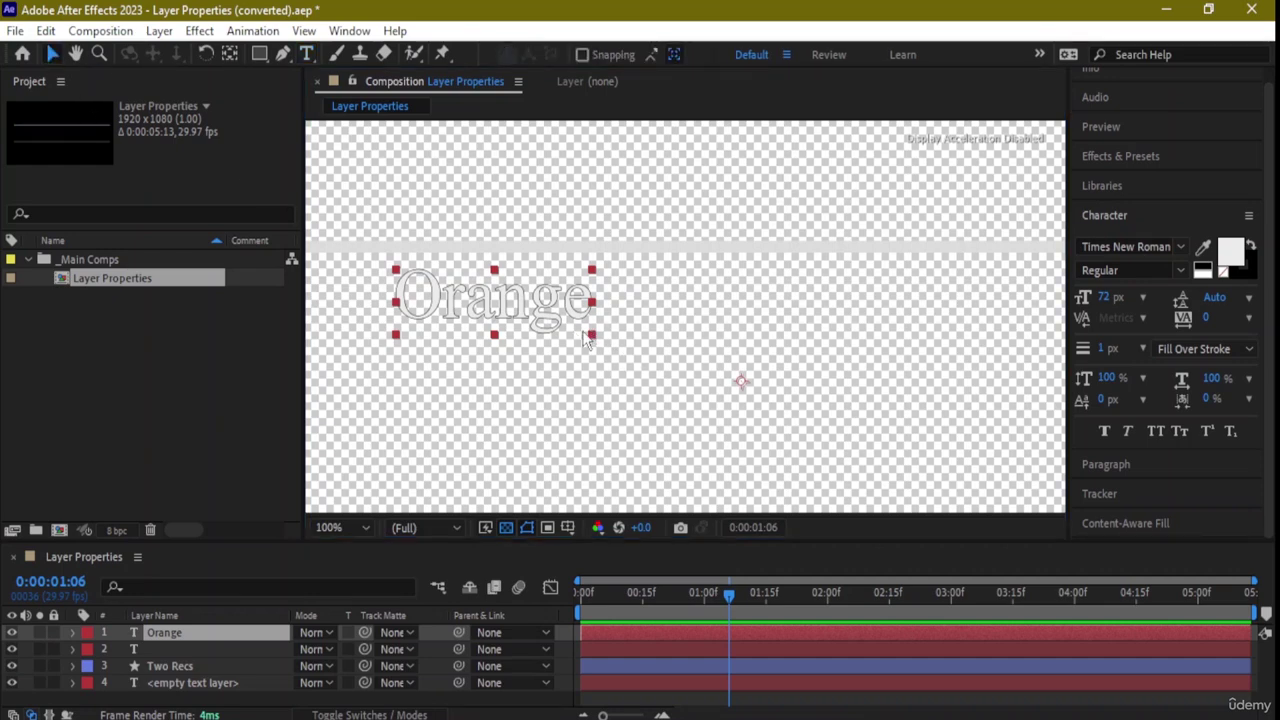
pyautogui.moveTo(592, 336); pyautogui.dragTo(551, 297)
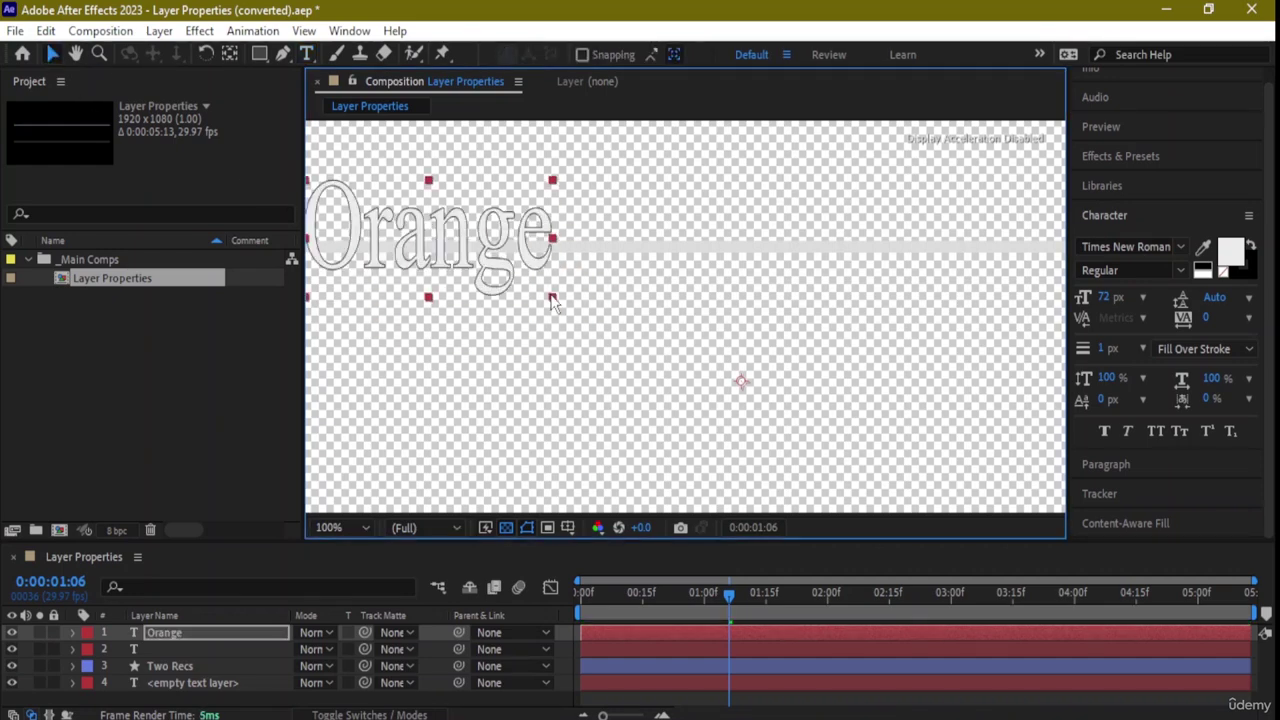
pyautogui.scroll(-2, 619, 285)
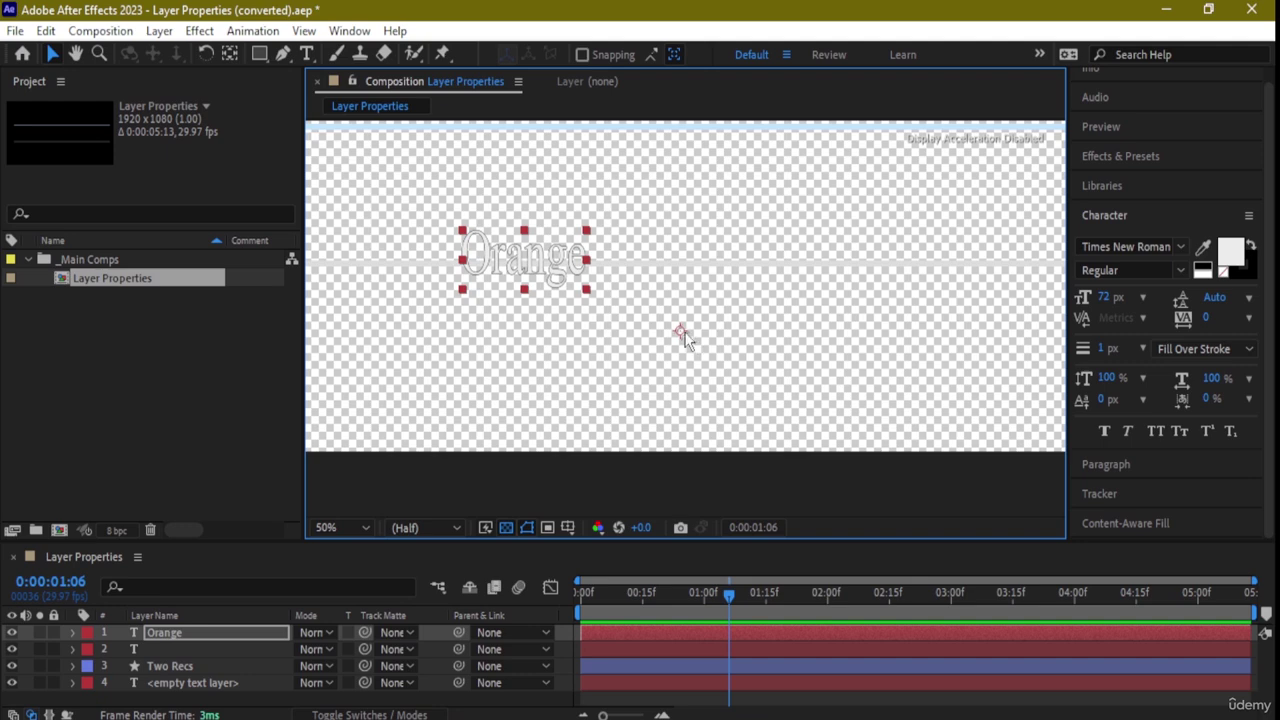
pyautogui.moveTo(685, 338)
pyautogui.mouseDown()
pyautogui.moveTo(623, 314)
pyautogui.moveTo(686, 357)
pyautogui.mouseUp()
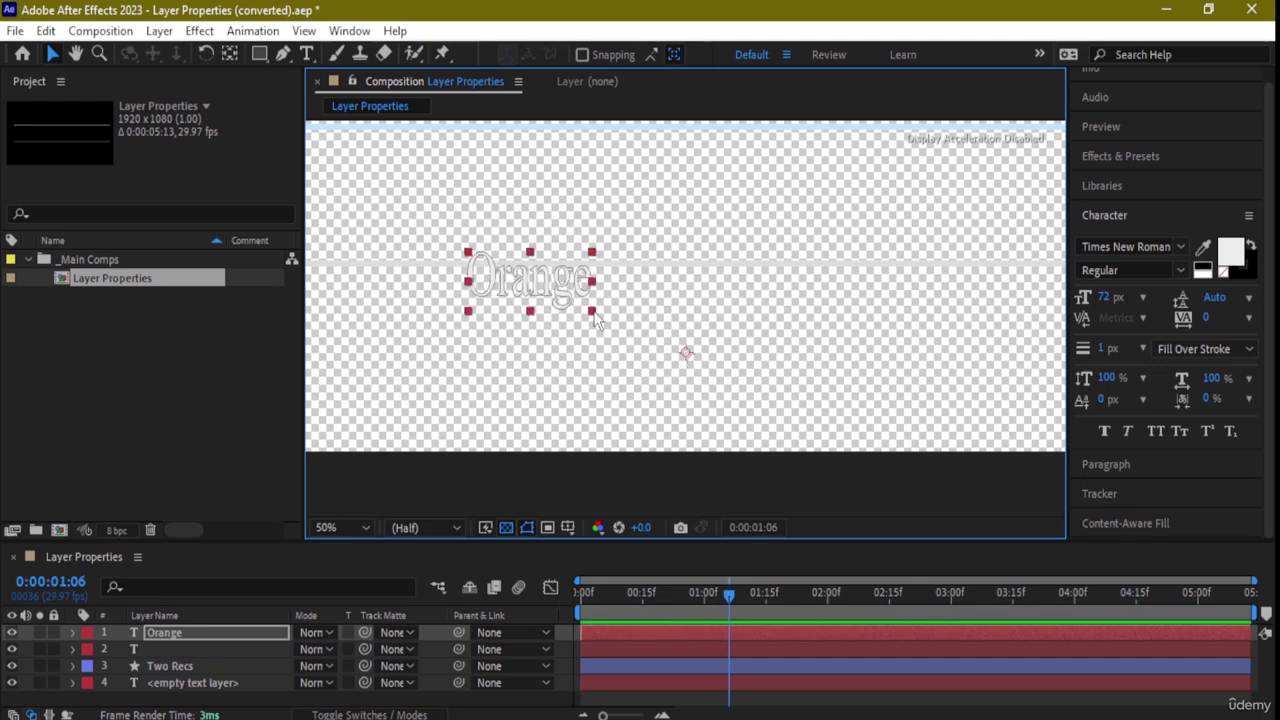
pyautogui.moveTo(594, 313); pyautogui.dragTo(548, 282)
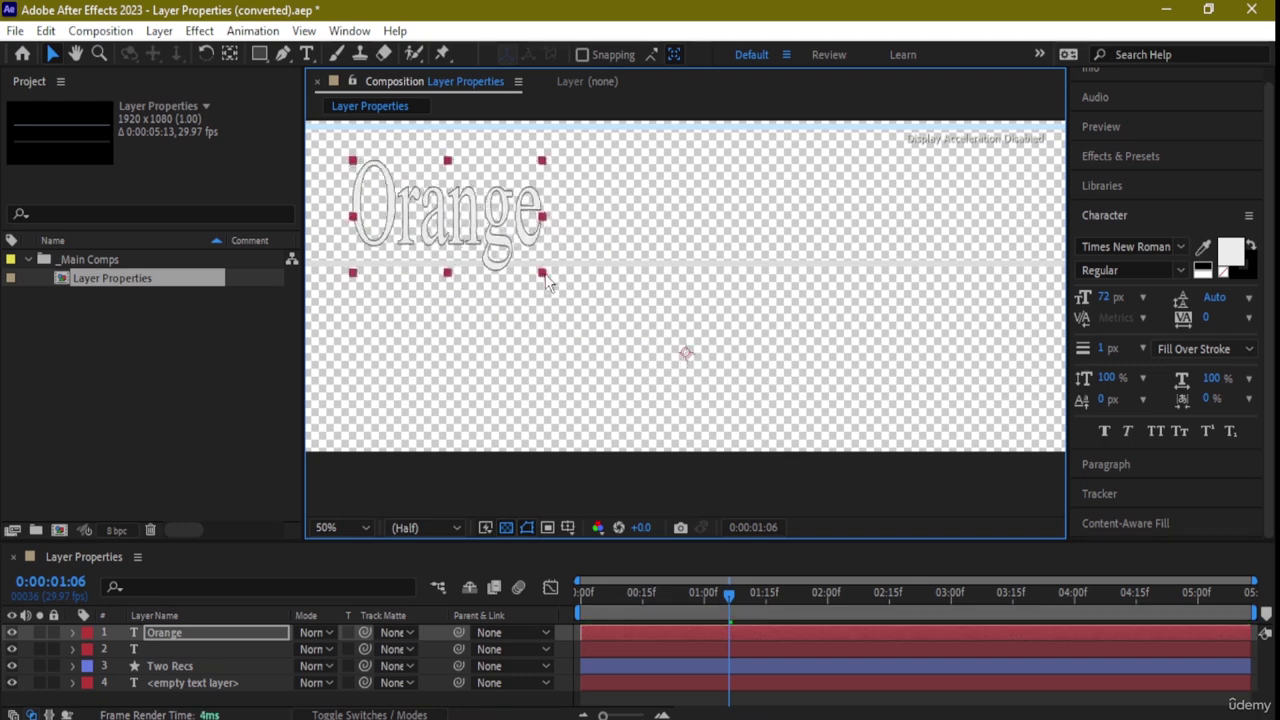
pyautogui.scroll(-1, 600, 298)
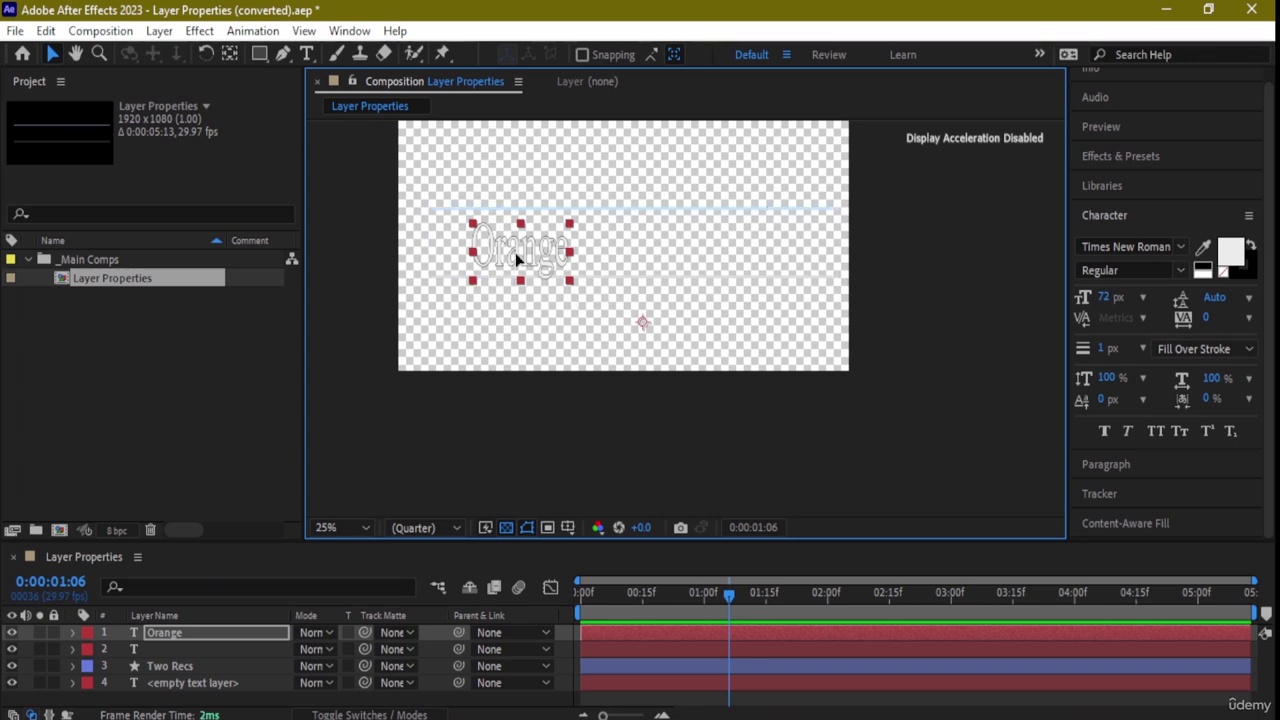
pyautogui.moveTo(520, 260); pyautogui.dragTo(607, 314)
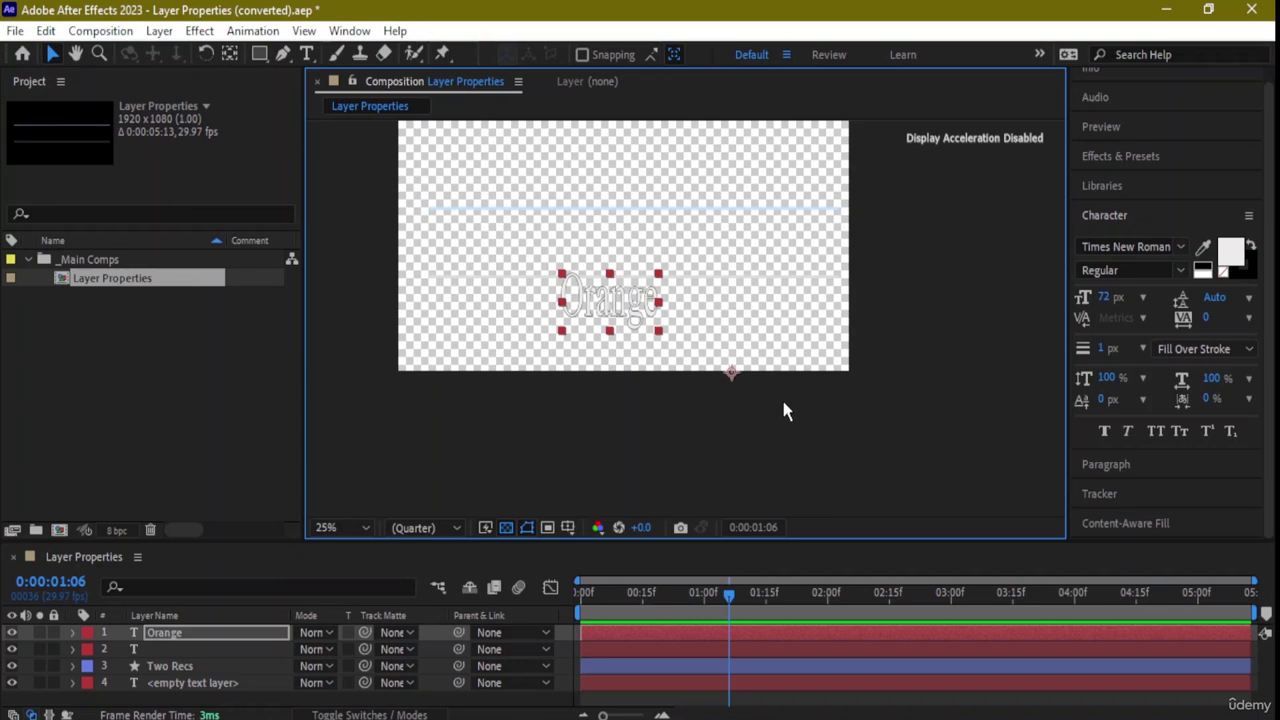
# Duplicate the Orange text layer 17 times and spread some copies across the centre, top, left and right of the frame.
pyautogui.hotkey('ctrl', 'd')
pyautogui.hotkey('ctrl', 'd')
pyautogui.hotkey('ctrl', 'd')
pyautogui.hotkey('ctrl', 'd')
pyautogui.hotkey('ctrl', 'd')
pyautogui.hotkey('ctrl', 'd')
pyautogui.hotkey('ctrl', 'd')
pyautogui.hotkey('ctrl', 'd')
pyautogui.hotkey('ctrl', 'd')
pyautogui.hotkey('ctrl', 'd')
pyautogui.moveTo(650, 292); pyautogui.dragTo(758, 297)
pyautogui.hotkey('ctrl', 'd')
pyautogui.hotkey('ctrl', 'd')
pyautogui.hotkey('ctrl', 'd')
pyautogui.hotkey('ctrl', 'd')
pyautogui.hotkey('ctrl', 'd')
pyautogui.hotkey('ctrl', 'd')
pyautogui.hotkey('ctrl', 'd')
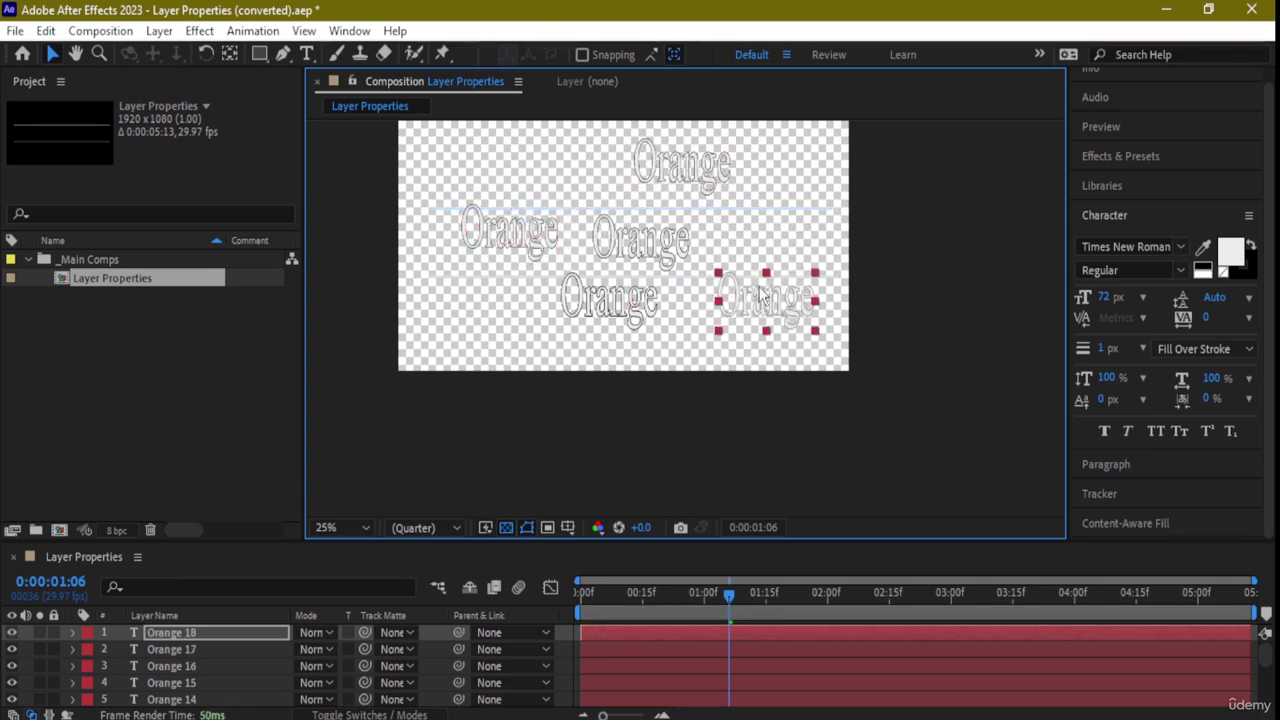
pyautogui.moveTo(757, 245); pyautogui.dragTo(757, 220)
pyautogui.click(855, 428)
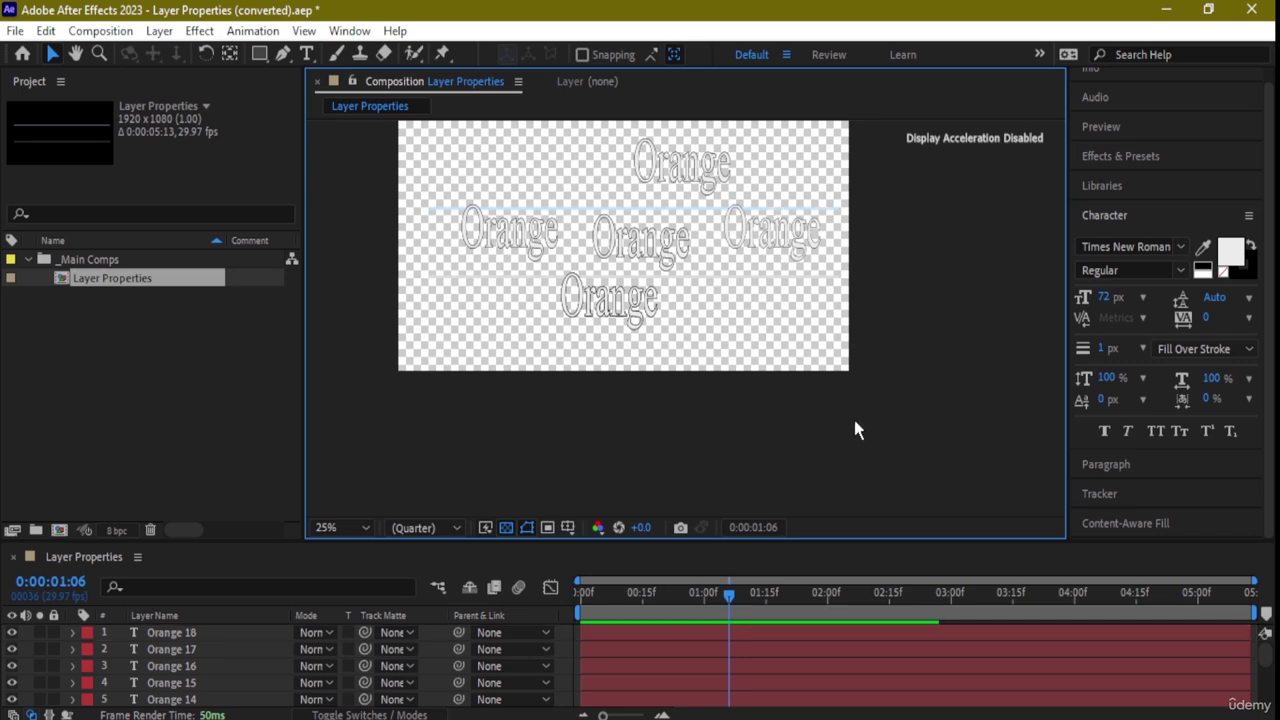
pyautogui.press('.')
pyautogui.scroll(-2, 855, 428)
pyautogui.moveTo(730, 417); pyautogui.dragTo(745, 521)
pyautogui.press('.')
pyautogui.moveTo(726, 423); pyautogui.dragTo(787, 364)
pyautogui.press('v')
pyautogui.click(723, 315)
pyautogui.click(787, 305)
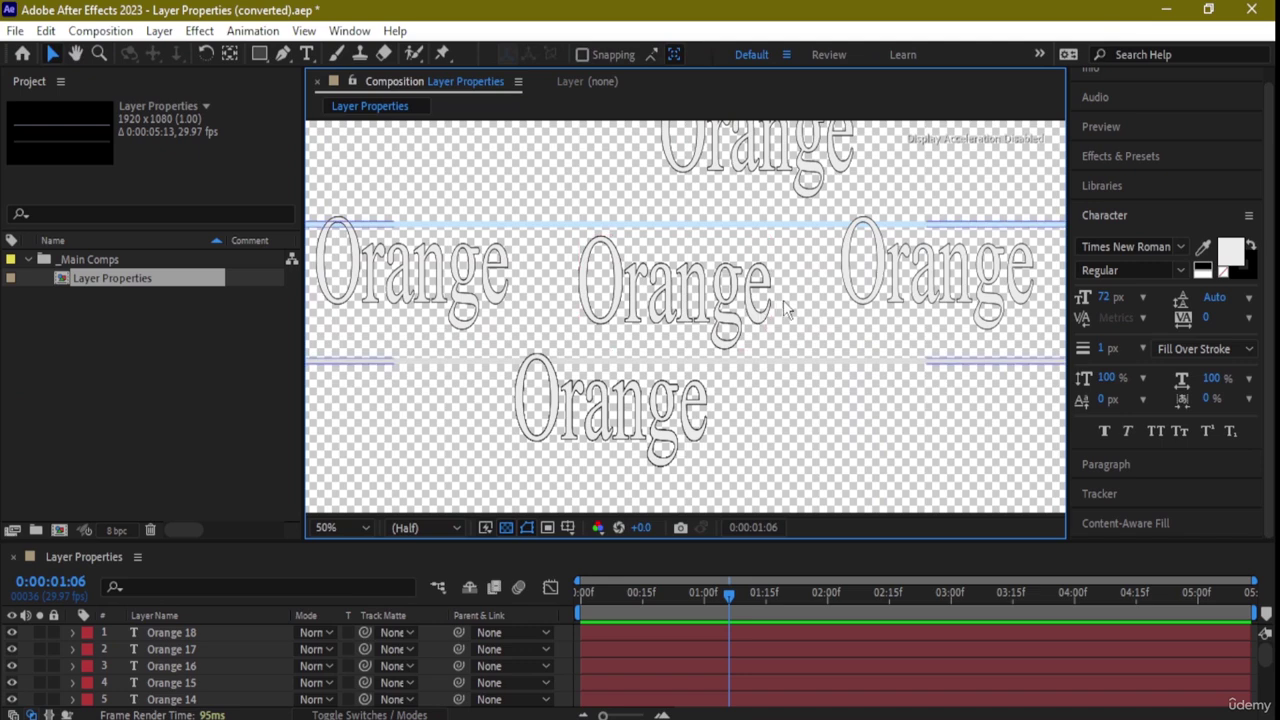
pyautogui.click(118, 33)
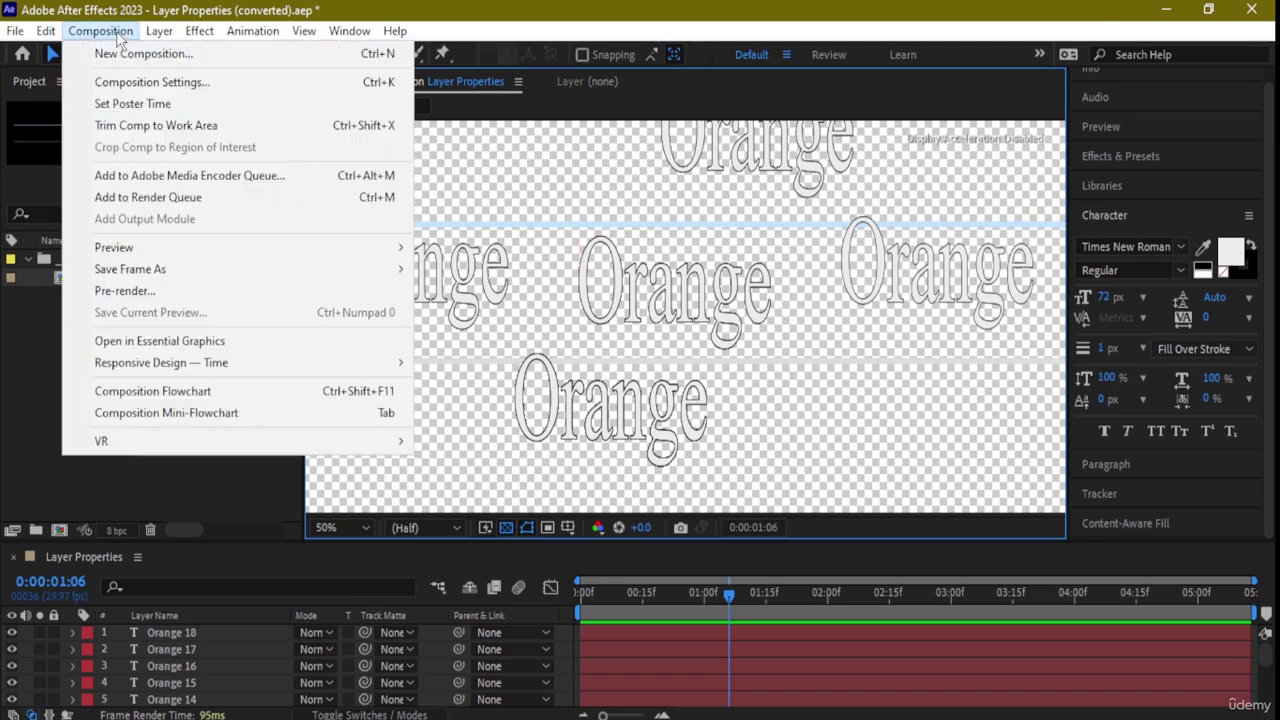
pyautogui.moveTo(60, 40)
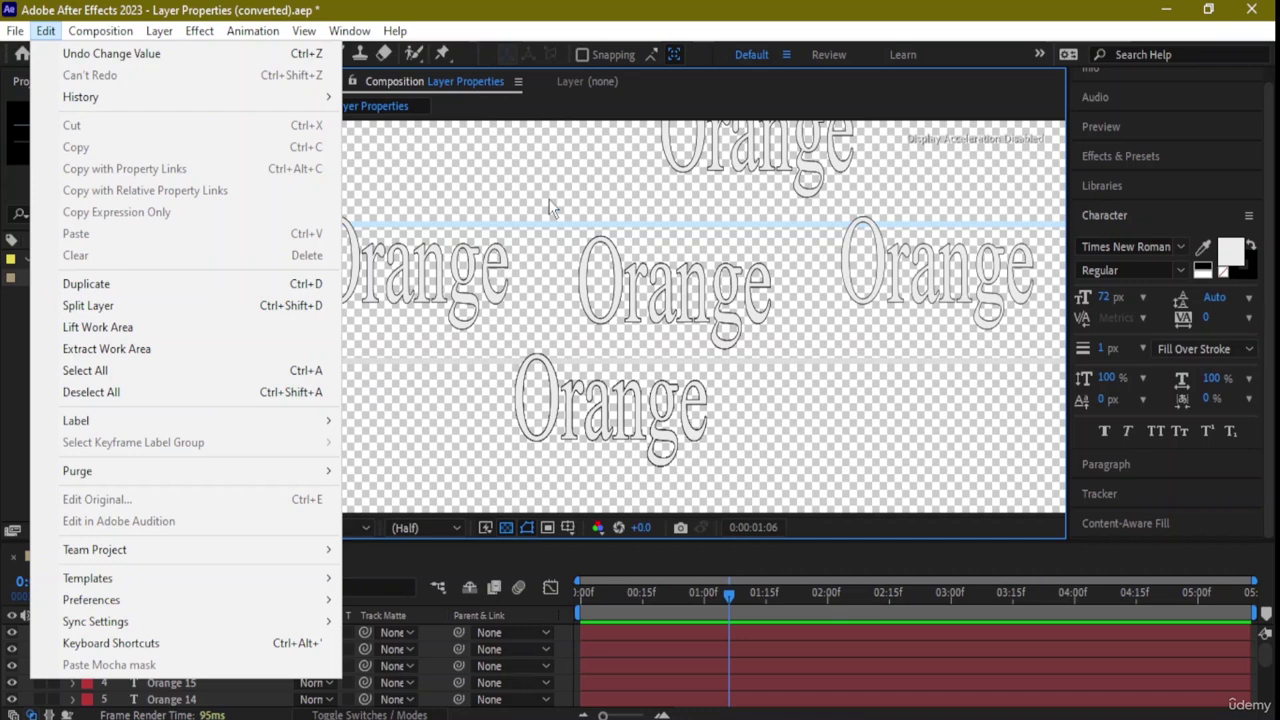
pyautogui.click(417, 379)
# Duplicate the leftmost Orange text and place a copy near the top-right corner of the frame.
pyautogui.scroll(-2, 450, 350)
pyautogui.click(556, 289)
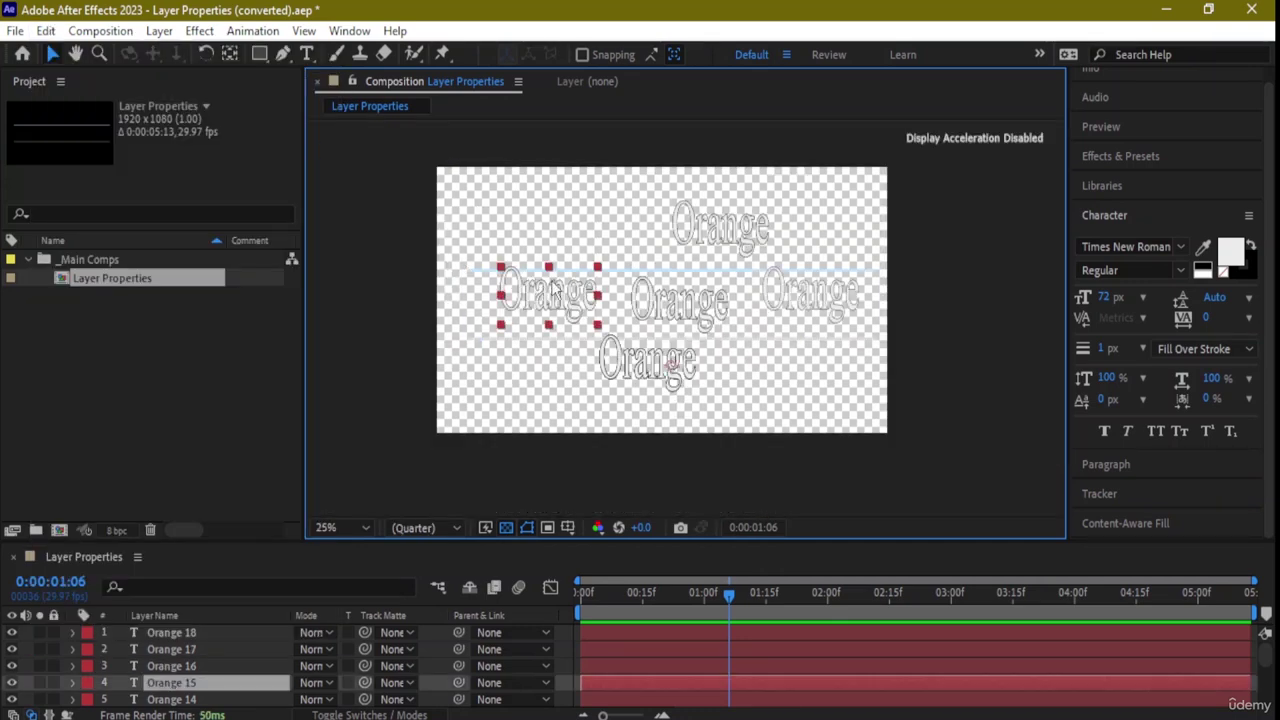
pyautogui.moveTo(568, 306); pyautogui.dragTo(879, 250)
pyautogui.hotkey('ctrl', 'd')
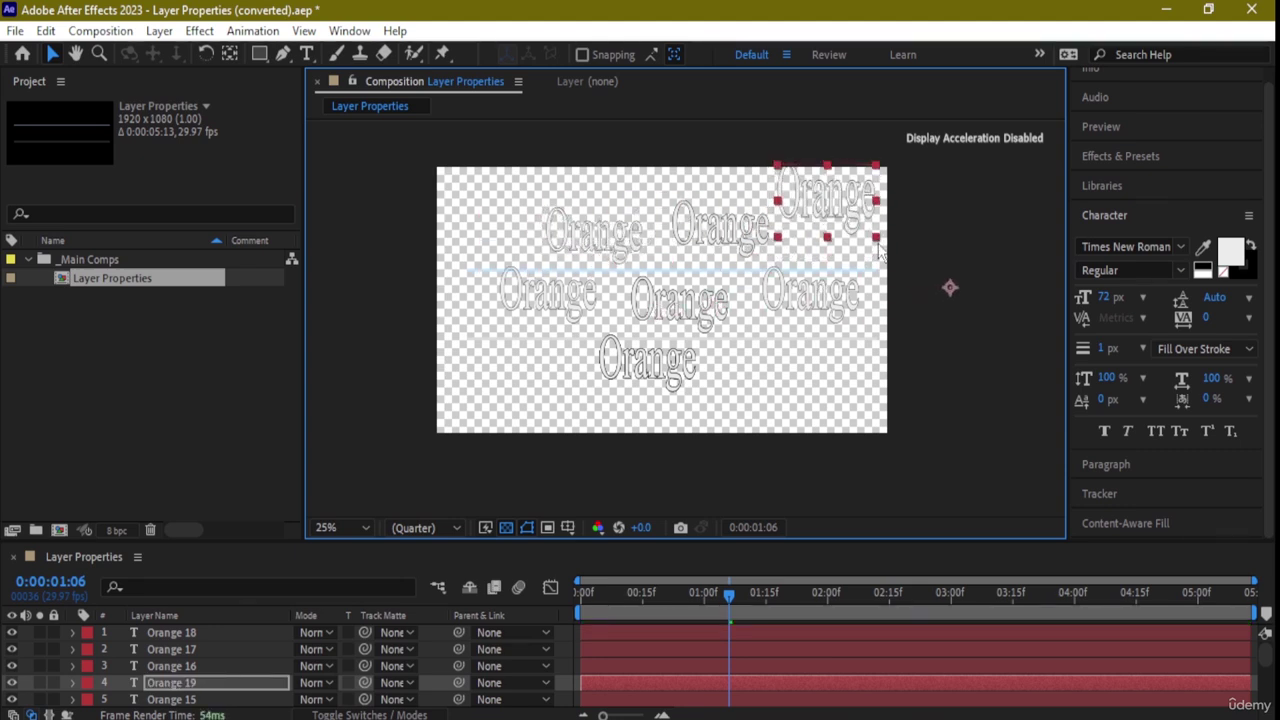
pyautogui.hotkey('ctrl', 'z')
# Shrink the text box of the top-right Orange copy, and try replacing its text with 2 before undoing that replacement.
pyautogui.doubleClick(833, 221)
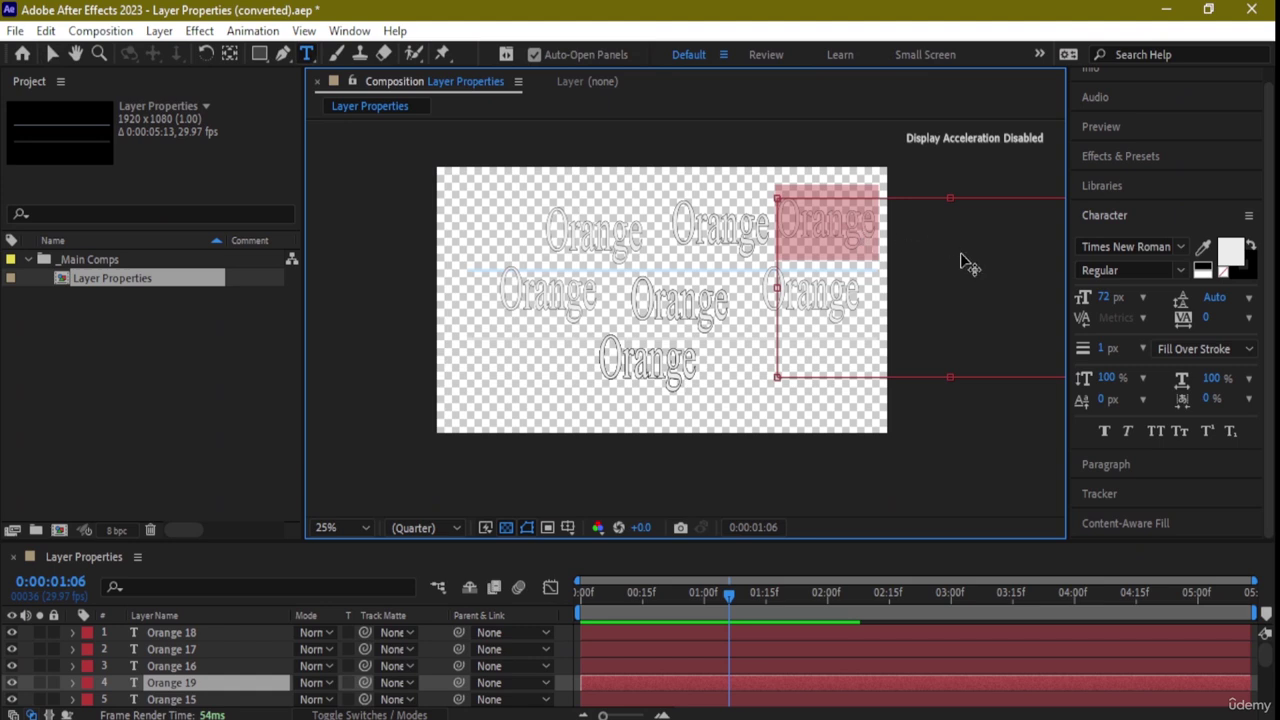
pyautogui.moveTo(777, 377); pyautogui.dragTo(785, 349)
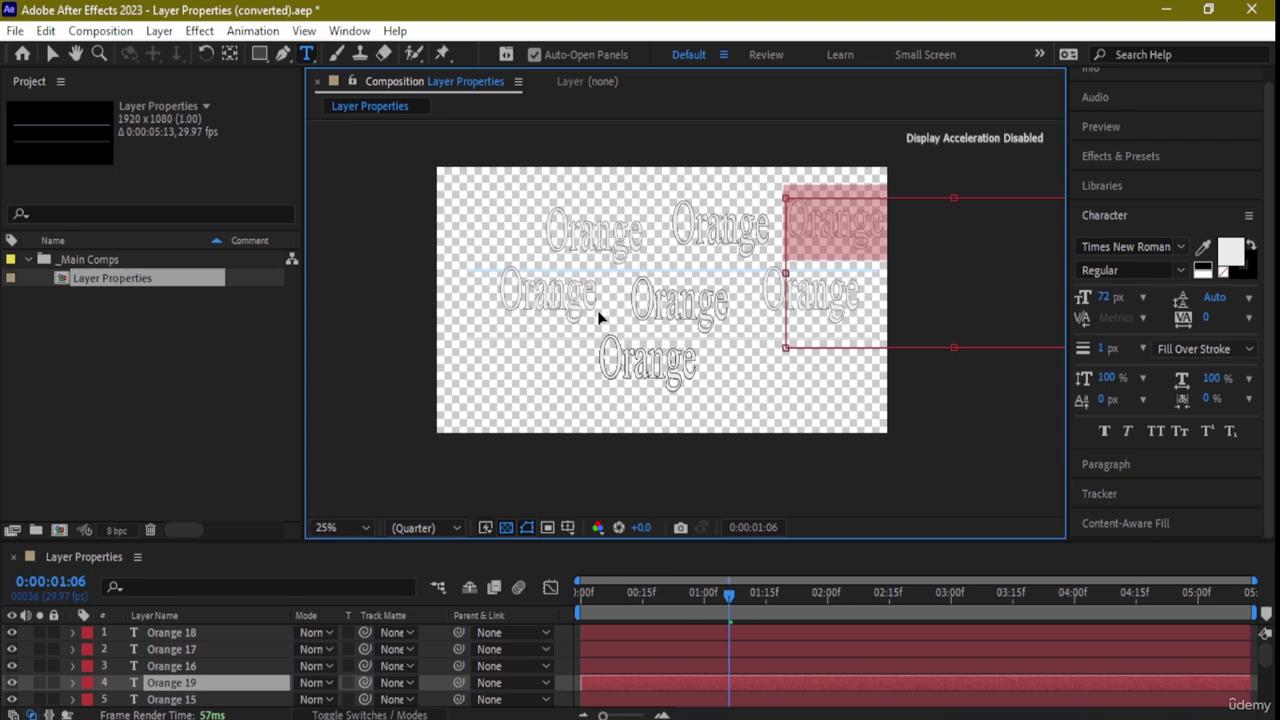
pyautogui.write('2')
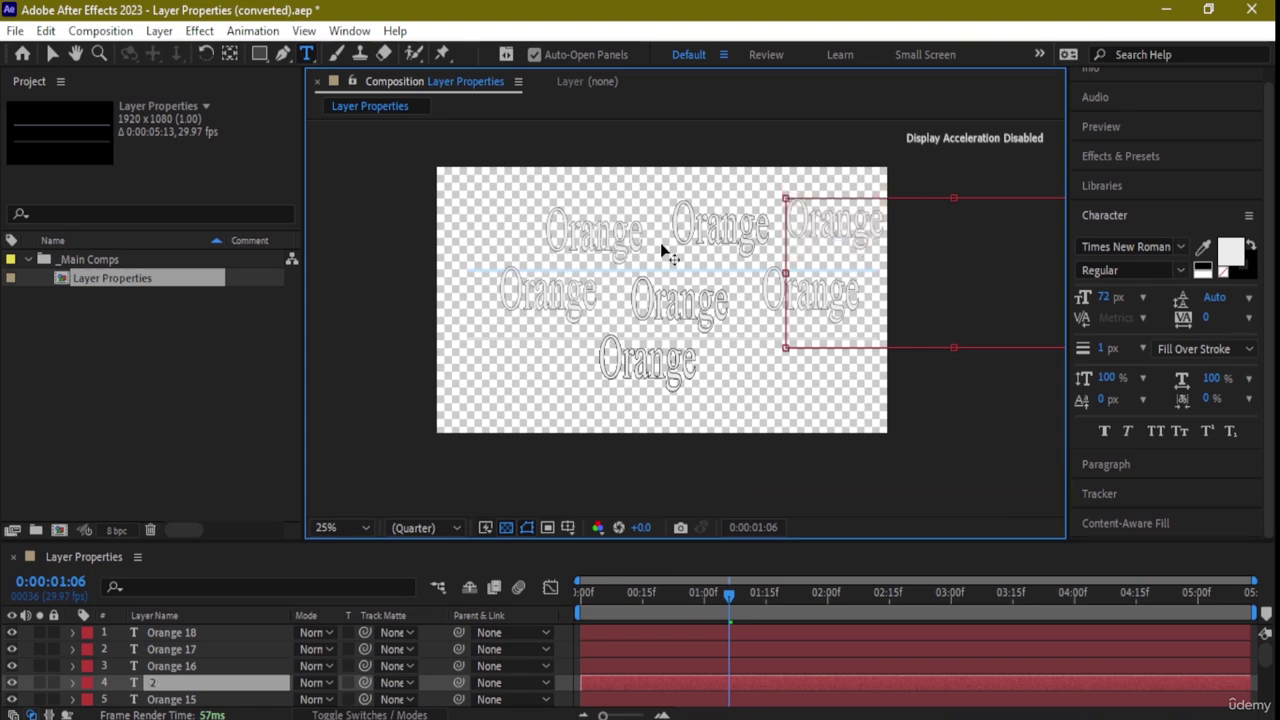
pyautogui.hotkey('ctrl', 'z')
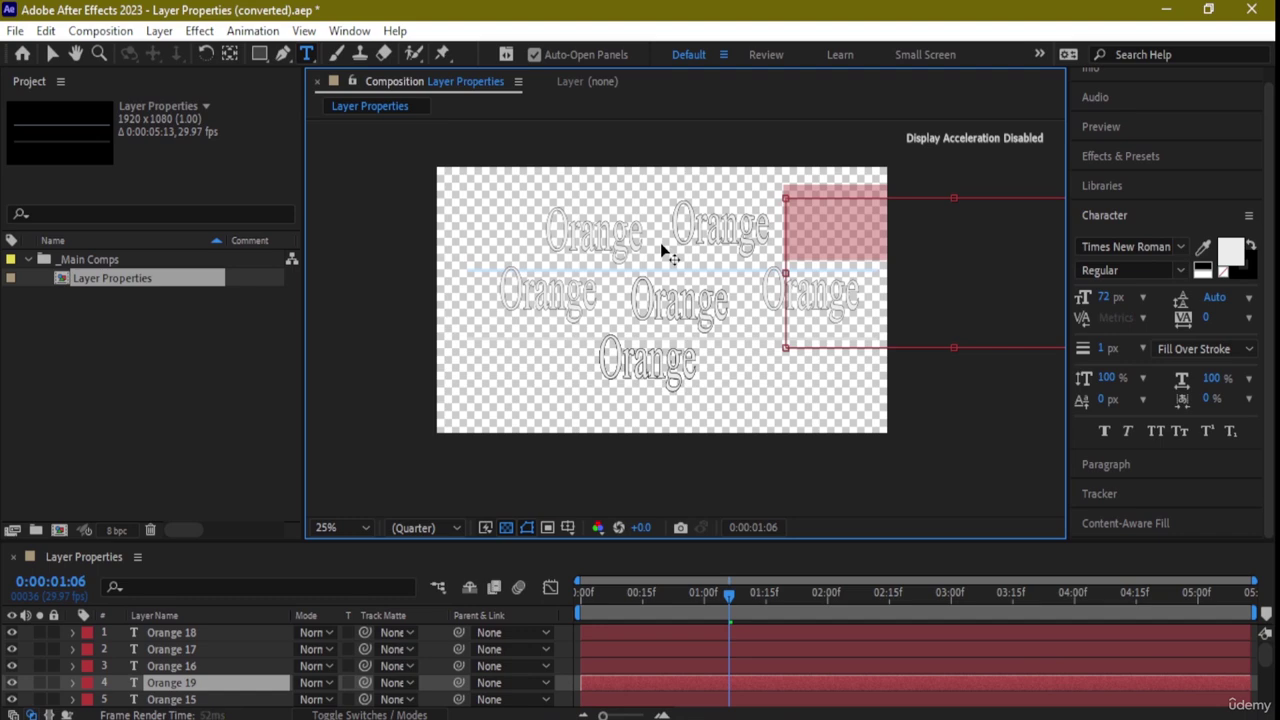
# Select individual Orange layers in the timeline to examine which text in the composition each one corresponds to.
pyautogui.scroll(2, 660, 244)
pyautogui.click(681, 352)
pyautogui.keyDown('alt'); pyautogui.click(741, 317); pyautogui.keyUp('alt')
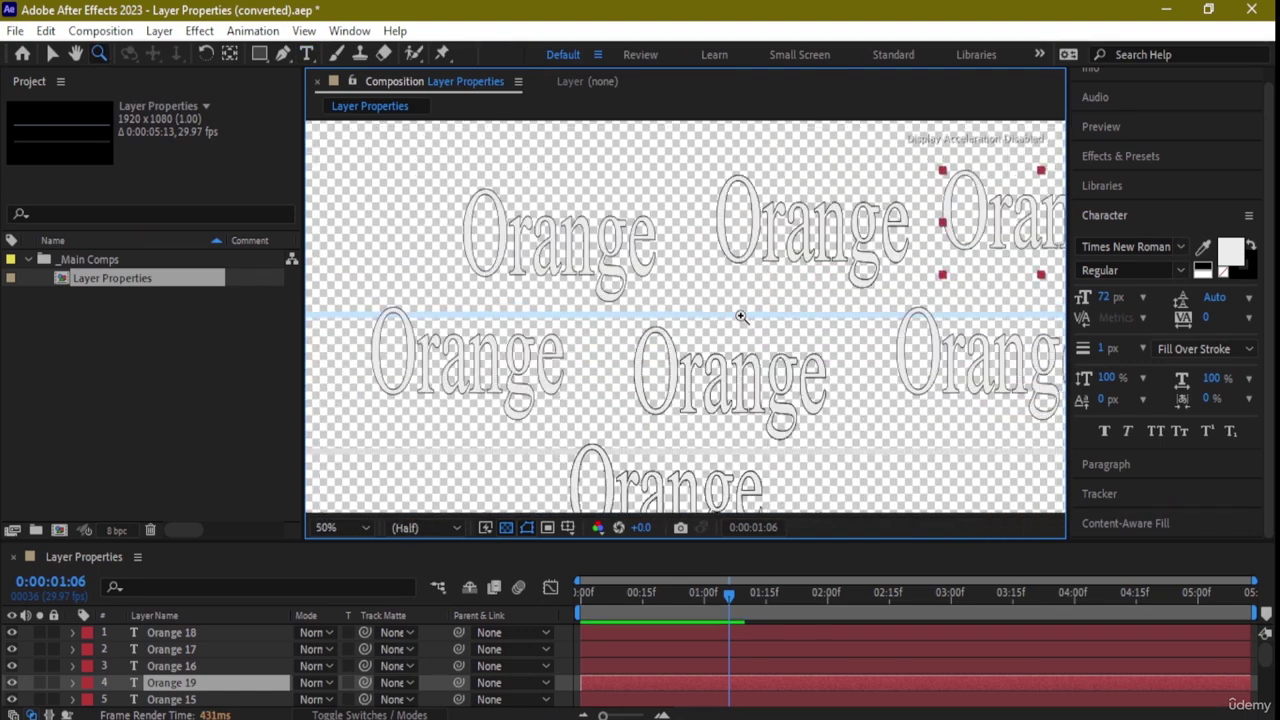
pyautogui.keyDown('alt'); pyautogui.click(742, 317); pyautogui.keyUp('alt')
pyautogui.click(166, 665)
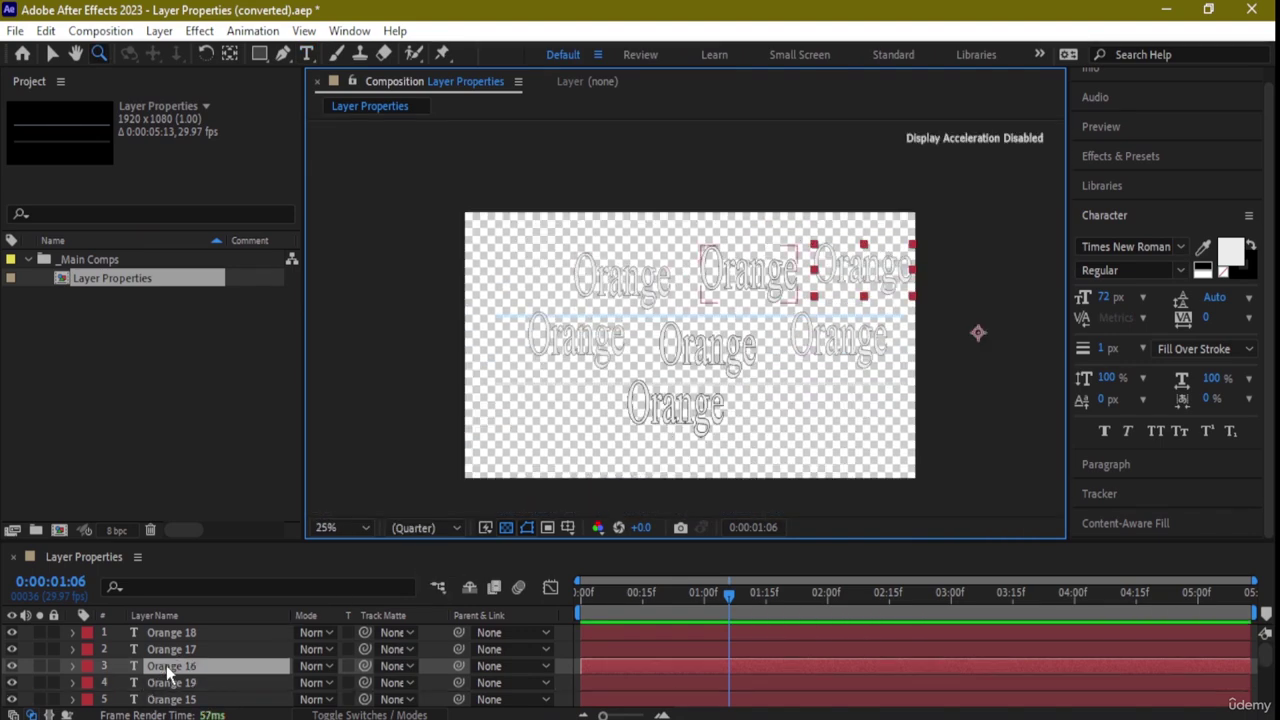
pyautogui.click(178, 649)
pyautogui.click(179, 632)
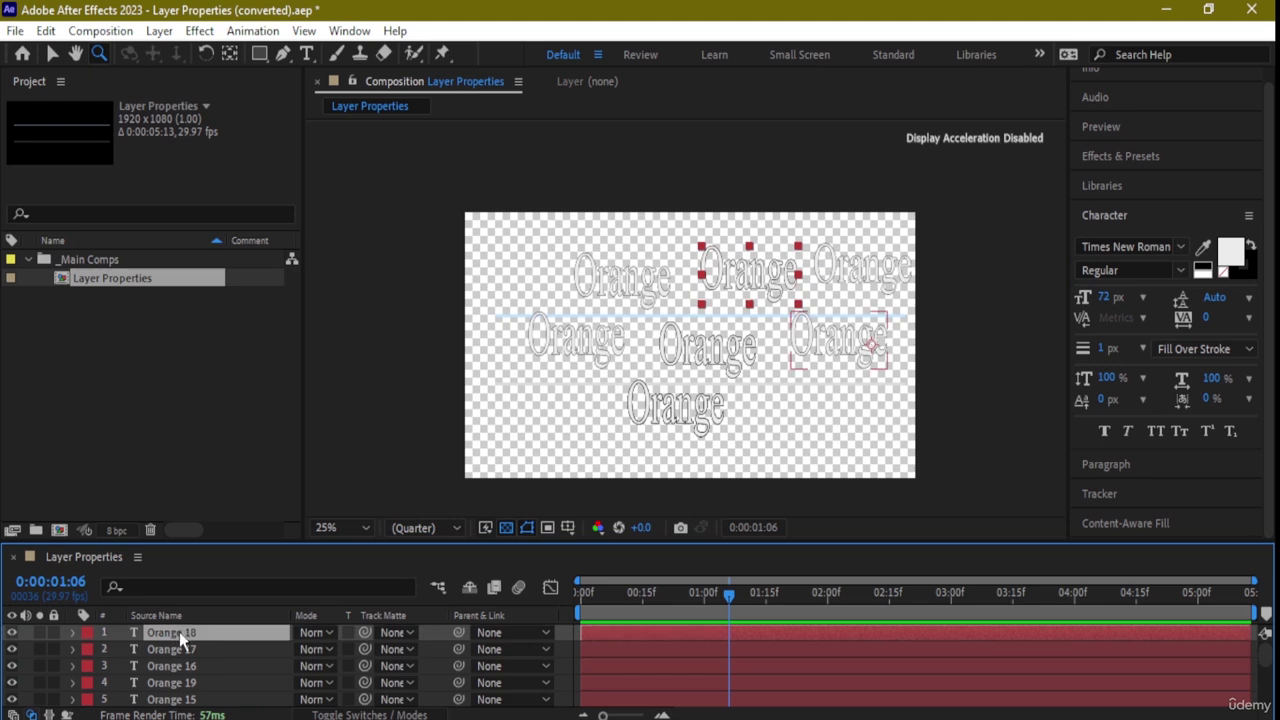
pyautogui.scroll(-5, 179, 640)
pyautogui.click(174, 684)
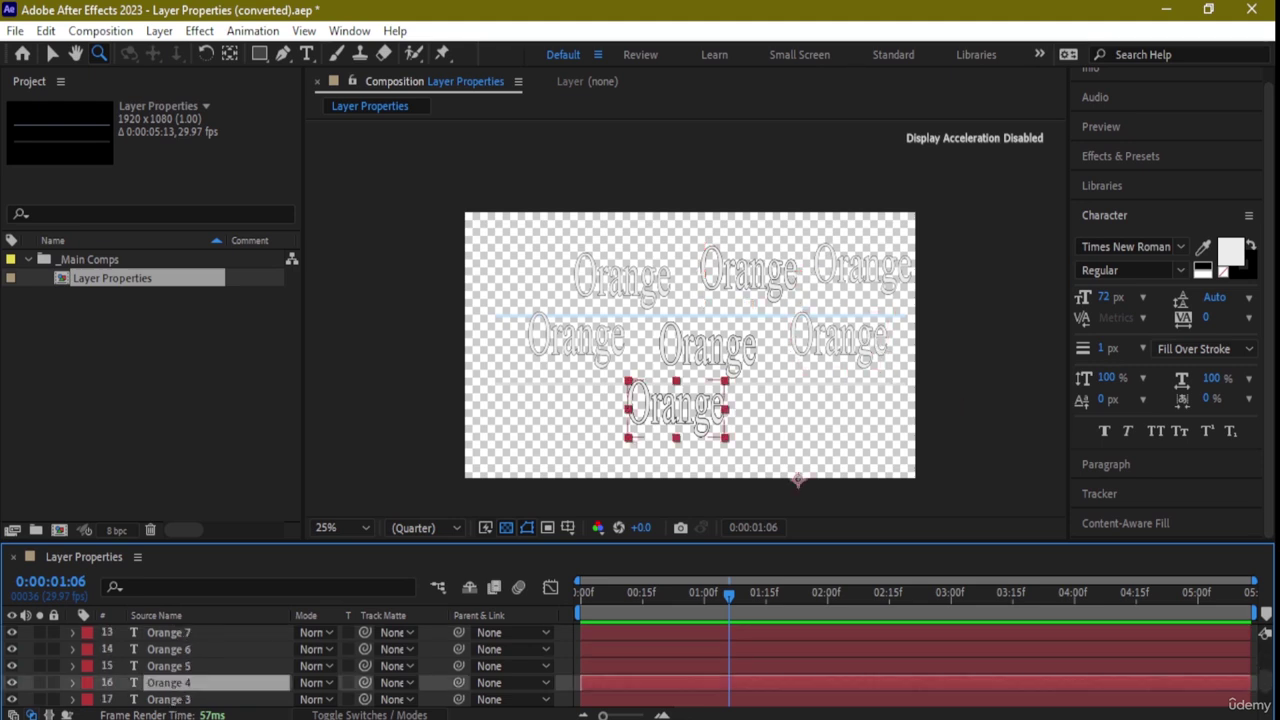
pyautogui.click(184, 699)
pyautogui.click(184, 684)
pyautogui.click(188, 650)
pyautogui.click(196, 681)
pyautogui.click(193, 634)
pyautogui.scroll(5, 200, 655)
# Delete the text content of the Orange 16 layer and select the Orange 17 layer above it.
pyautogui.doubleClick(178, 667)
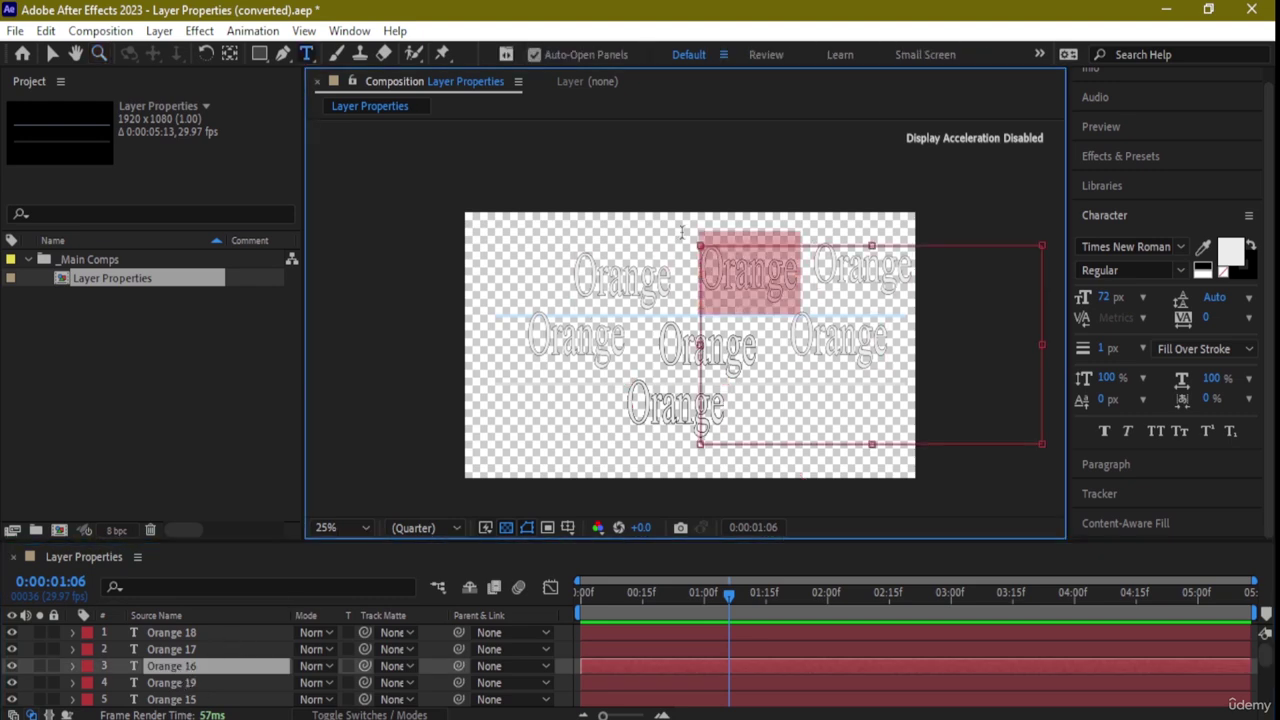
pyautogui.press('BackSpace')
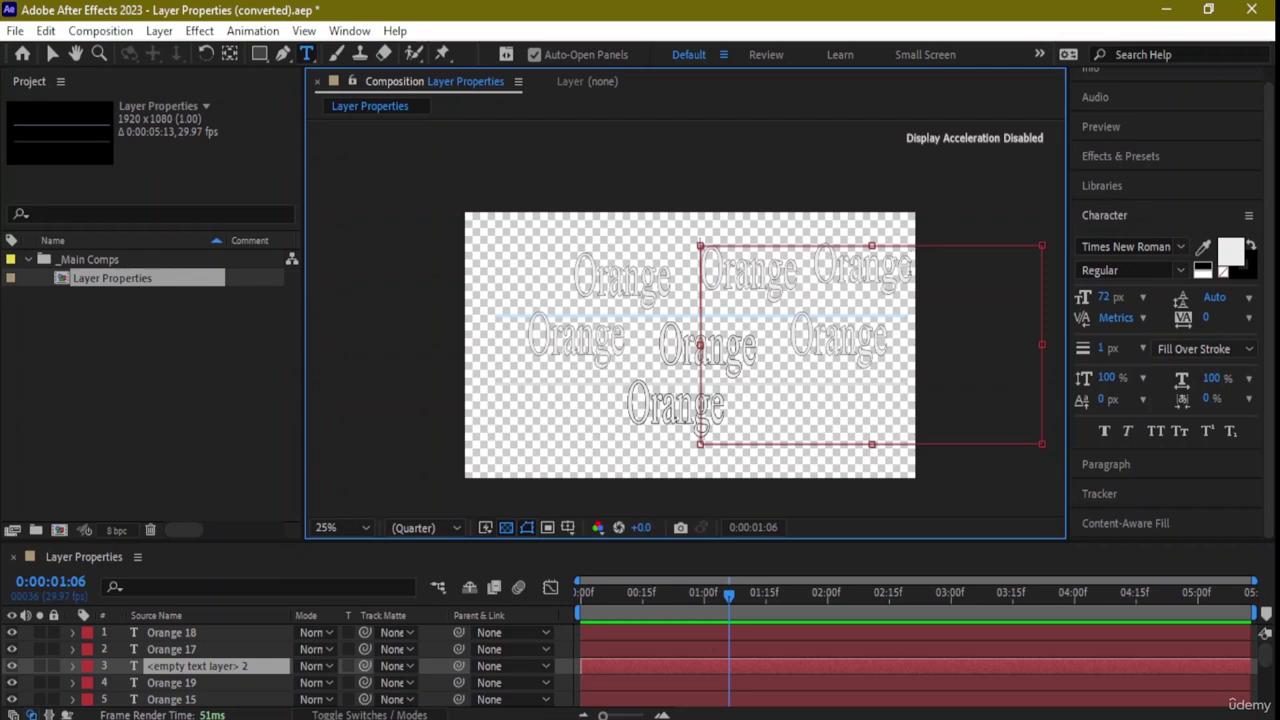
pyautogui.click(227, 675)
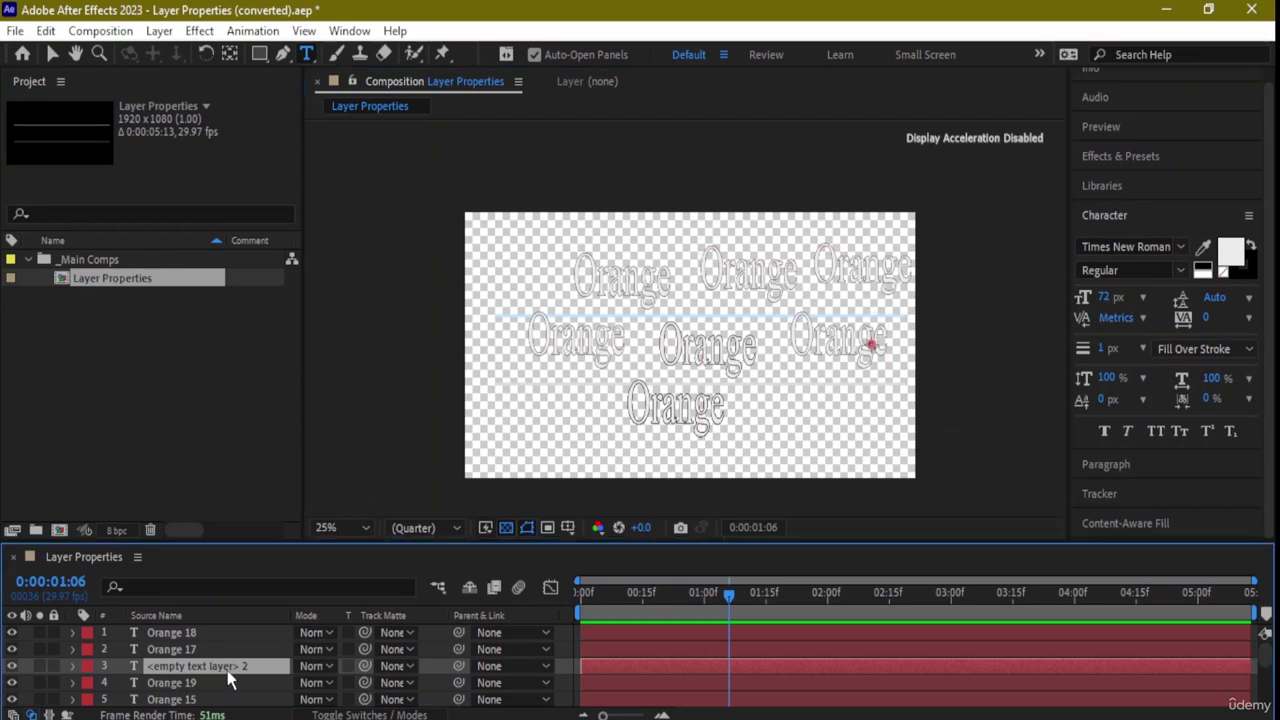
pyautogui.click(173, 649)
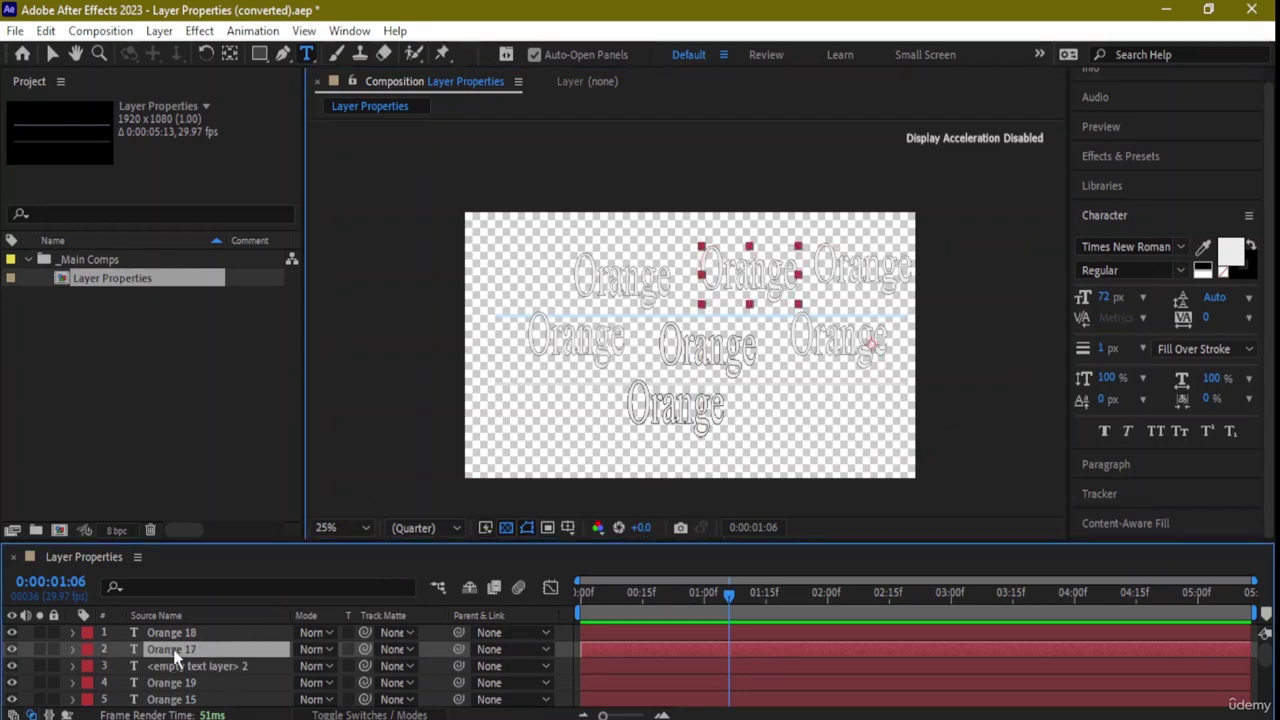
# Replace the text of the selected Orange 17 layer with APPLES.
pyautogui.press('BackSpace')
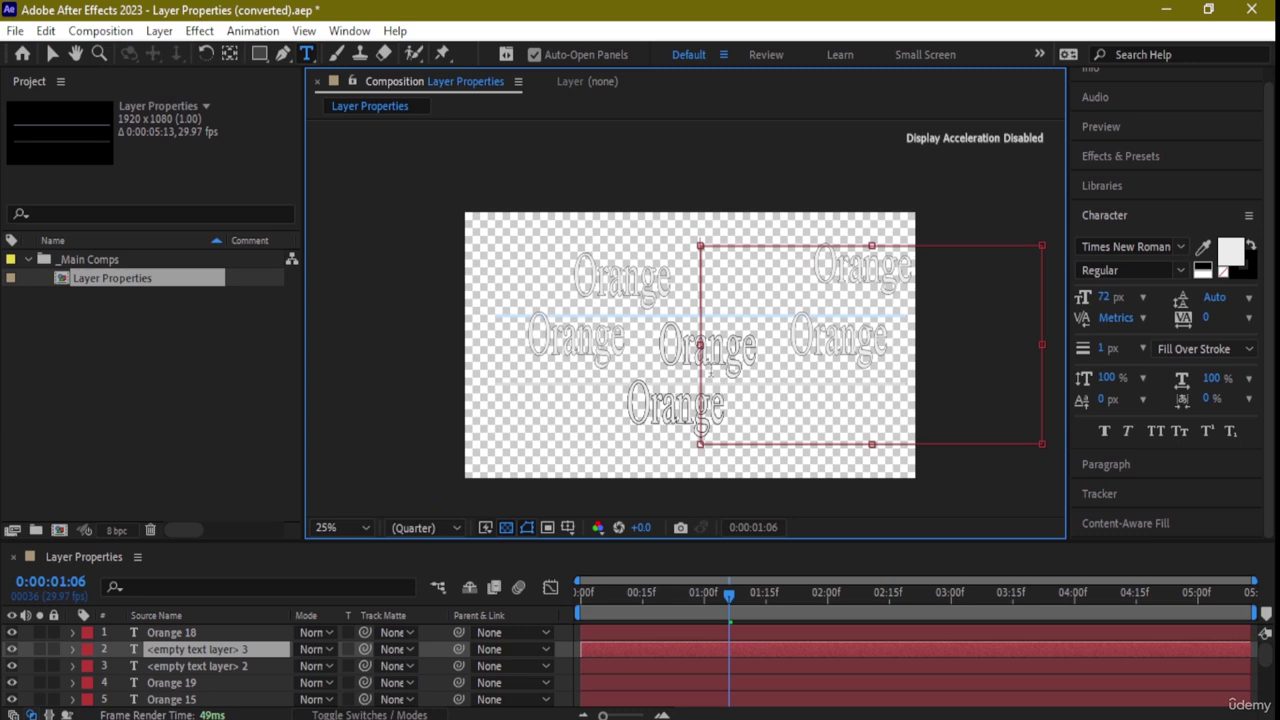
pyautogui.write('APp')
pyautogui.press('BackSpace')
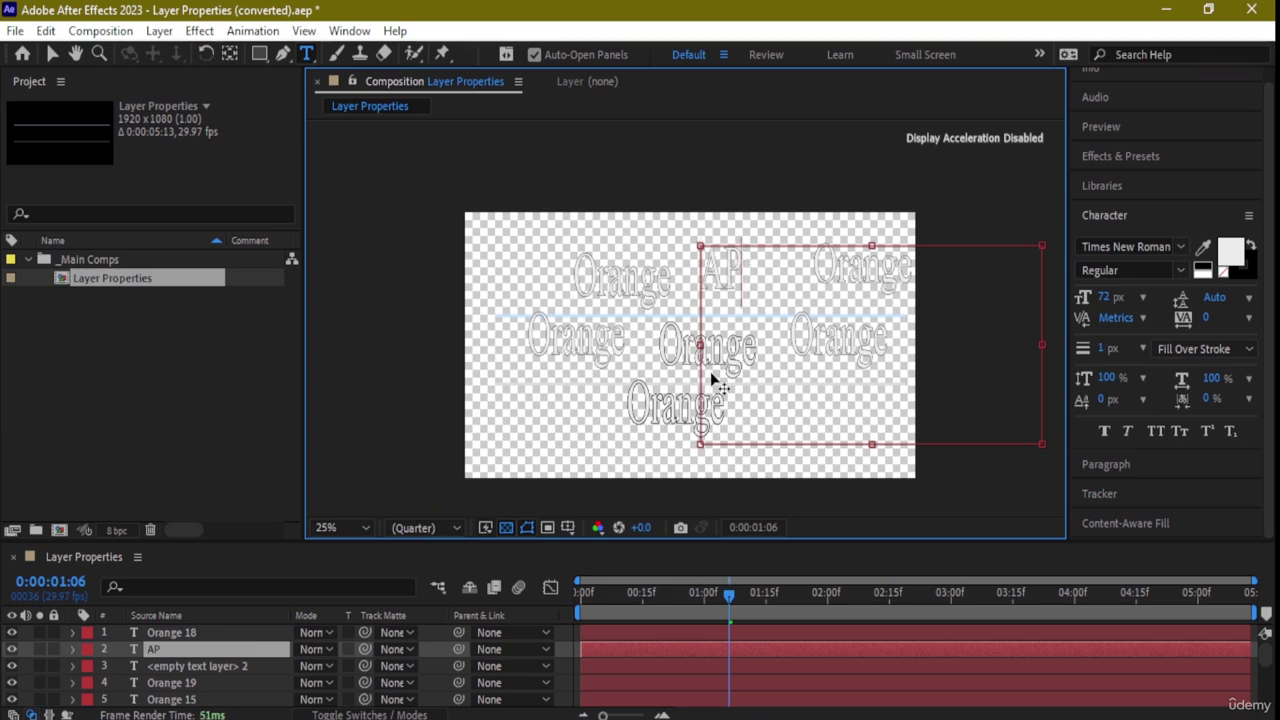
pyautogui.write('PLES')
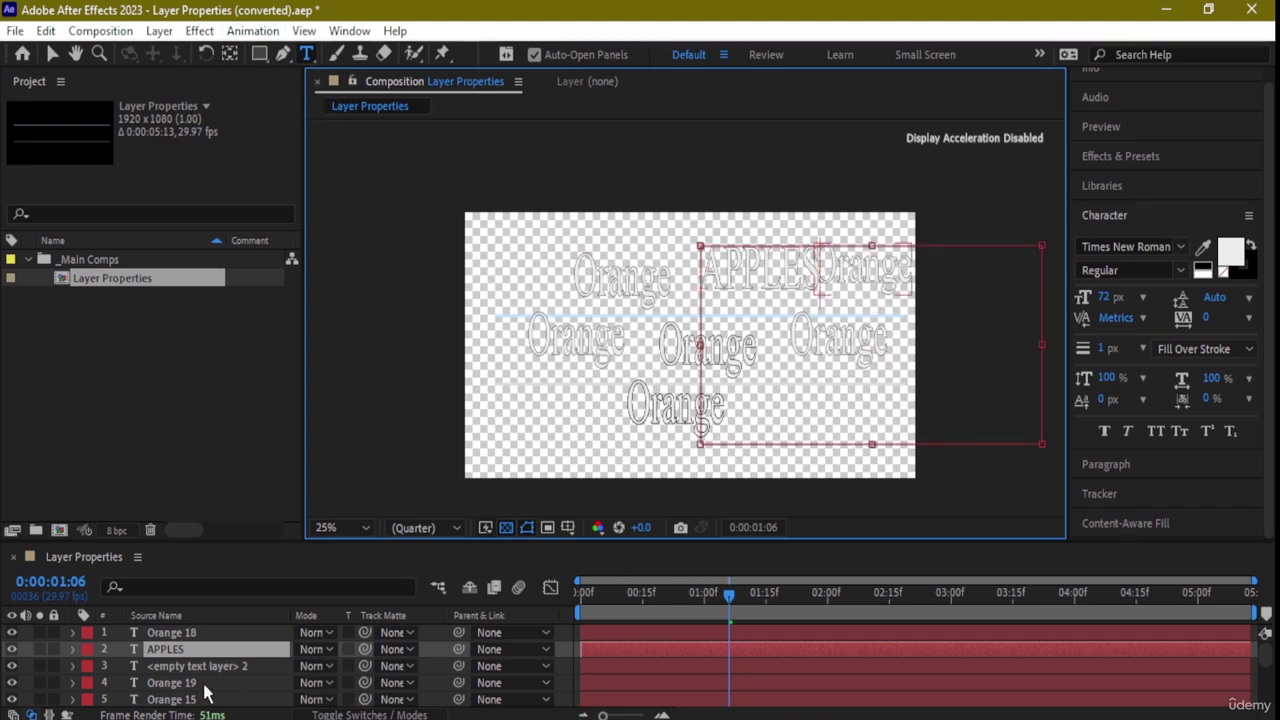
# Replace the text of the Orange 18 layer with APPLES and give the layer the name APPLES.
pyautogui.click(196, 633)
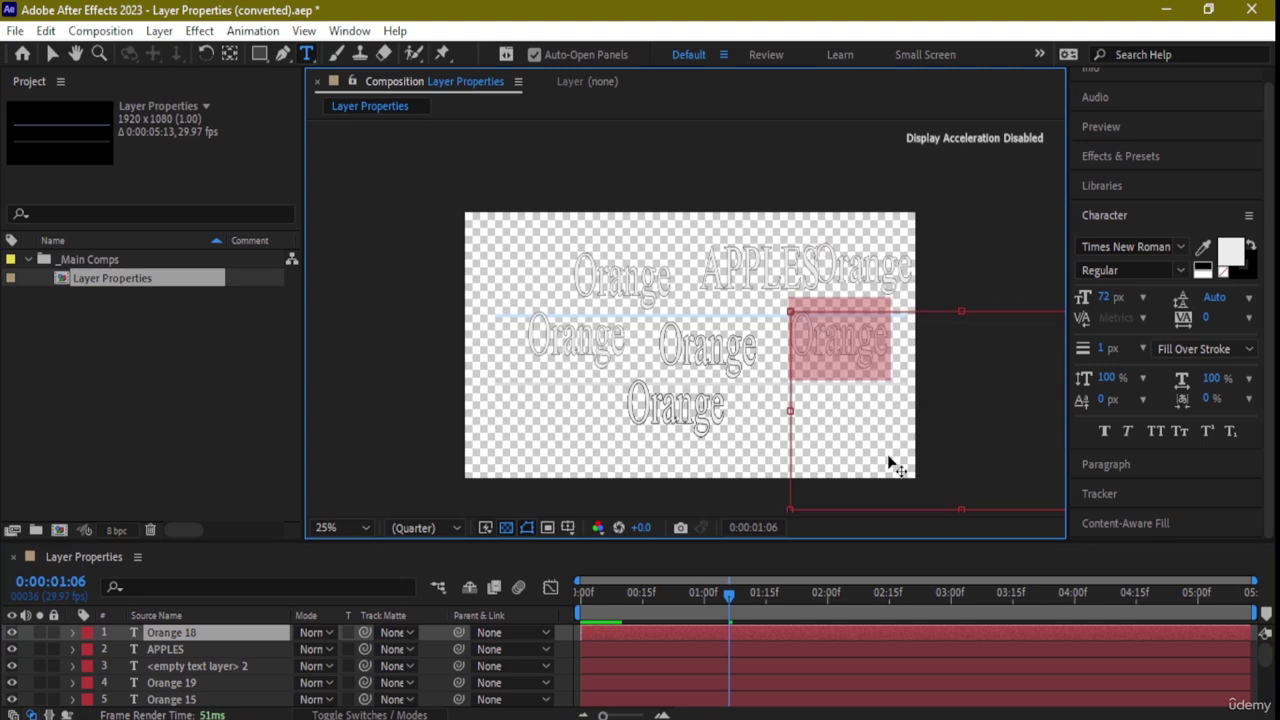
pyautogui.press('BackSpace')
pyautogui.write('APP')
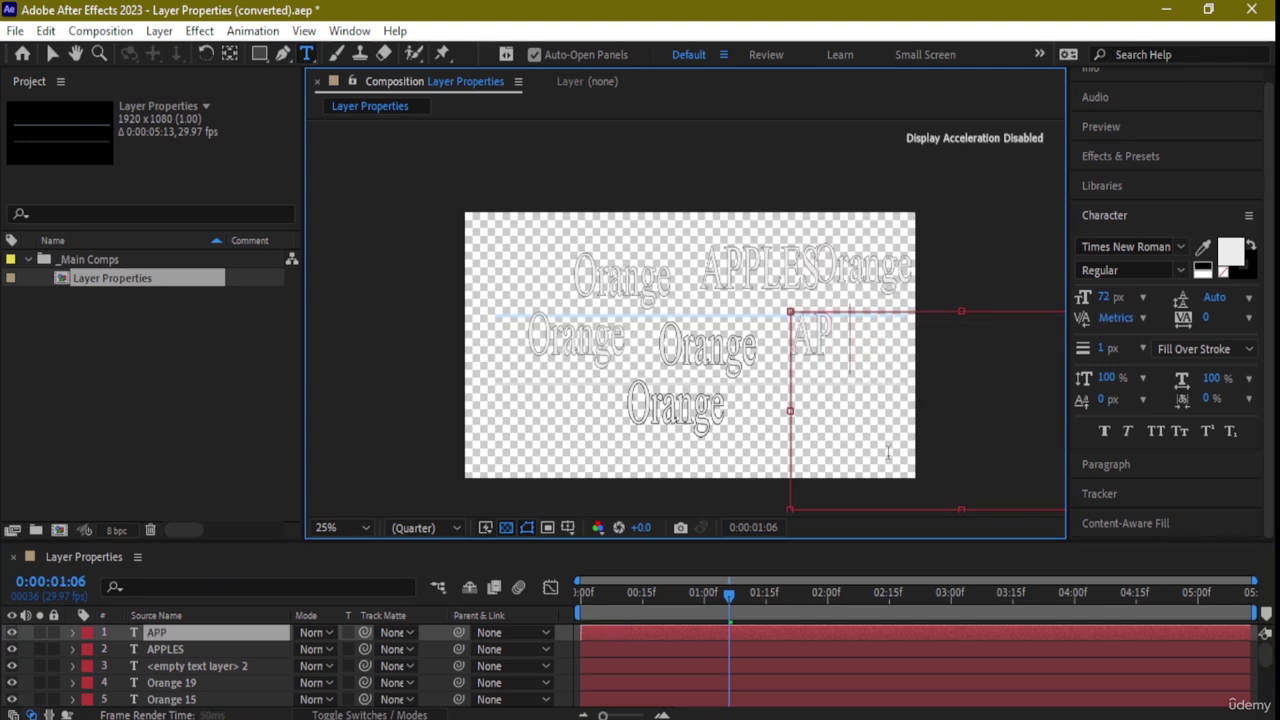
pyautogui.write('LES')
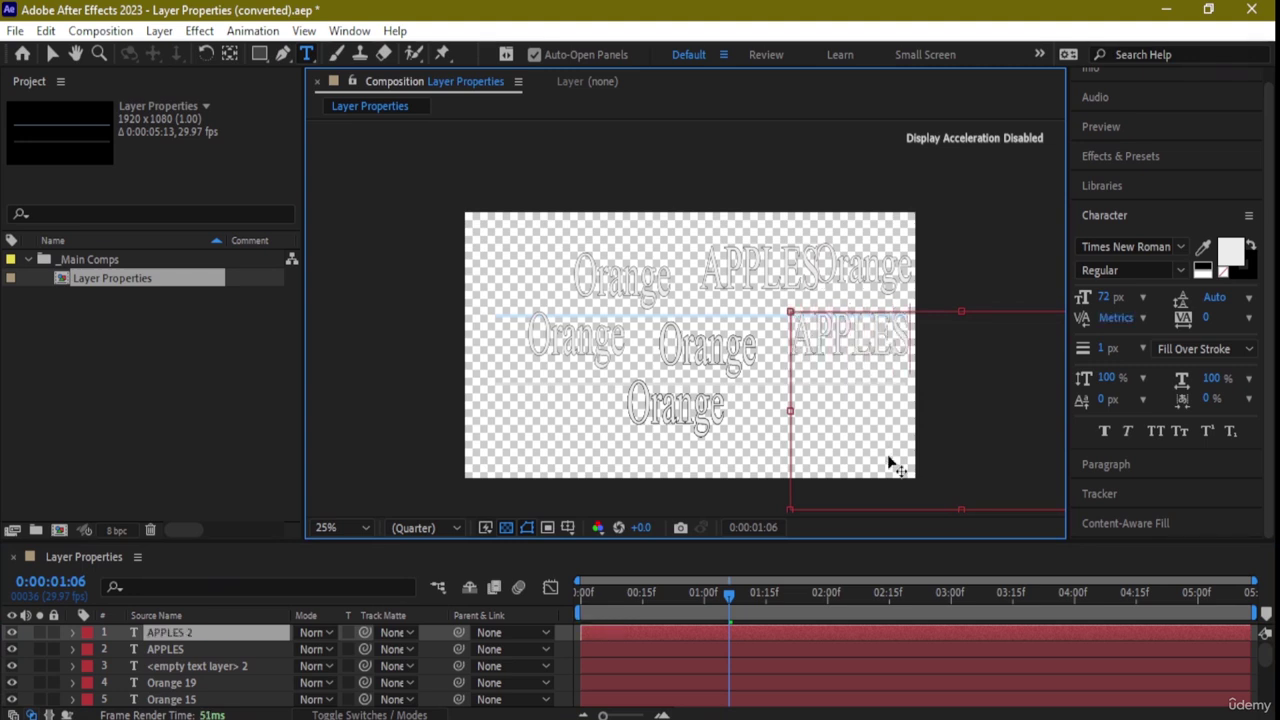
pyautogui.press('Return')
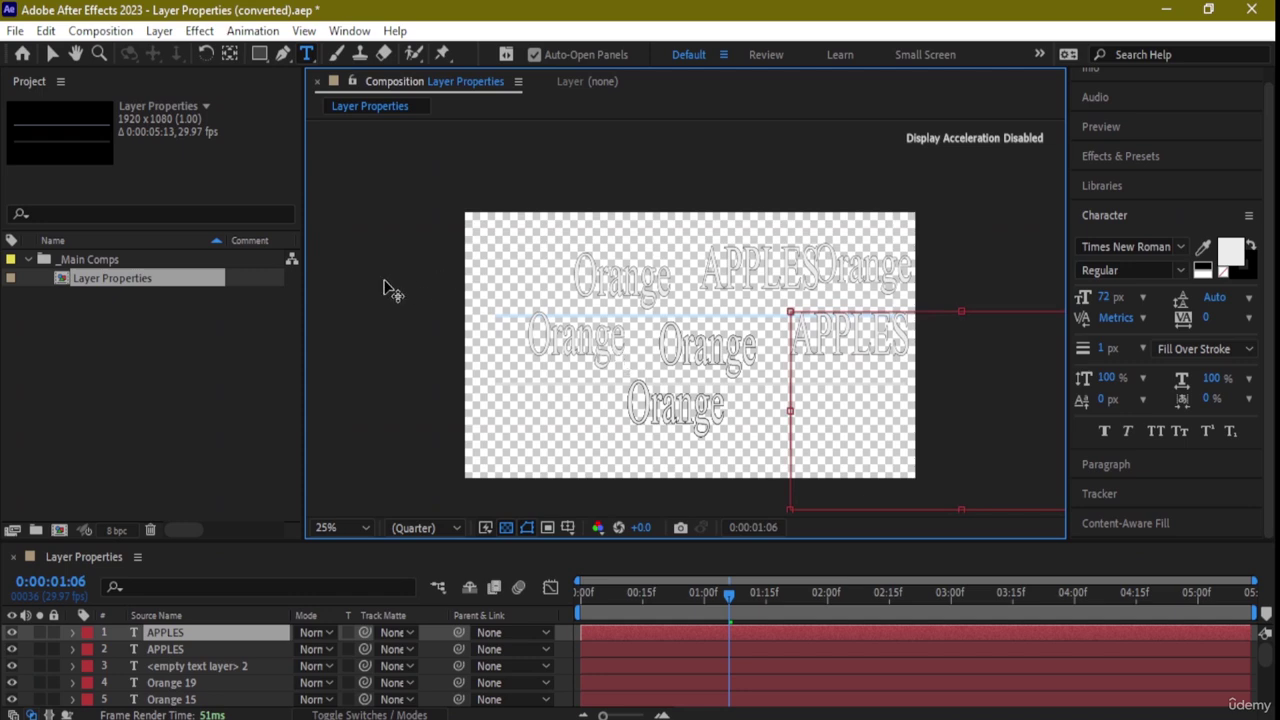
# Delete the letter g from the leftmost Orange text in the composition's middle row.
pyautogui.click(165, 650)
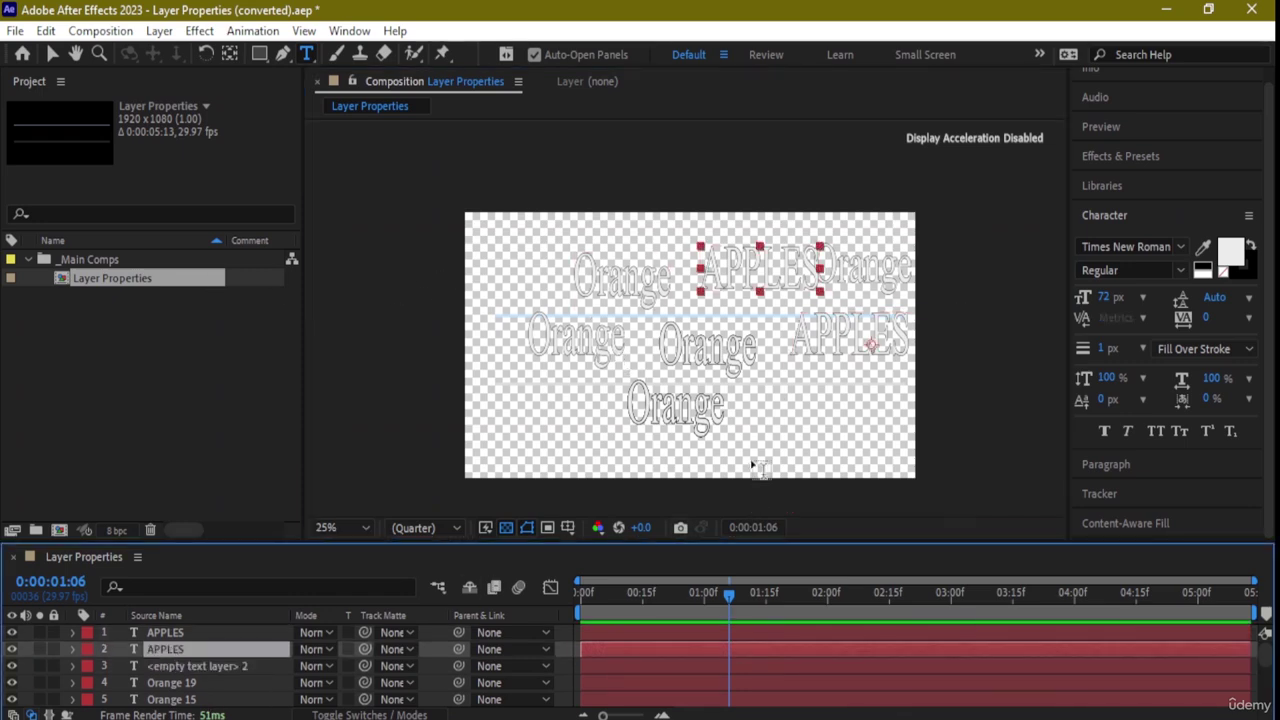
pyautogui.scroll(2, 852, 411)
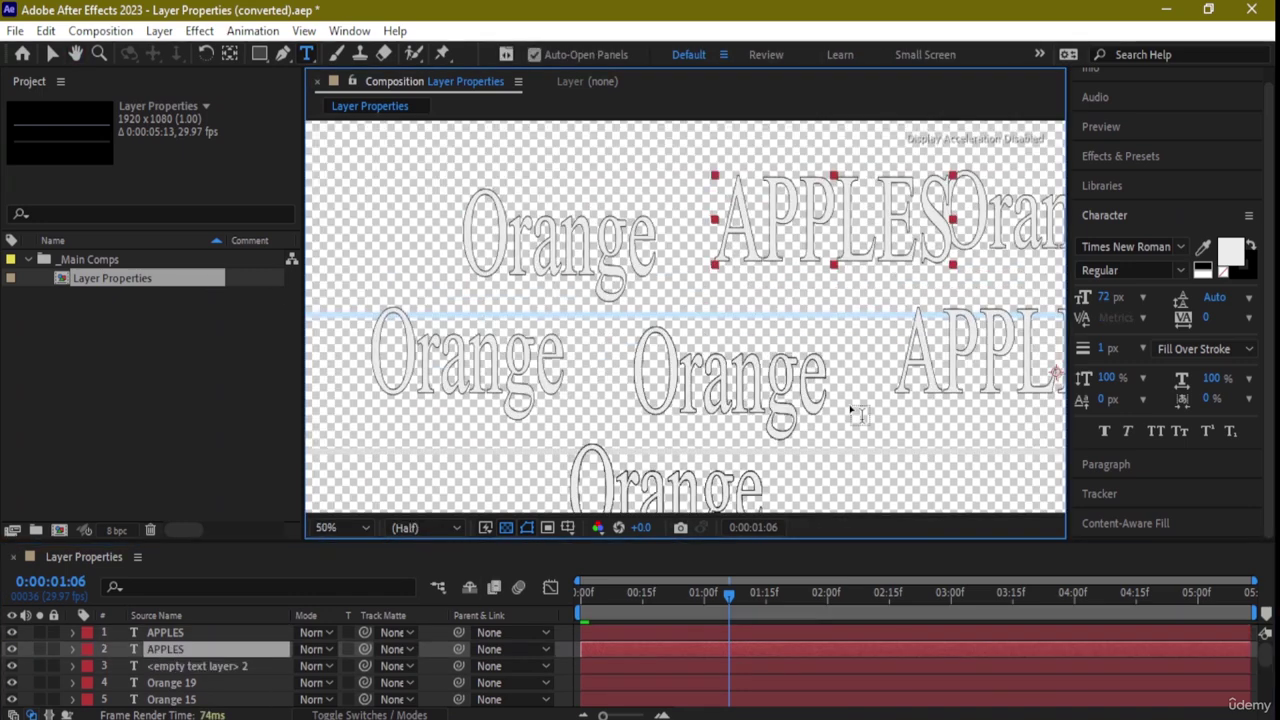
pyautogui.moveTo(915, 482); pyautogui.dragTo(913, 335)
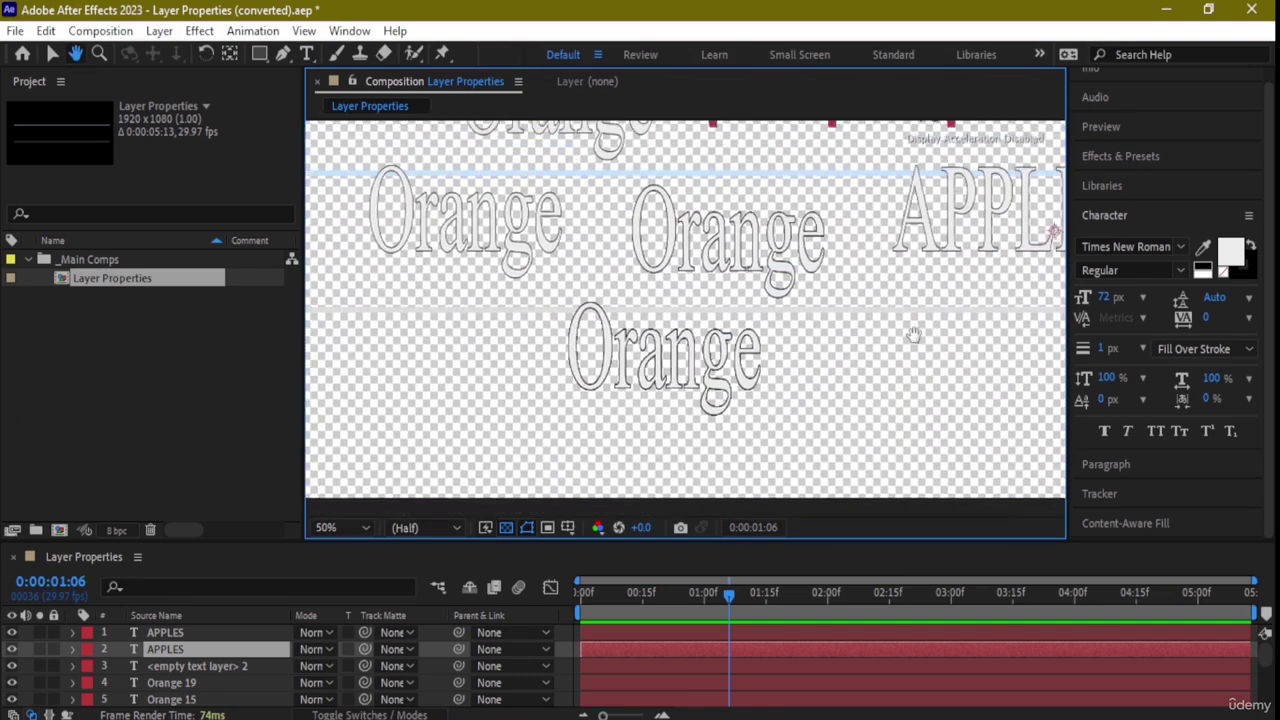
pyautogui.hotkey('ctrl', 't')
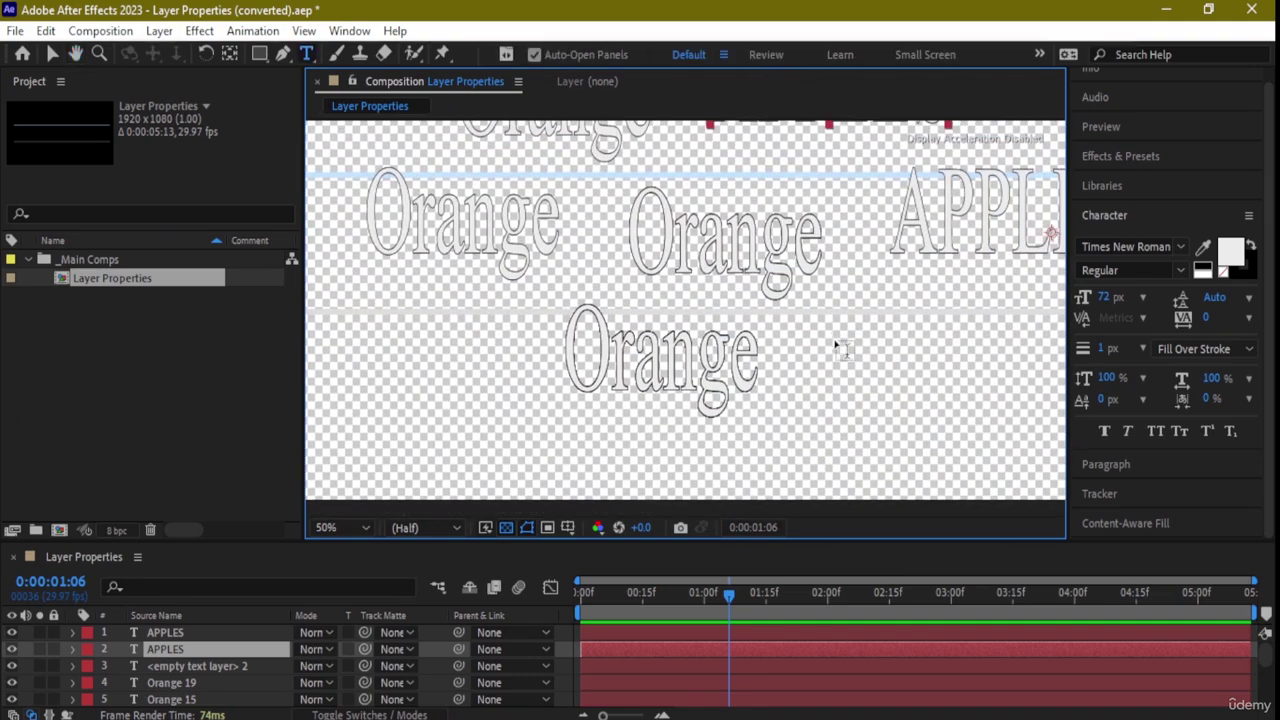
pyautogui.scroll(-1, 837, 346)
pyautogui.scroll(1, 825, 347)
pyautogui.moveTo(811, 349); pyautogui.dragTo(756, 284)
pyautogui.scroll(-1, 855, 403)
pyautogui.scroll(1, 859, 405)
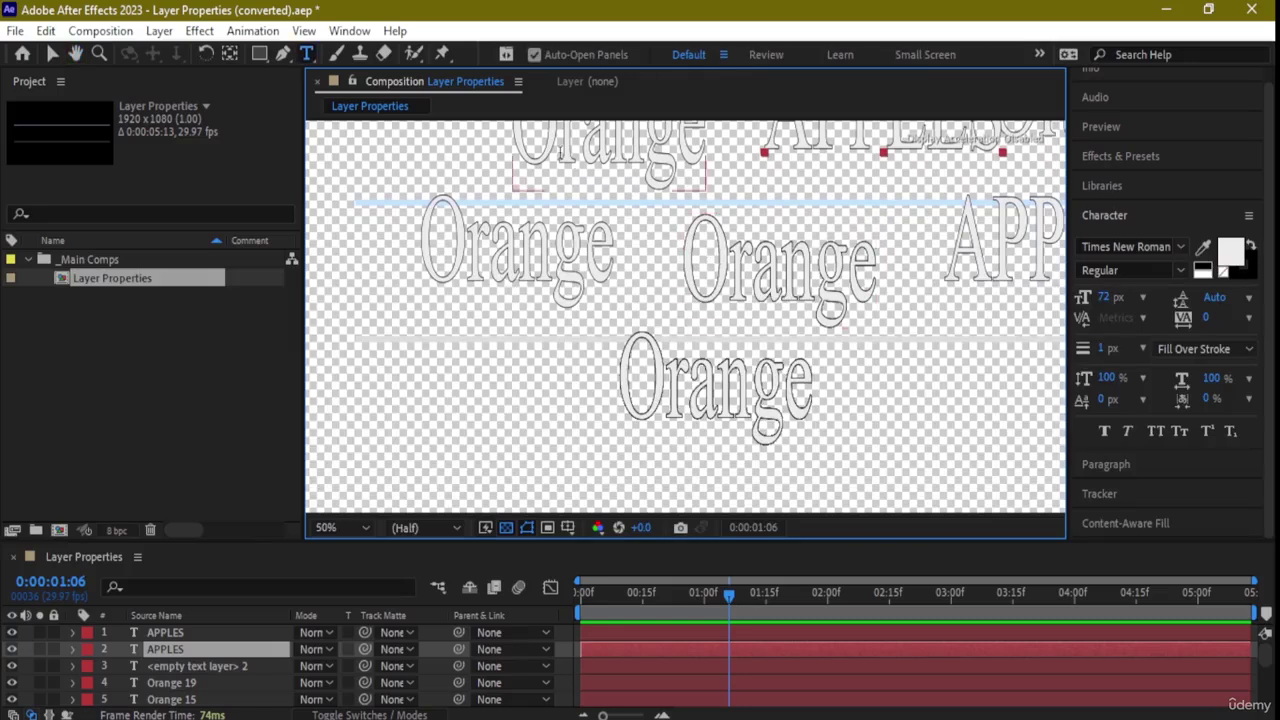
pyautogui.click(554, 250)
pyautogui.press('Delete')
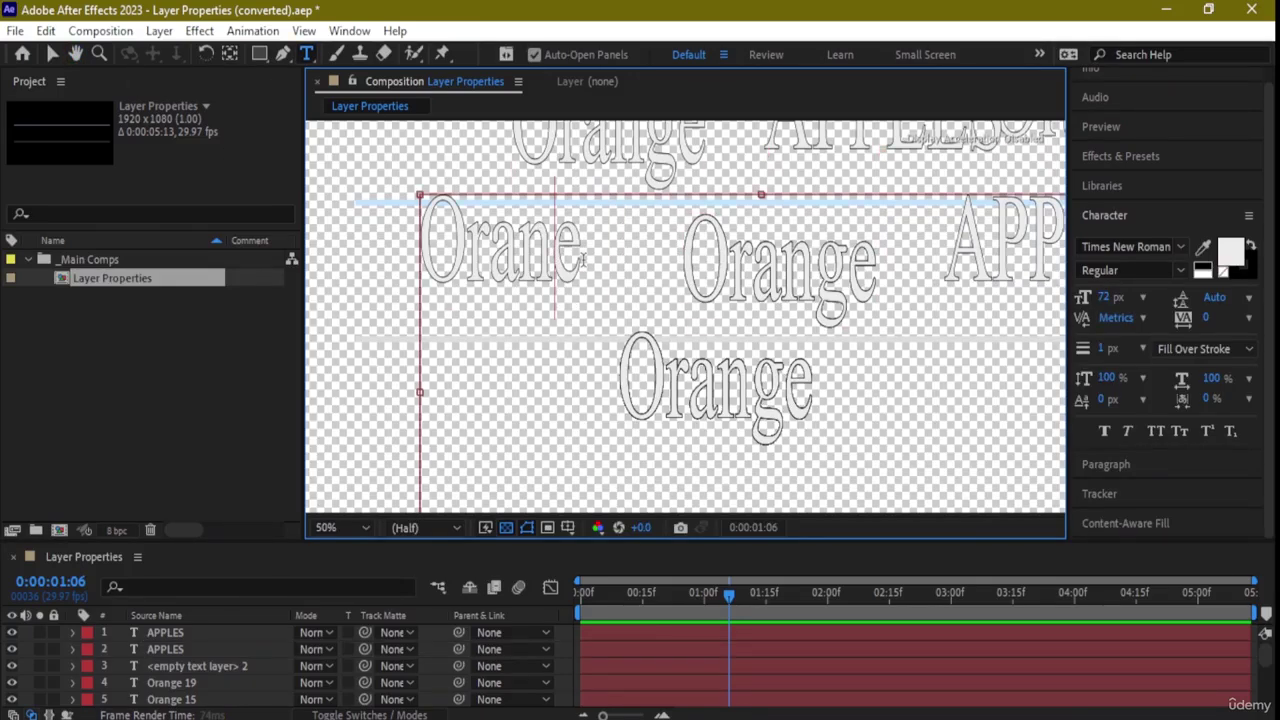
# Examine the lower text layers in the timeline, including Orange, Orange 3 and the unnamed layer, to match them to the composition's text.
pyautogui.click(221, 634)
pyautogui.scroll(-2, 222, 645)
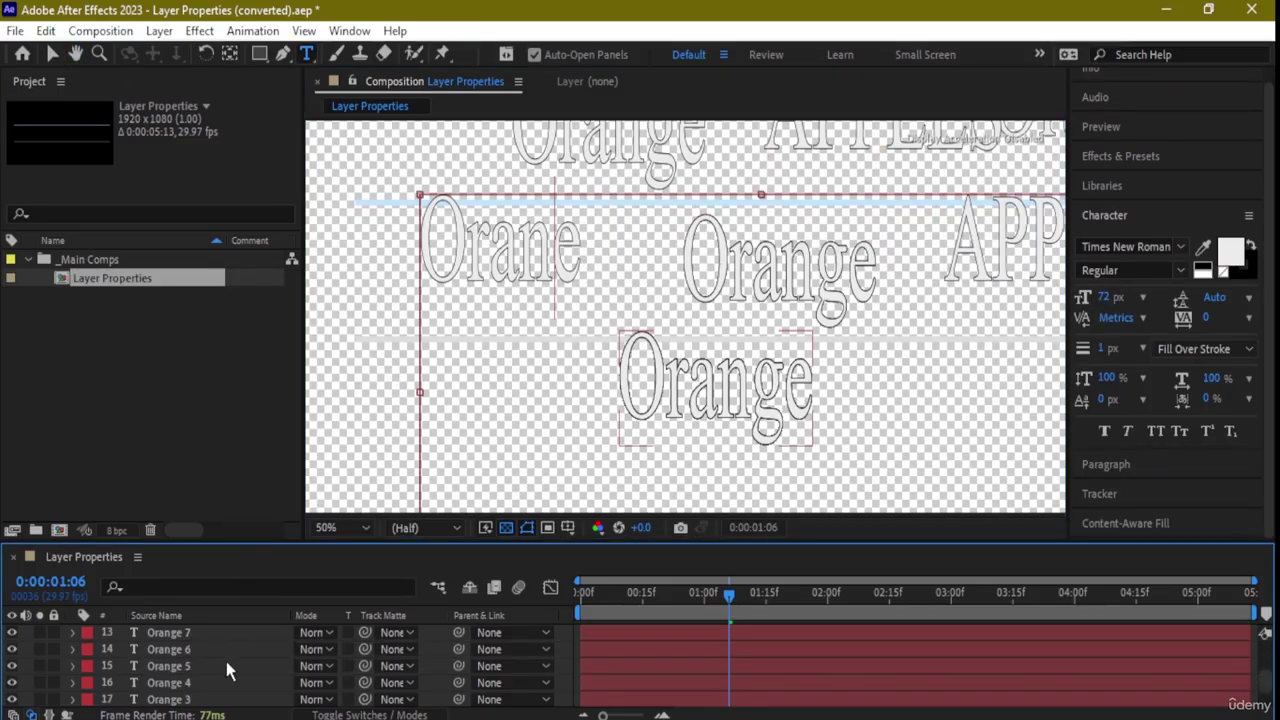
pyautogui.scroll(-4, 226, 661)
pyautogui.click(157, 668)
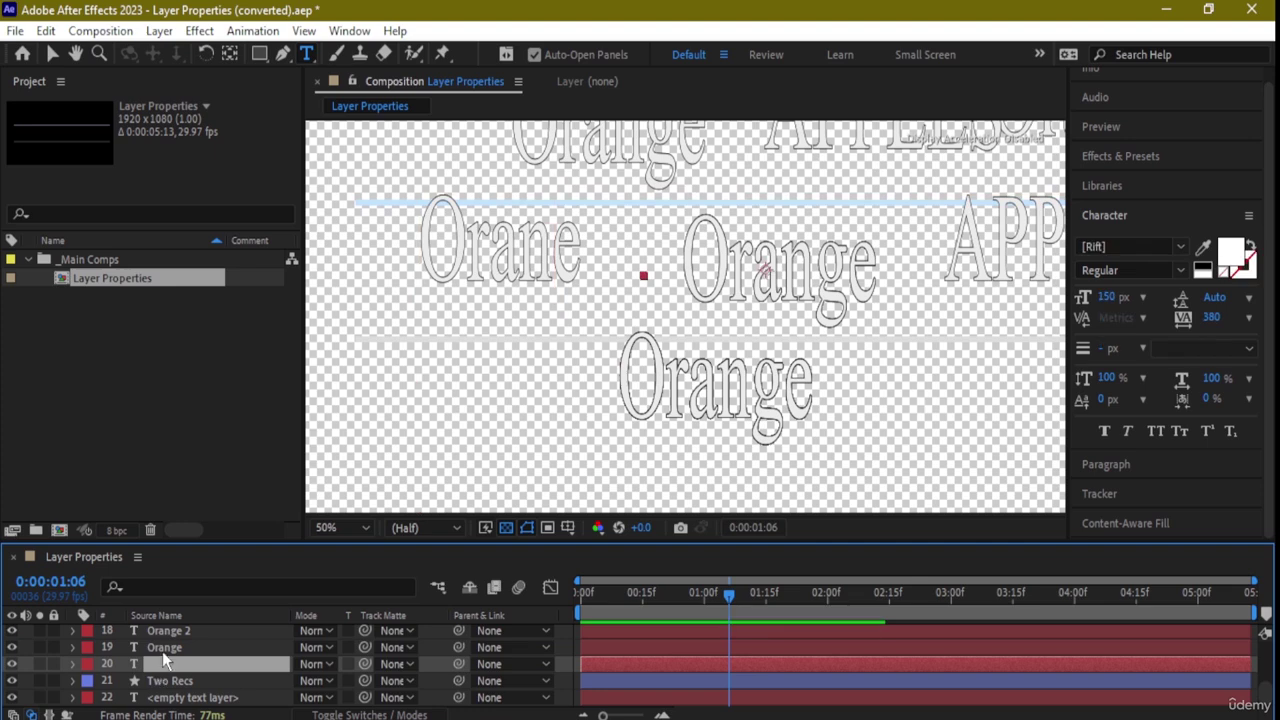
pyautogui.click(178, 634)
pyautogui.click(180, 663)
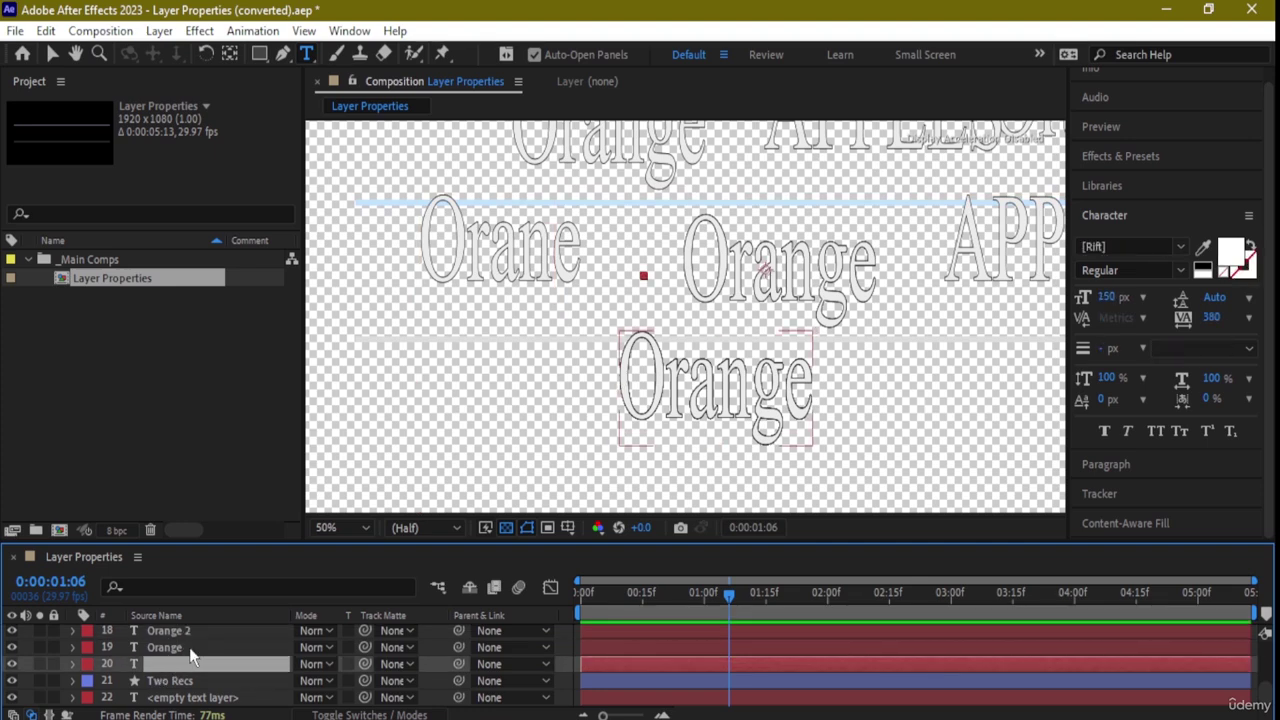
pyautogui.click(192, 652)
pyautogui.scroll(1, 190, 648)
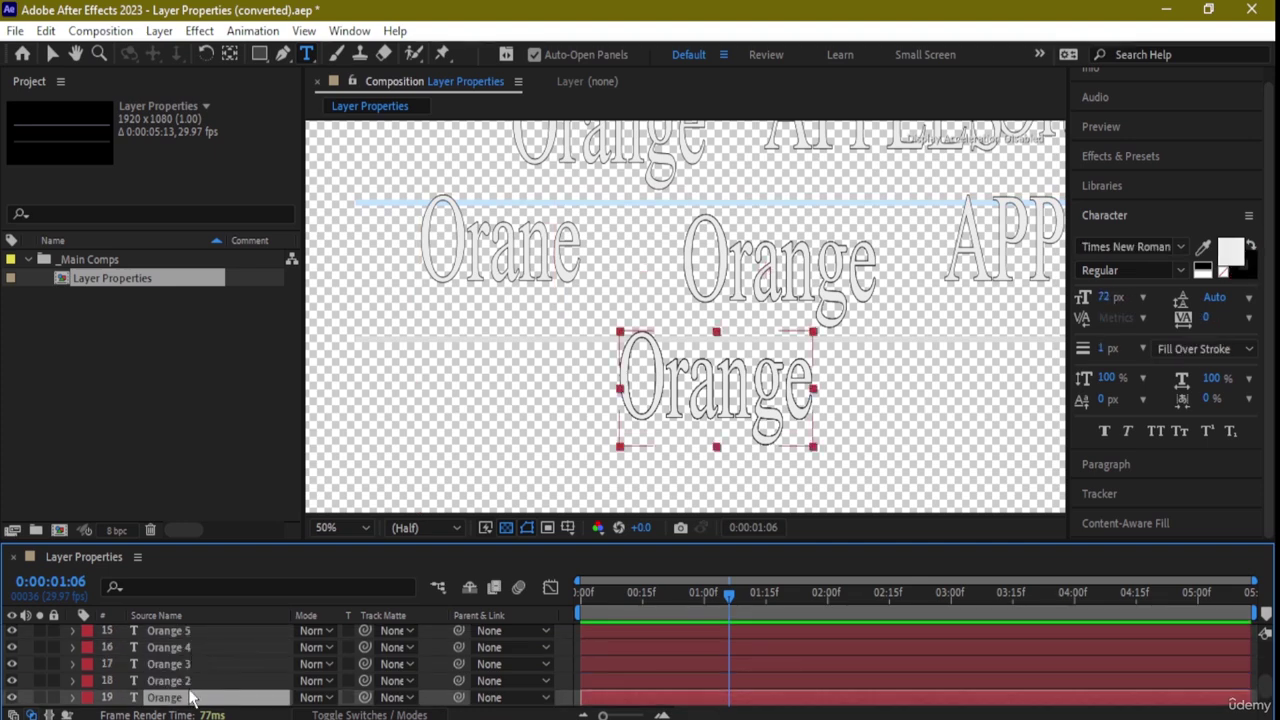
pyautogui.click(191, 685)
pyautogui.hotkey('ctrl', 'Up')
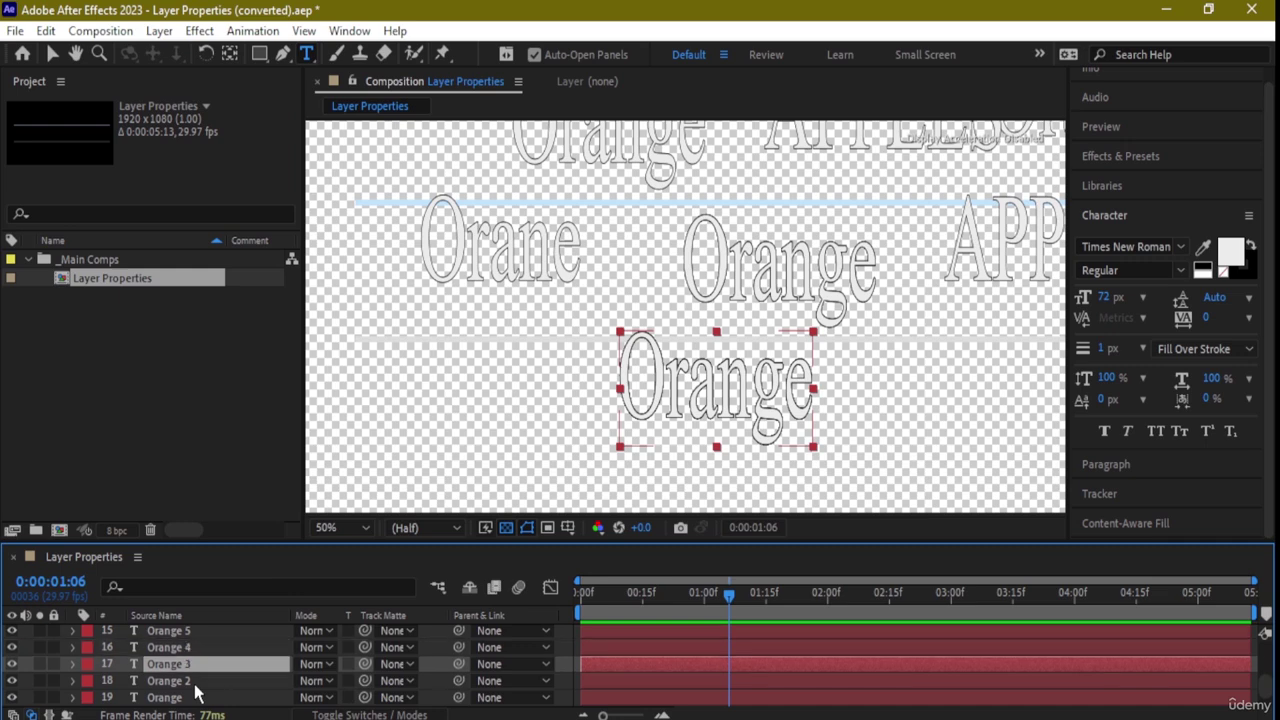
pyautogui.press('Return')
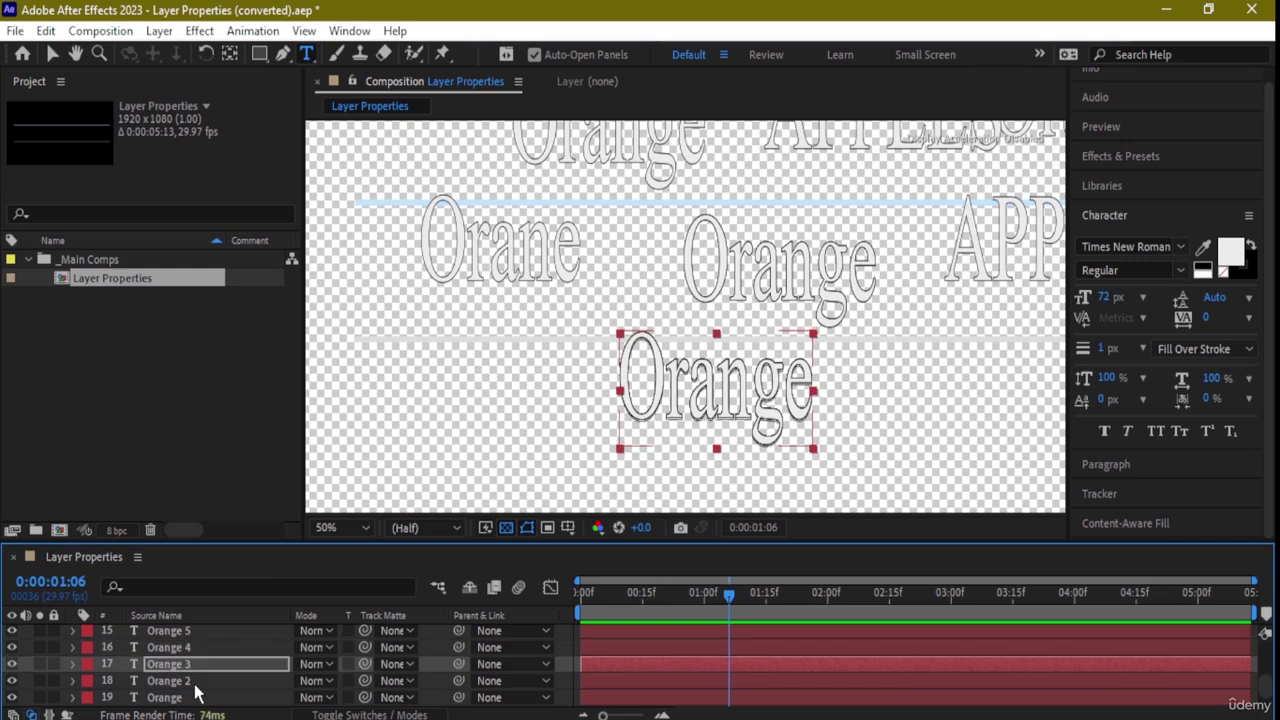
pyautogui.click(196, 690)
# Delete the Orange 3, Orange 4 and Orange 5 layers.
pyautogui.click(206, 672)
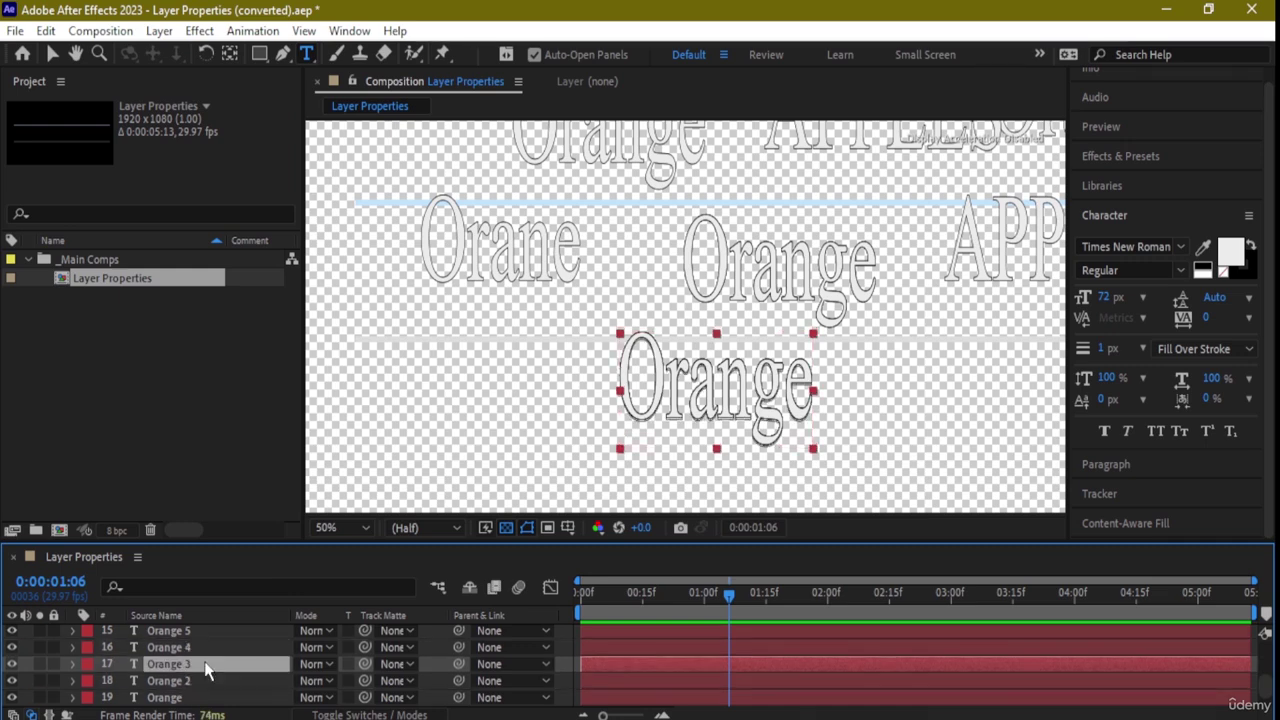
pyautogui.keyDown('ctrl'); pyautogui.click(223, 646); pyautogui.keyUp('ctrl')
pyautogui.keyDown('ctrl'); pyautogui.click(213, 630); pyautogui.keyUp('ctrl')
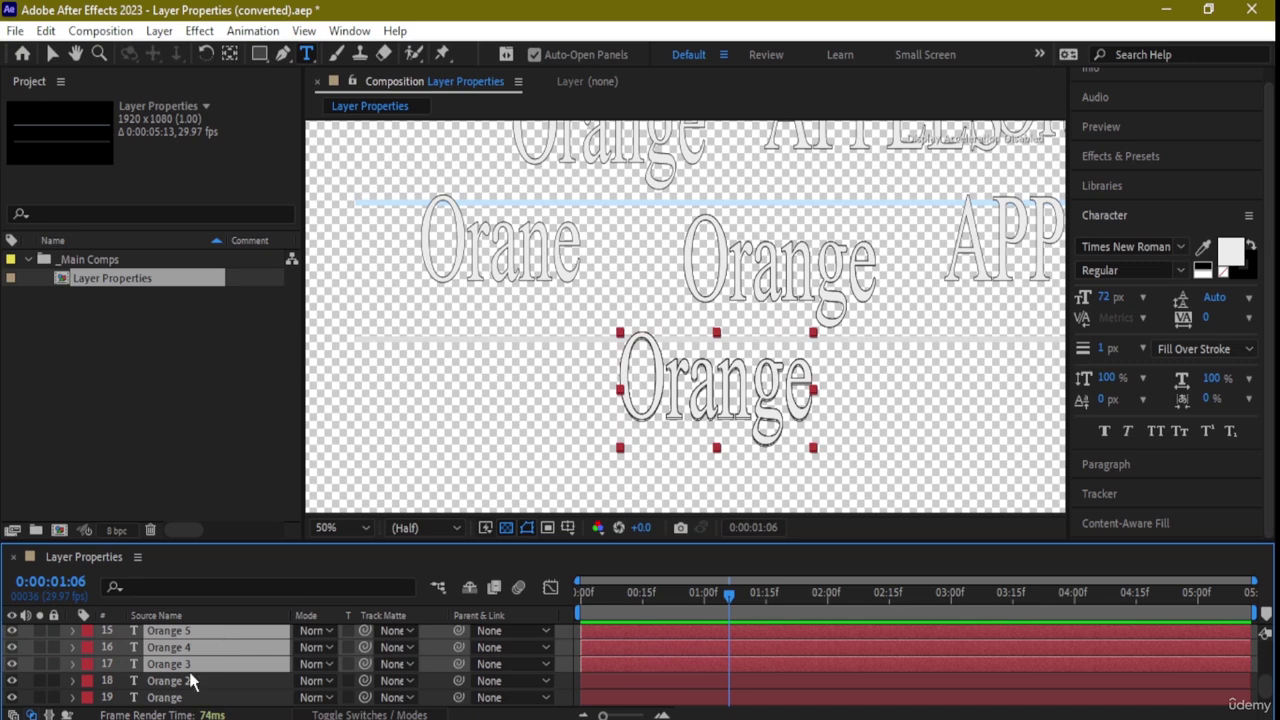
pyautogui.press('Delete')
# Enlarge the timeline to show all layers and delete every layer from the upper APPLES down to Orange 6.
pyautogui.scroll(5, 206, 660)
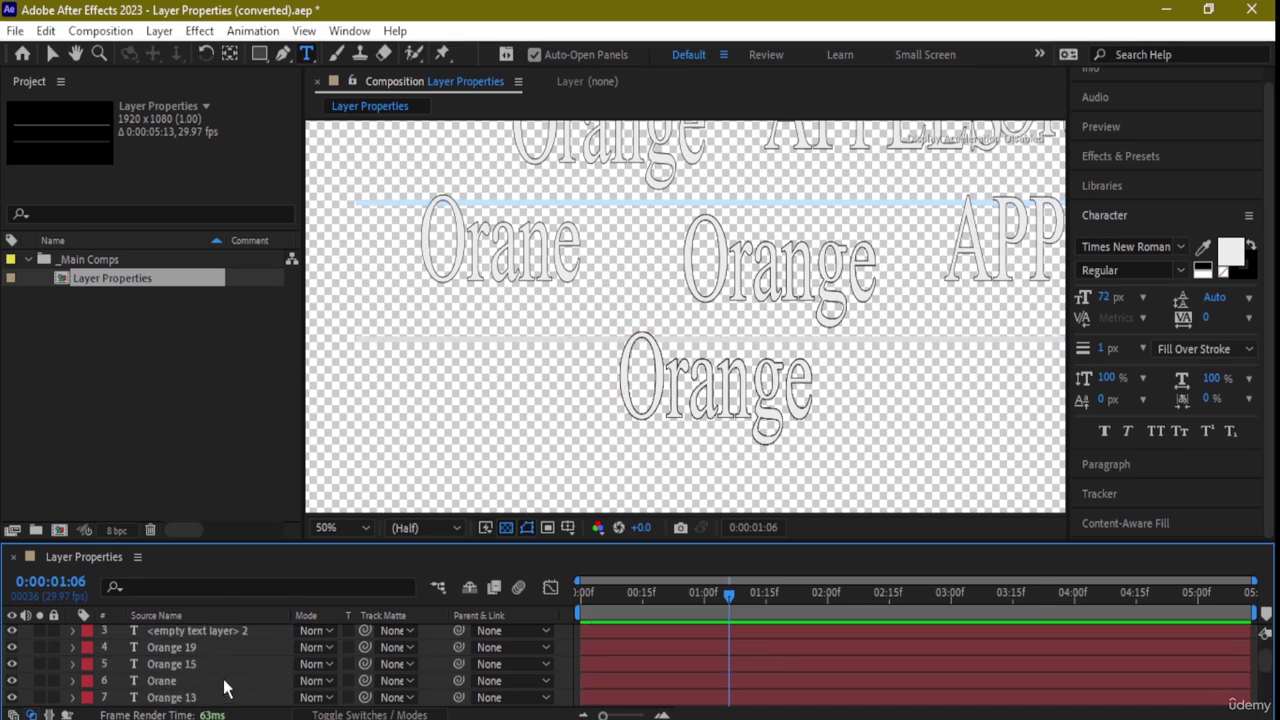
pyautogui.scroll(2, 205, 655)
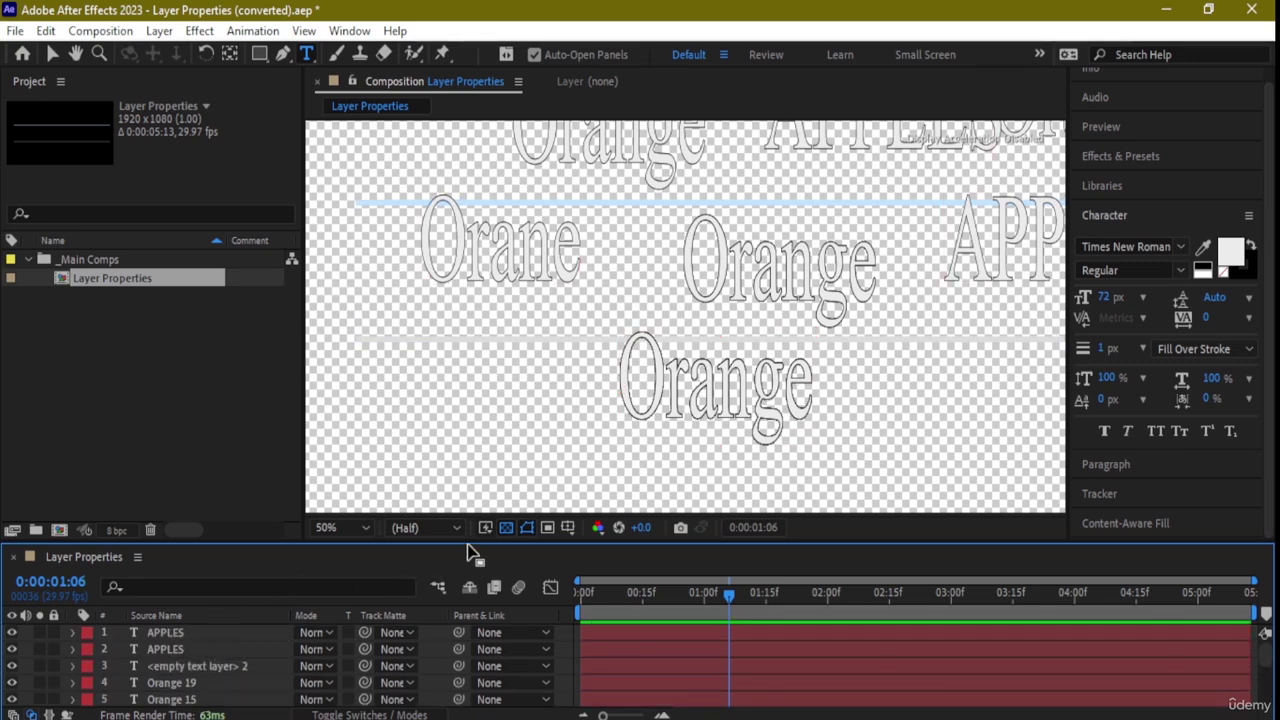
pyautogui.moveTo(478, 549); pyautogui.dragTo(480, 282)
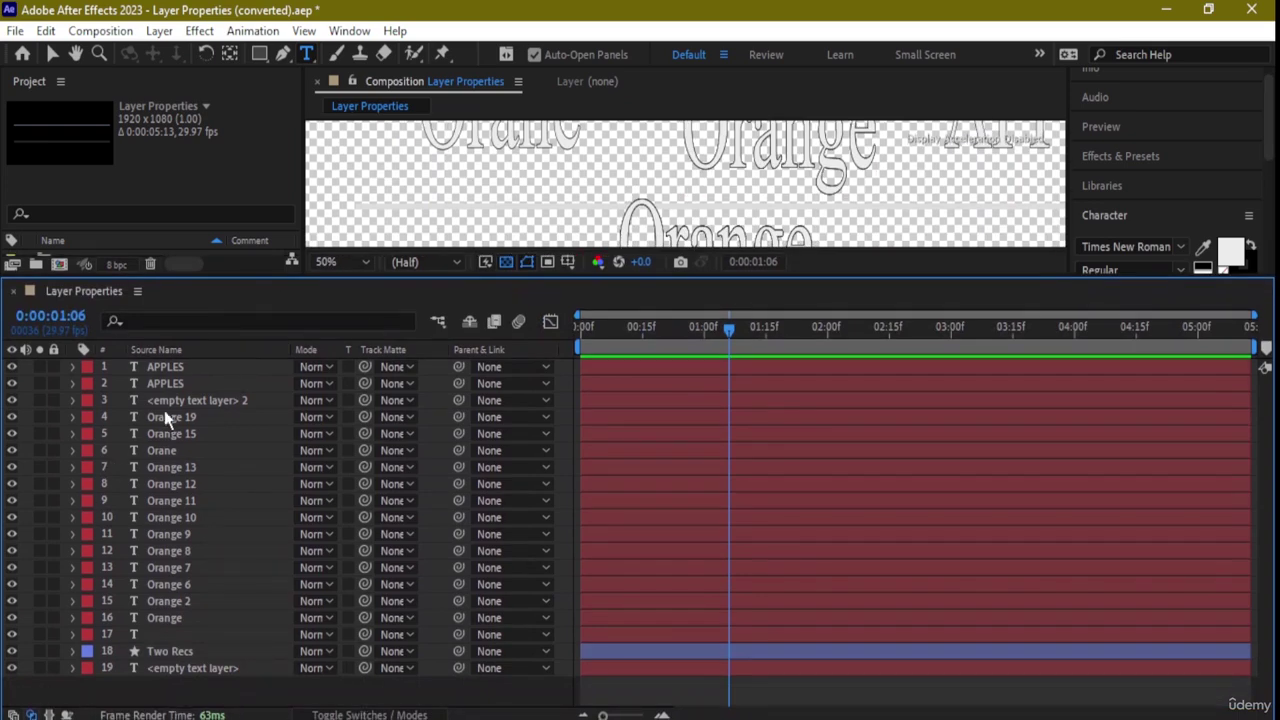
pyautogui.moveTo(198, 355); pyautogui.dragTo(190, 600)
pyautogui.press('Delete')
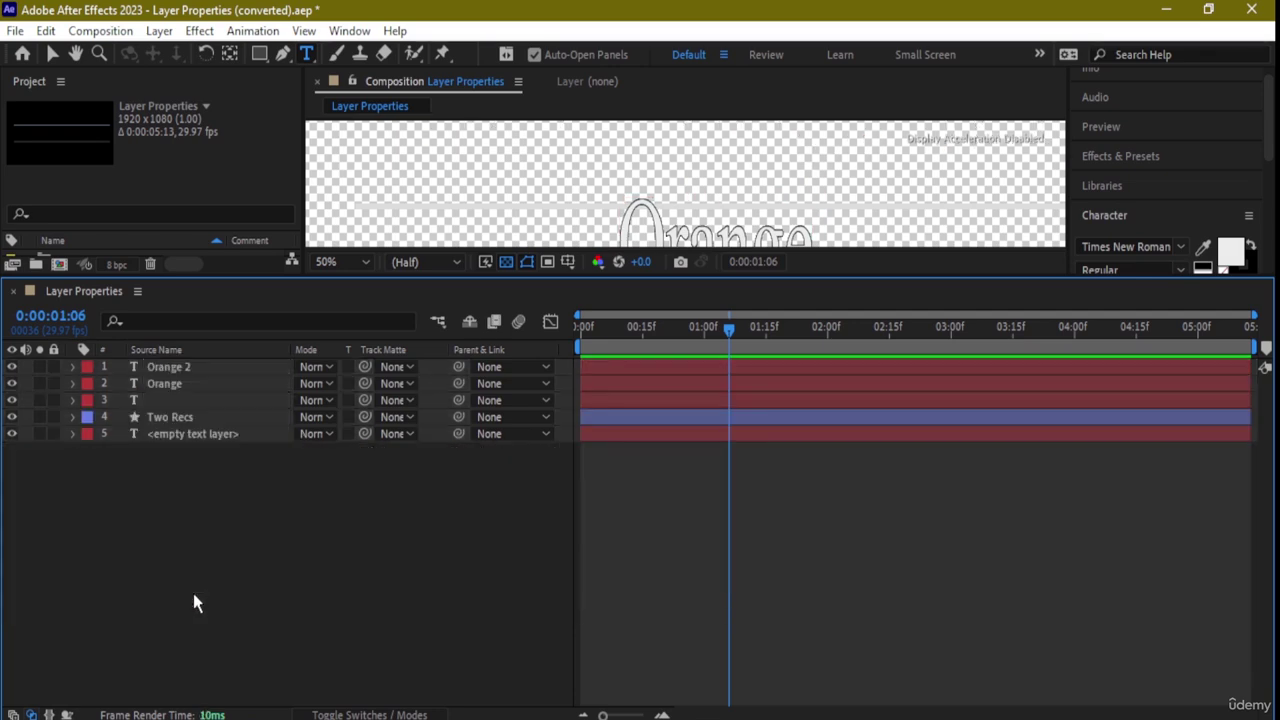
# Set the composition view to 25% and redock the timeline directly below the composition viewer.
pyautogui.scroll(2, 800, 213)
pyautogui.scroll(-5, 851, 197)
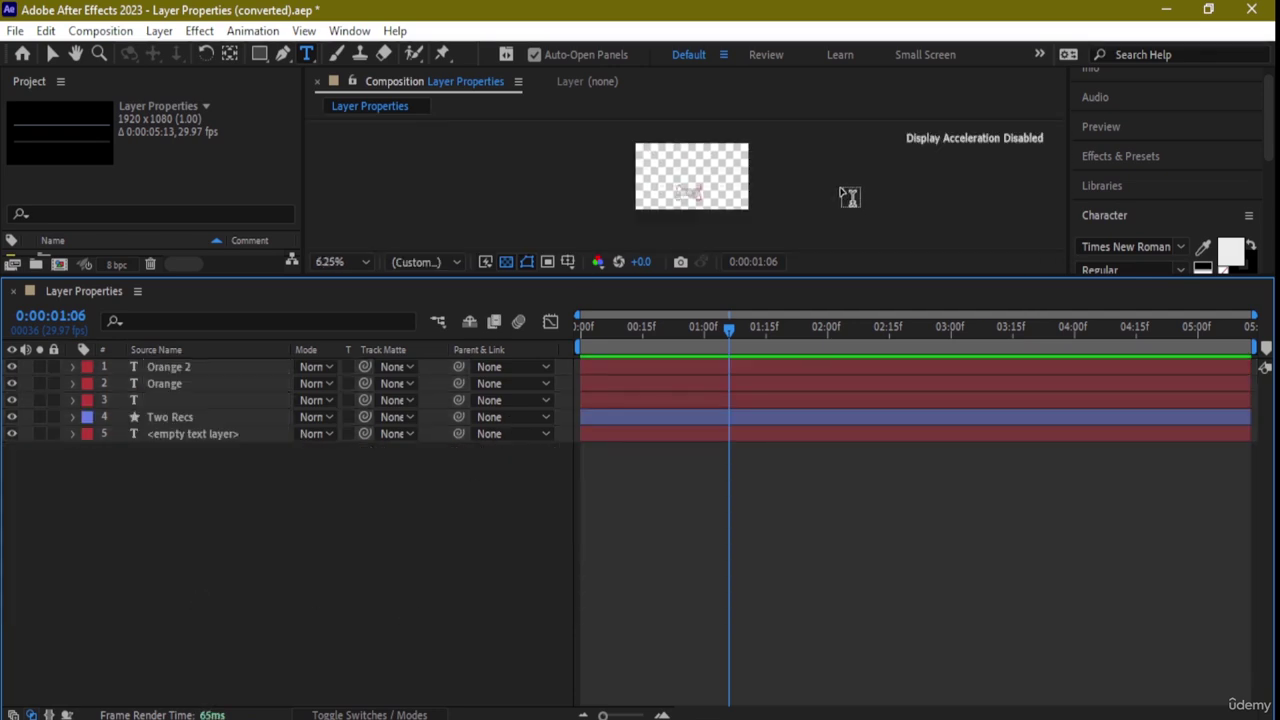
pyautogui.scroll(2, 758, 164)
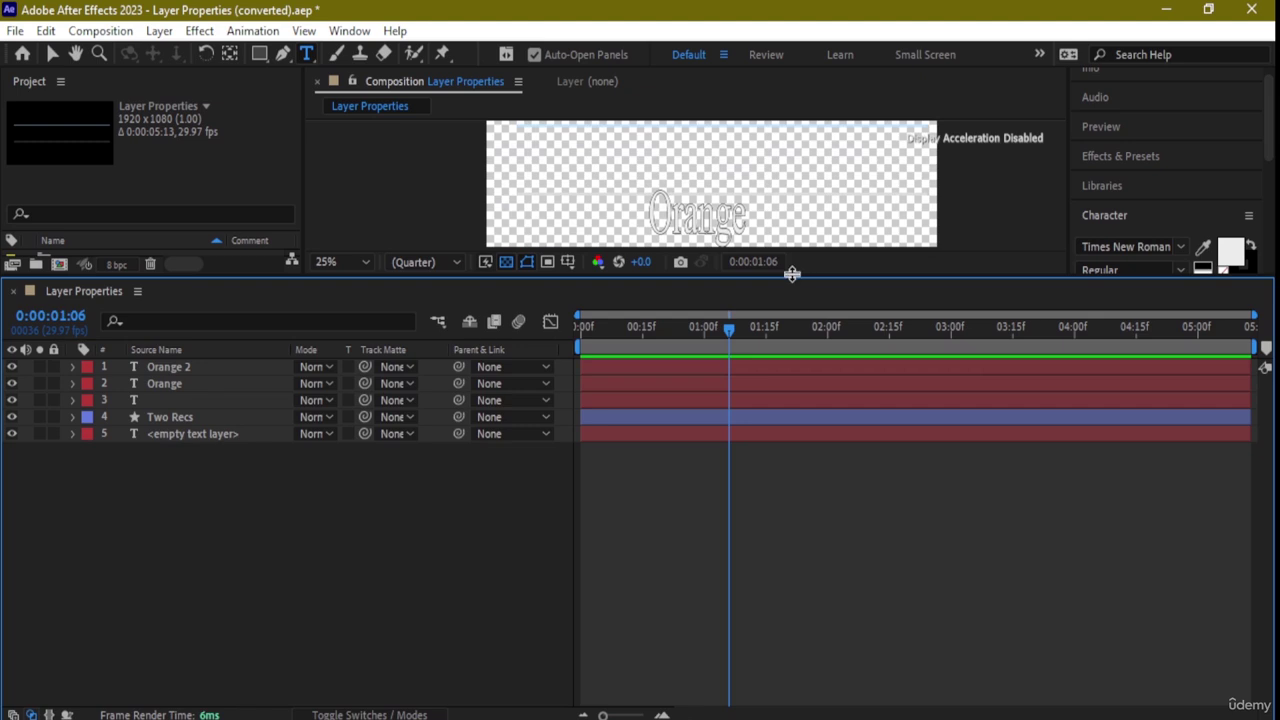
pyautogui.moveTo(792, 273); pyautogui.dragTo(786, 545)
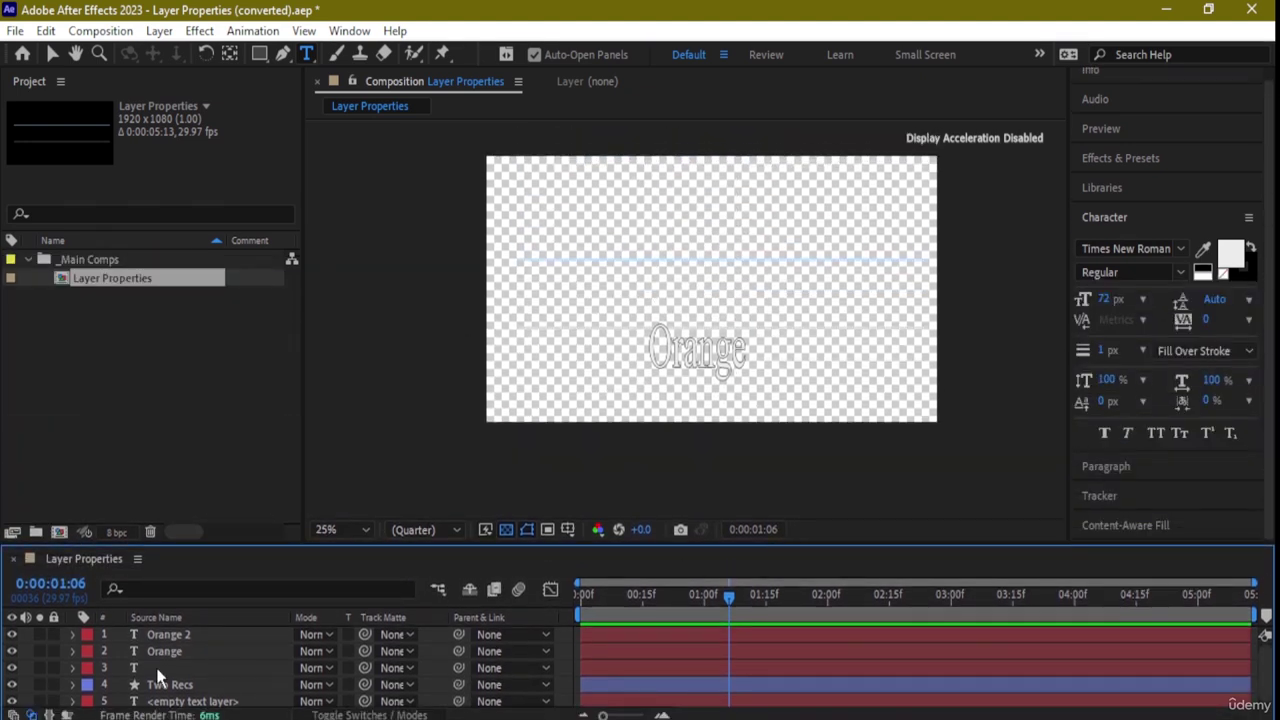
pyautogui.moveTo(497, 557); pyautogui.dragTo(571, 543)
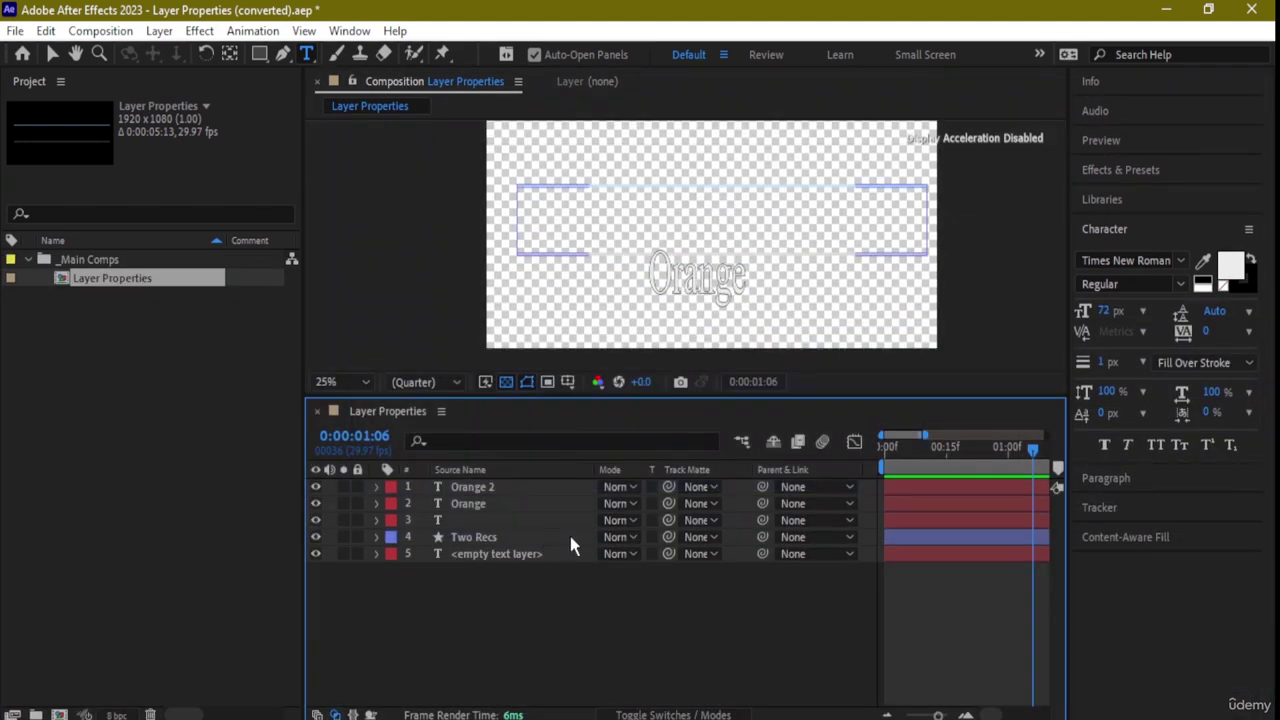
# Undo the deletion of the duplicate text layers, dismiss the new solid's settings, and delete those layers again.
pyautogui.moveTo(628, 427); pyautogui.dragTo(491, 428)
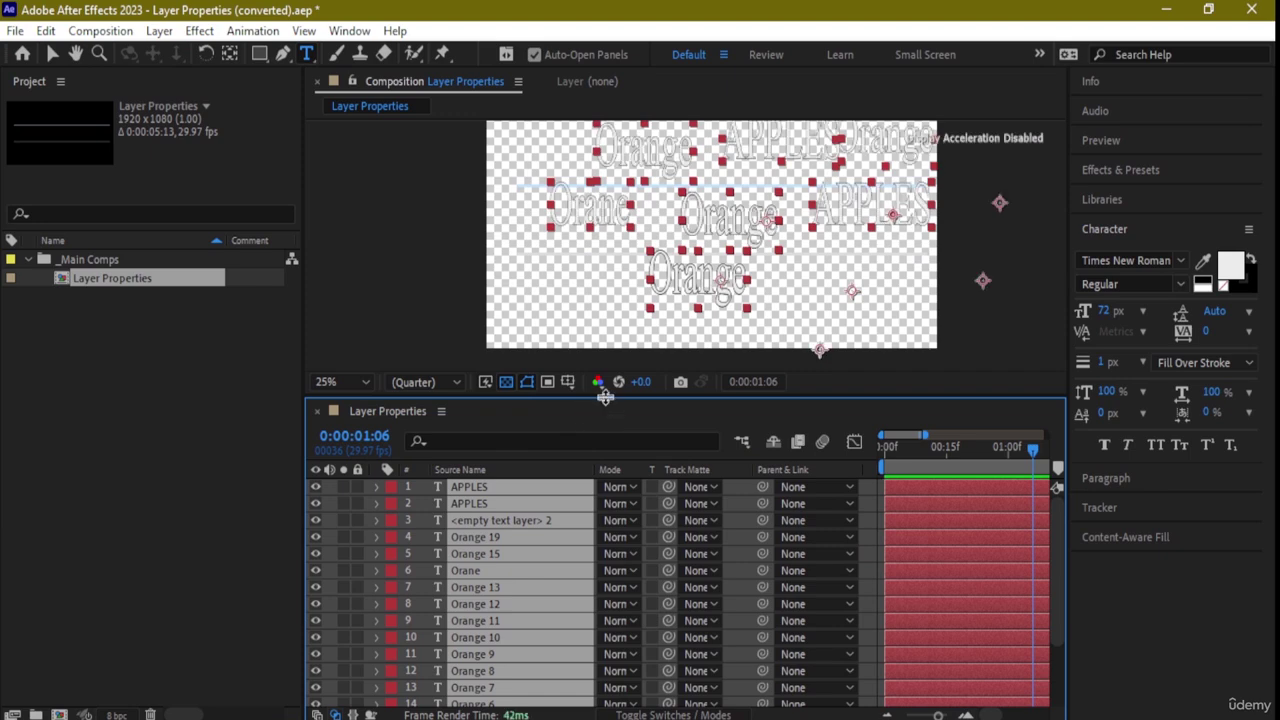
pyautogui.hotkey('ctrl', 'y')
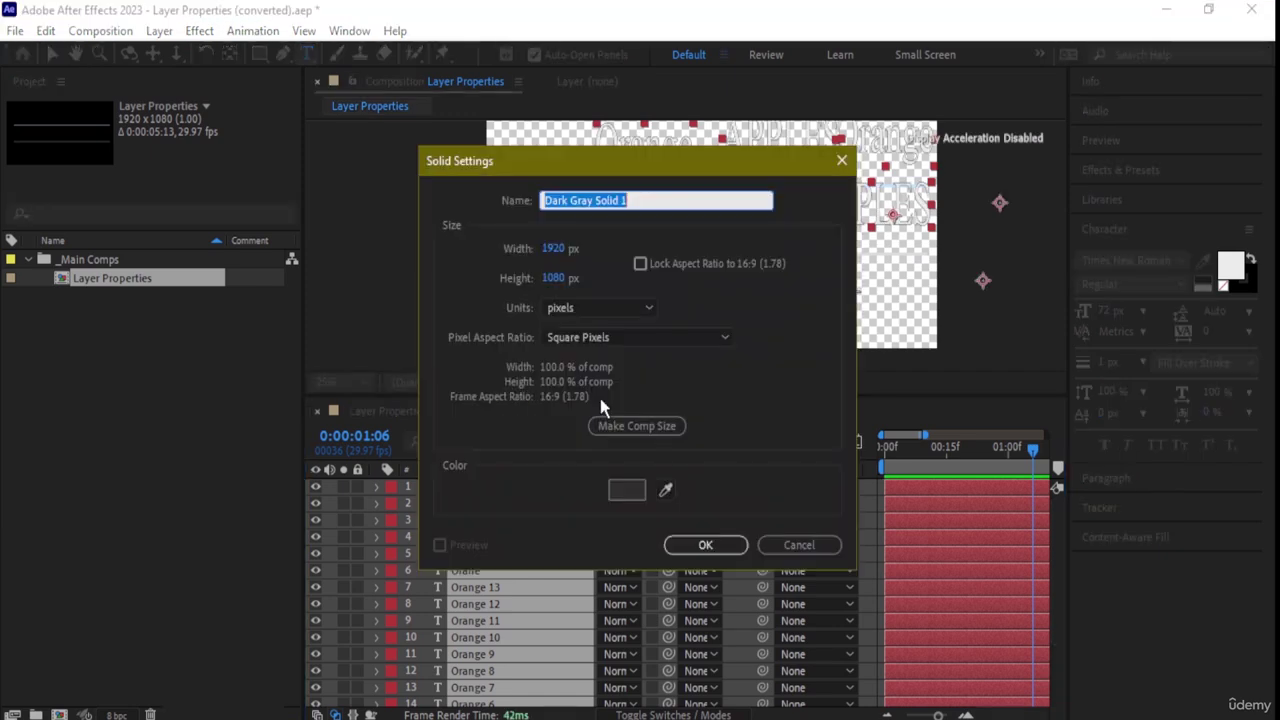
pyautogui.click(843, 162)
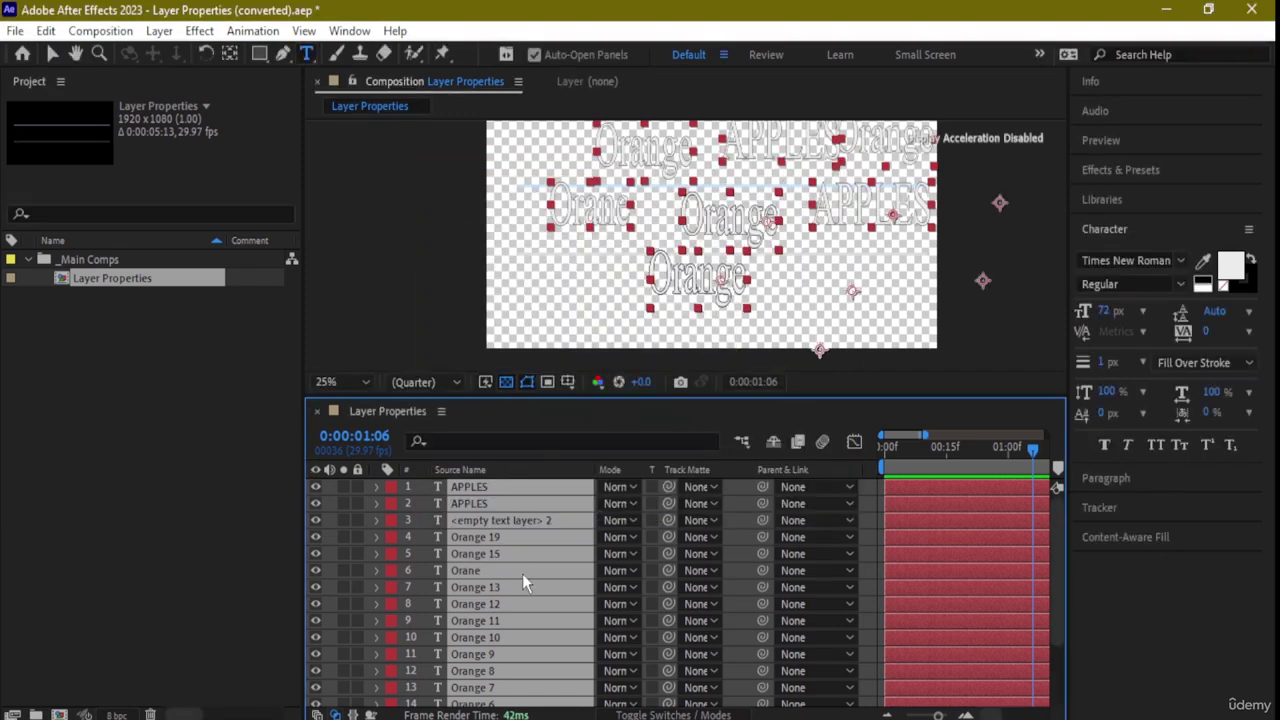
pyautogui.press('Delete')
# Dock the timeline, Project and Composition panels into one group, and close the timeline to display the composition.
pyautogui.moveTo(629, 403); pyautogui.dragTo(622, 566)
pyautogui.moveTo(387, 578); pyautogui.dragTo(240, 600)
pyautogui.moveTo(251, 86); pyautogui.dragTo(576, 520)
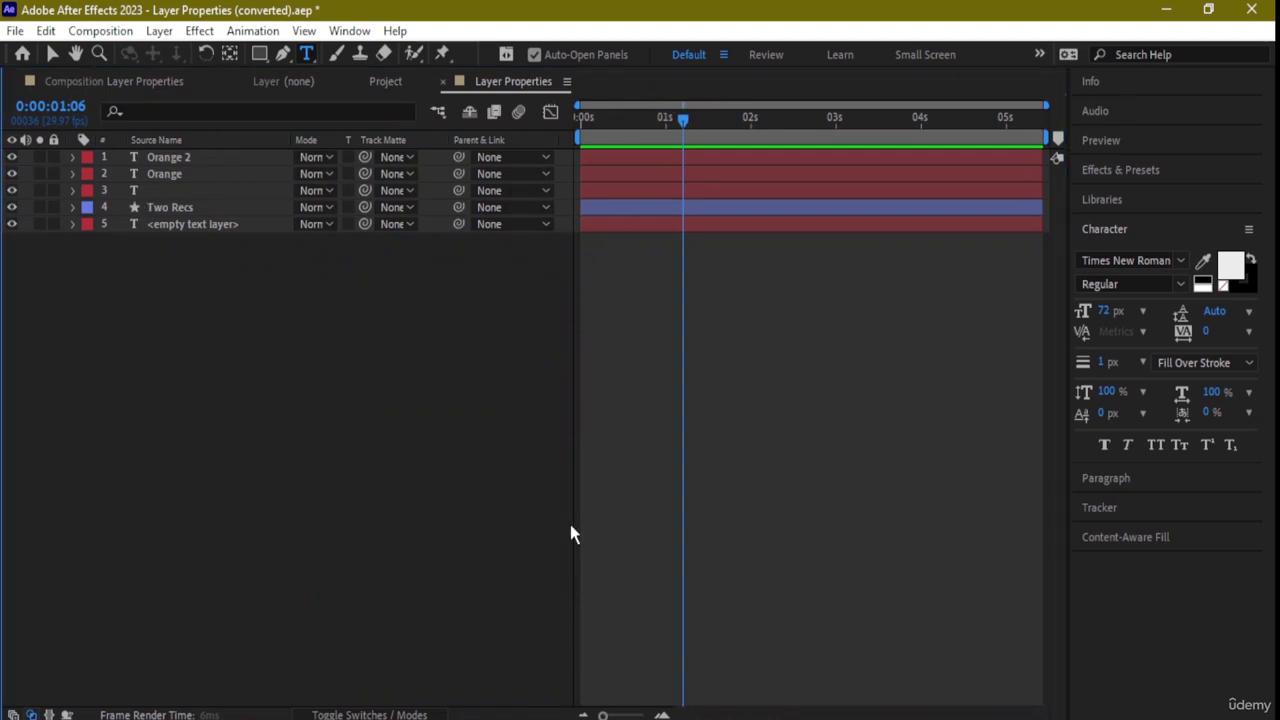
pyautogui.click(444, 82)
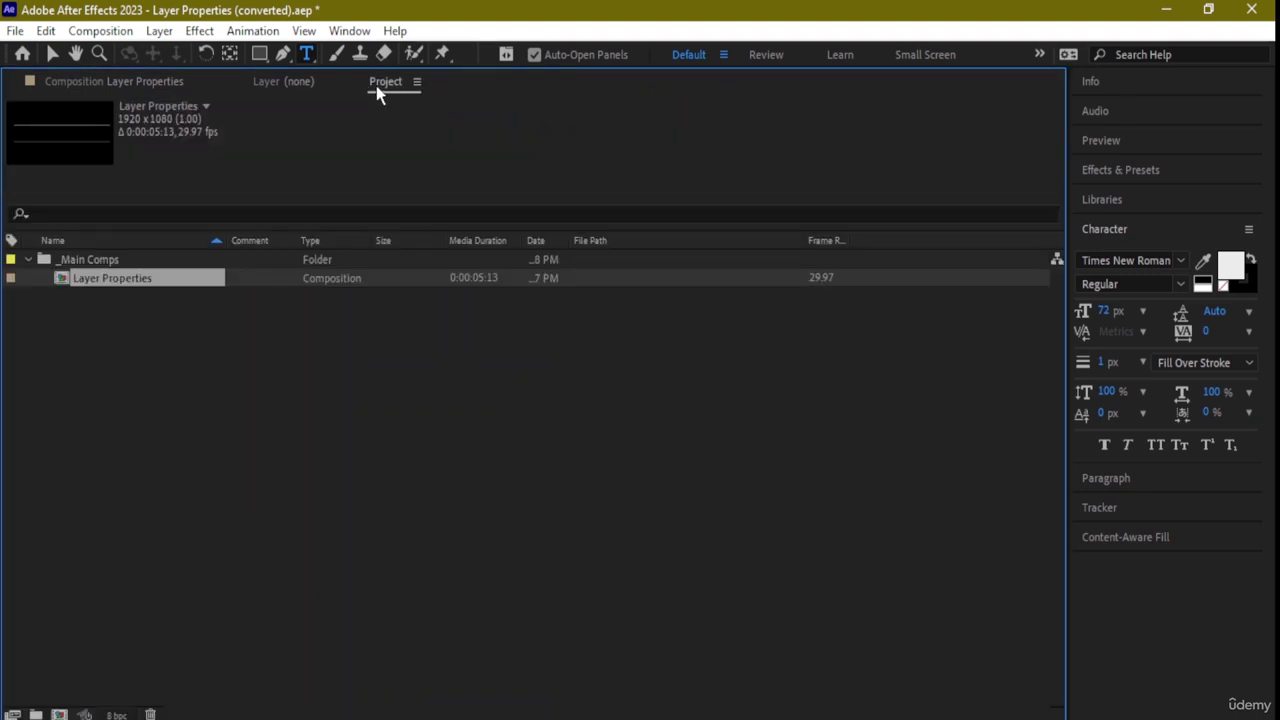
pyautogui.click(200, 84)
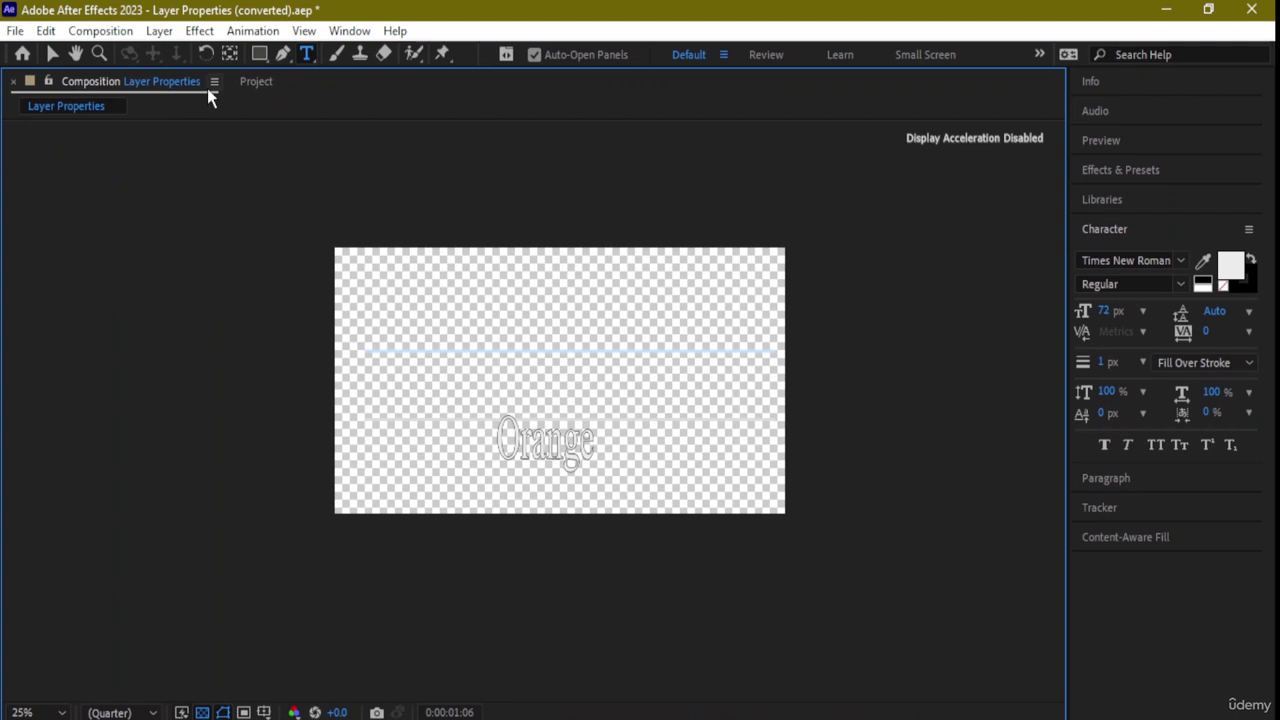
# Restore the panel layout with Project and Composition in separate panels and the Layer Properties timeline below them.
pyautogui.click(258, 84)
pyautogui.click(287, 82)
pyautogui.moveTo(345, 150)
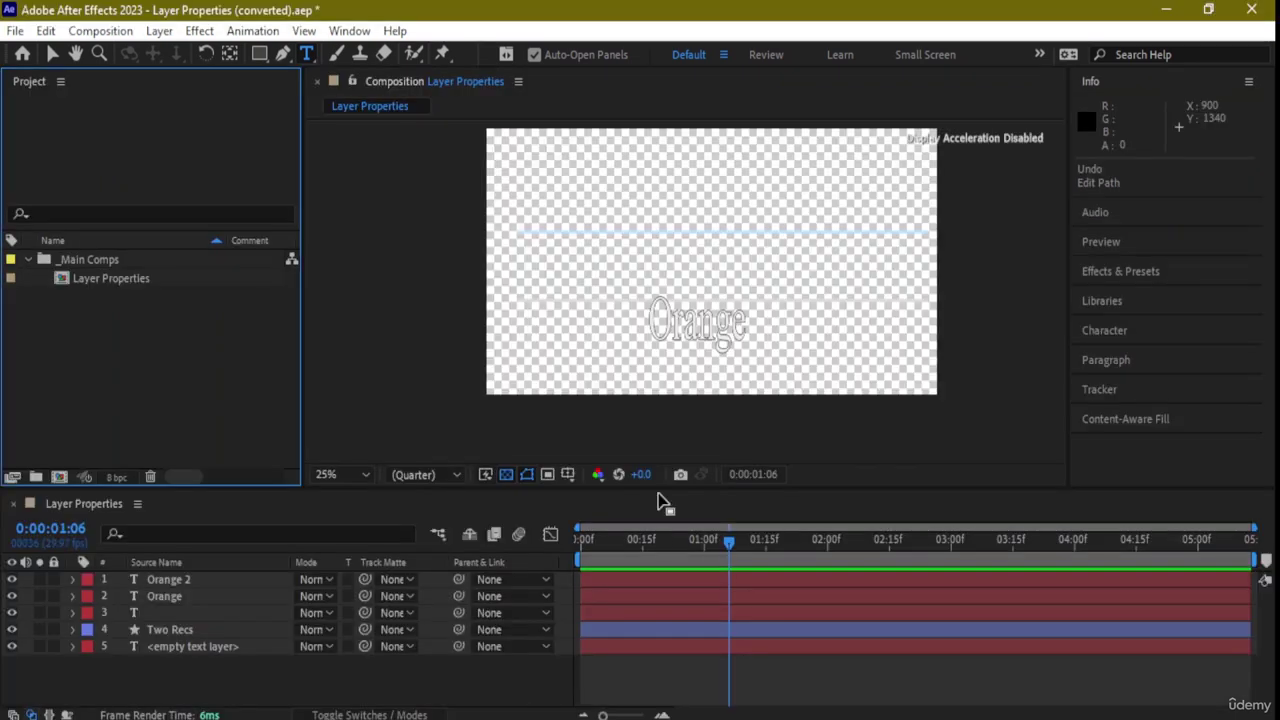
# Pre-compose the Orange 2 layer as Orange 2 Comp 1, moving all attributes into the new composition.
pyautogui.click(106, 31)
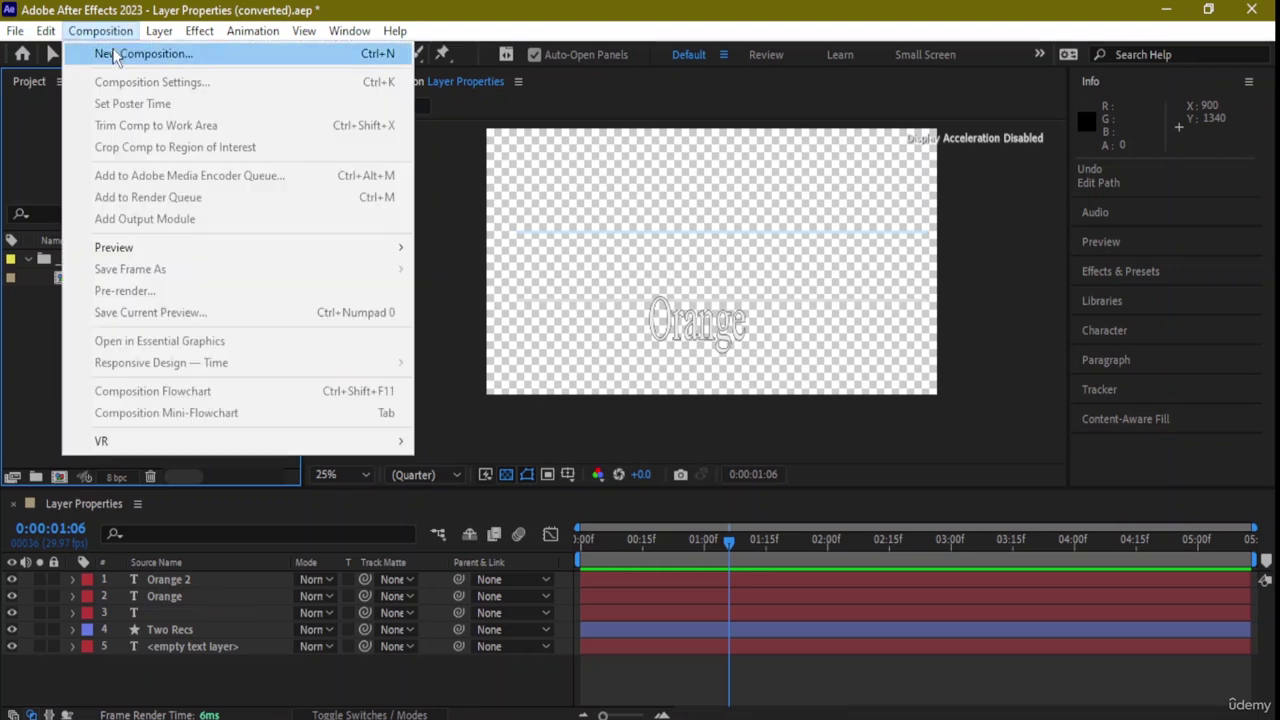
pyautogui.moveTo(155, 33)
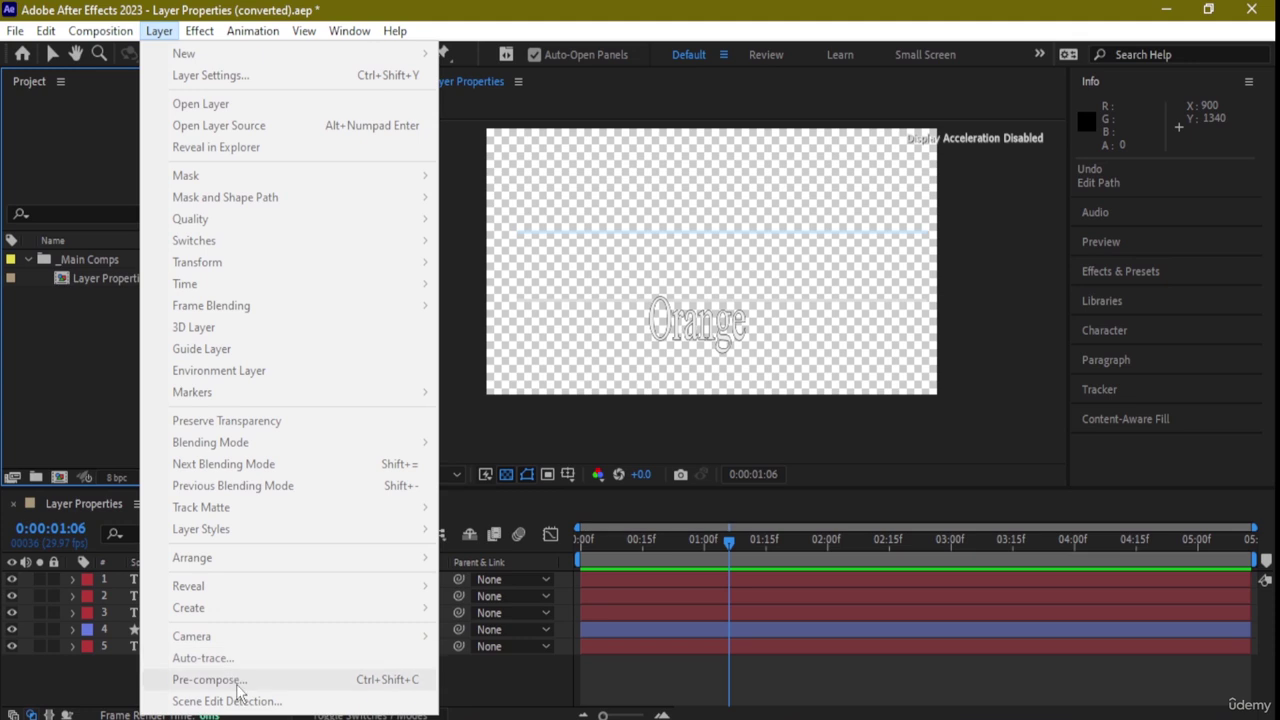
pyautogui.click(828, 582)
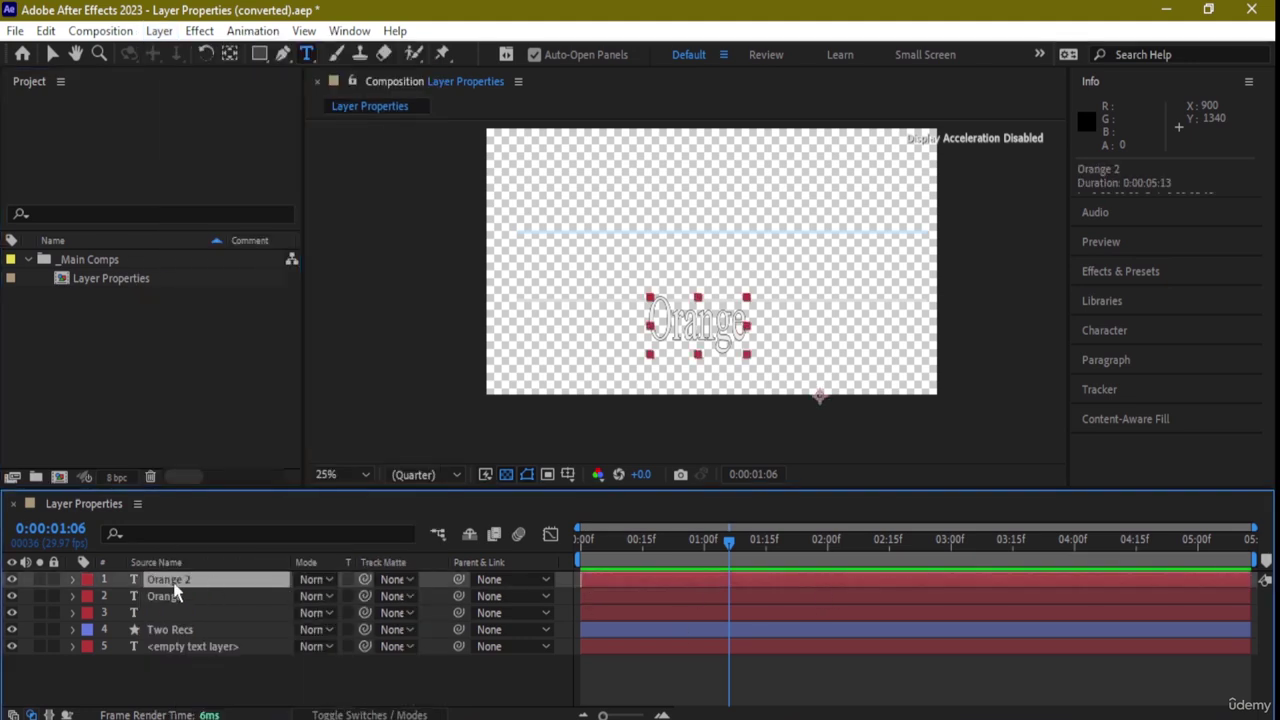
pyautogui.rightClick(175, 593)
pyautogui.click(255, 598)
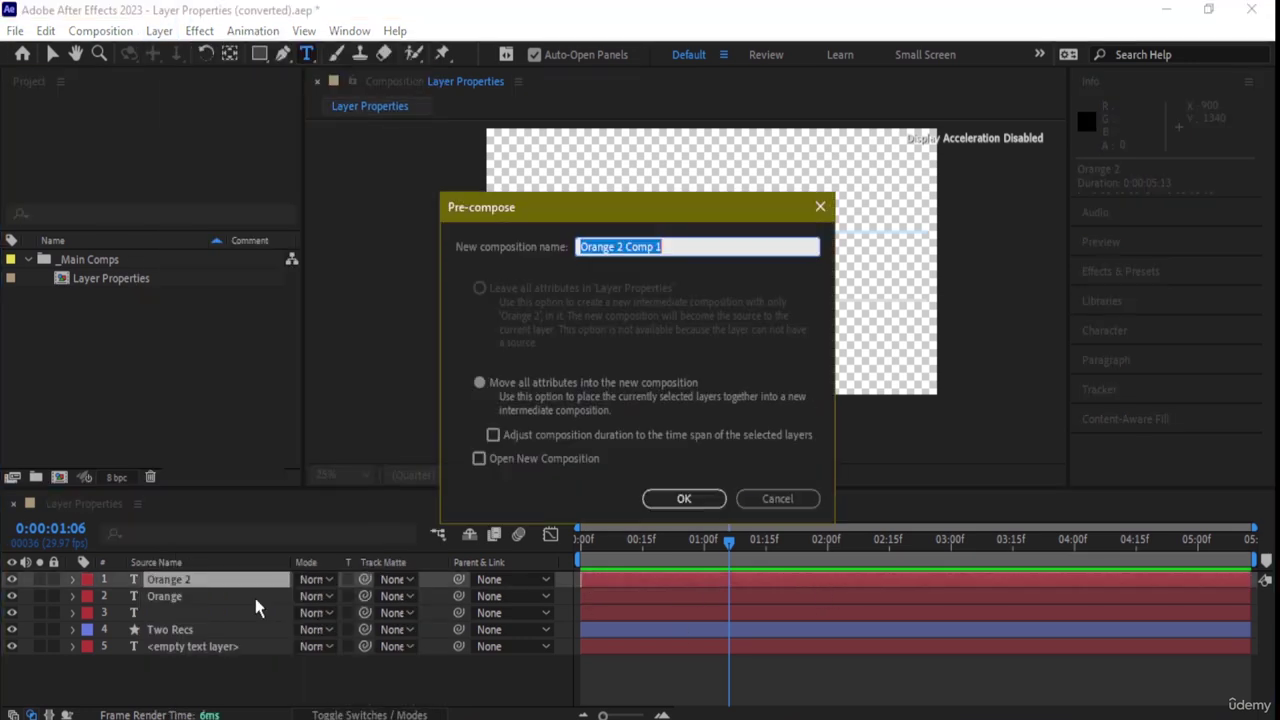
pyautogui.click(553, 434)
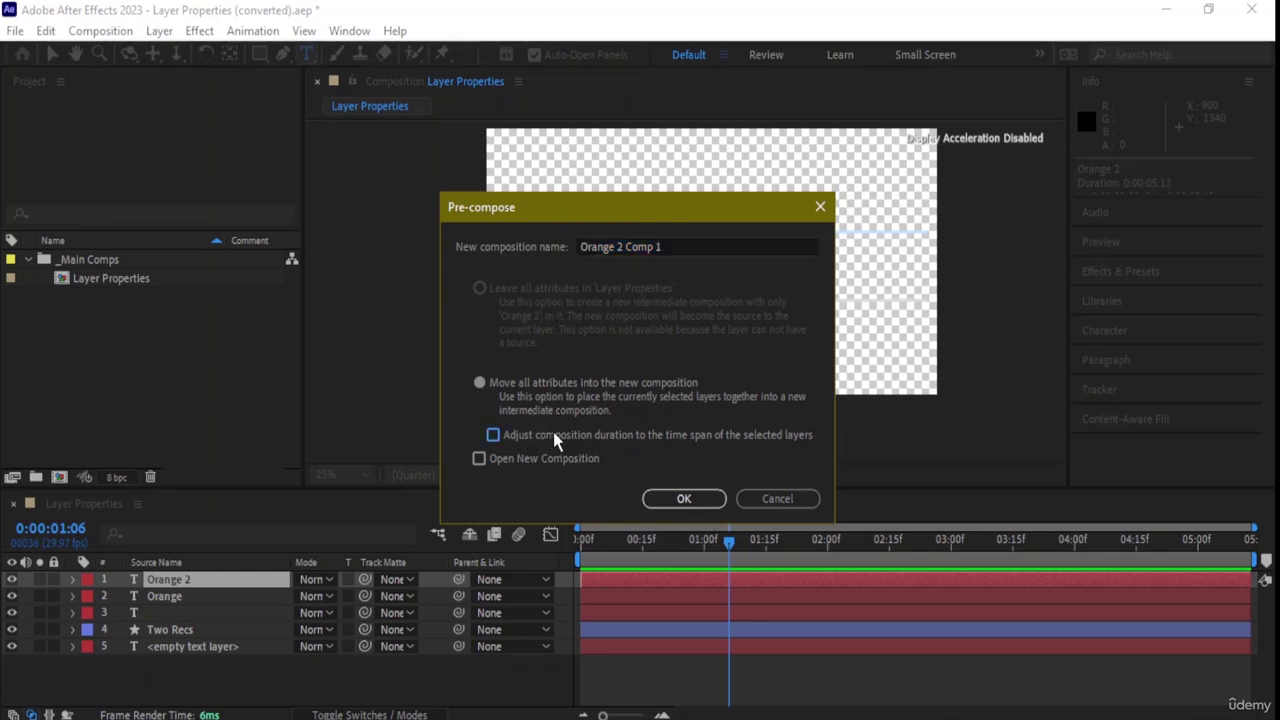
pyautogui.click(683, 499)
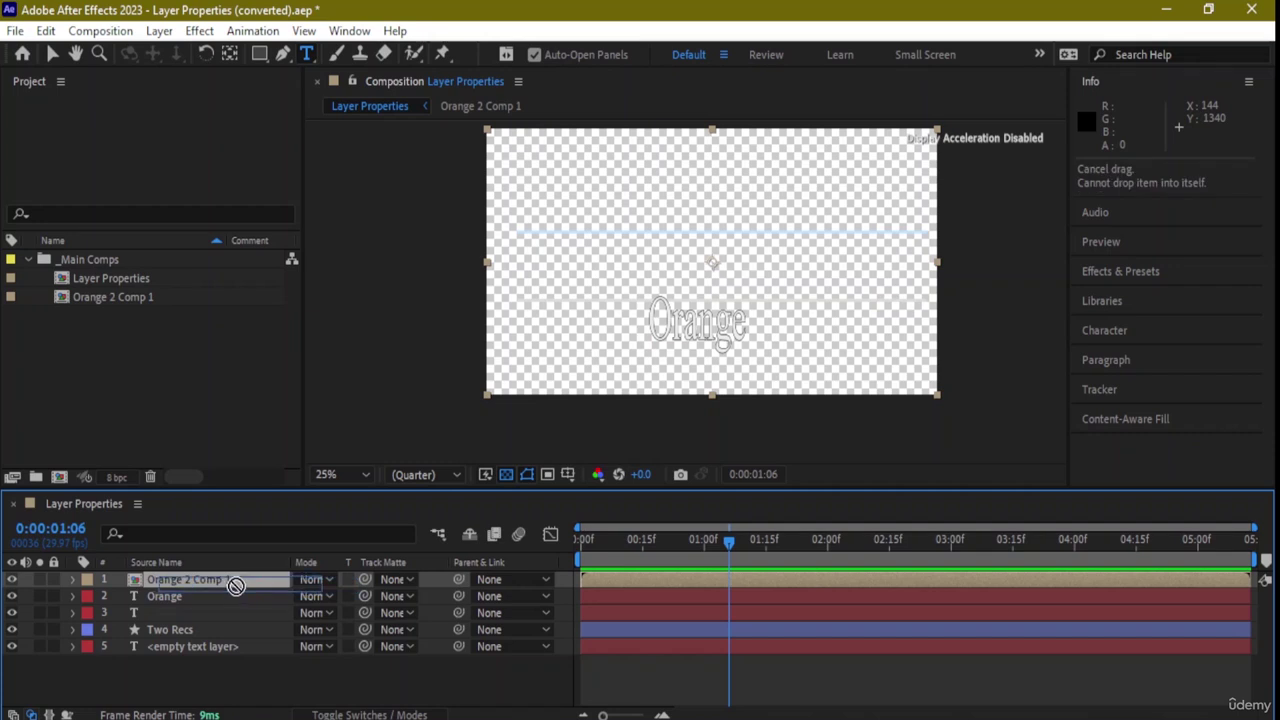
# Switch the timeline's source name column to layer names and select the Orange 2 Comp 1 layer.
pyautogui.click(193, 600)
pyautogui.click(212, 583)
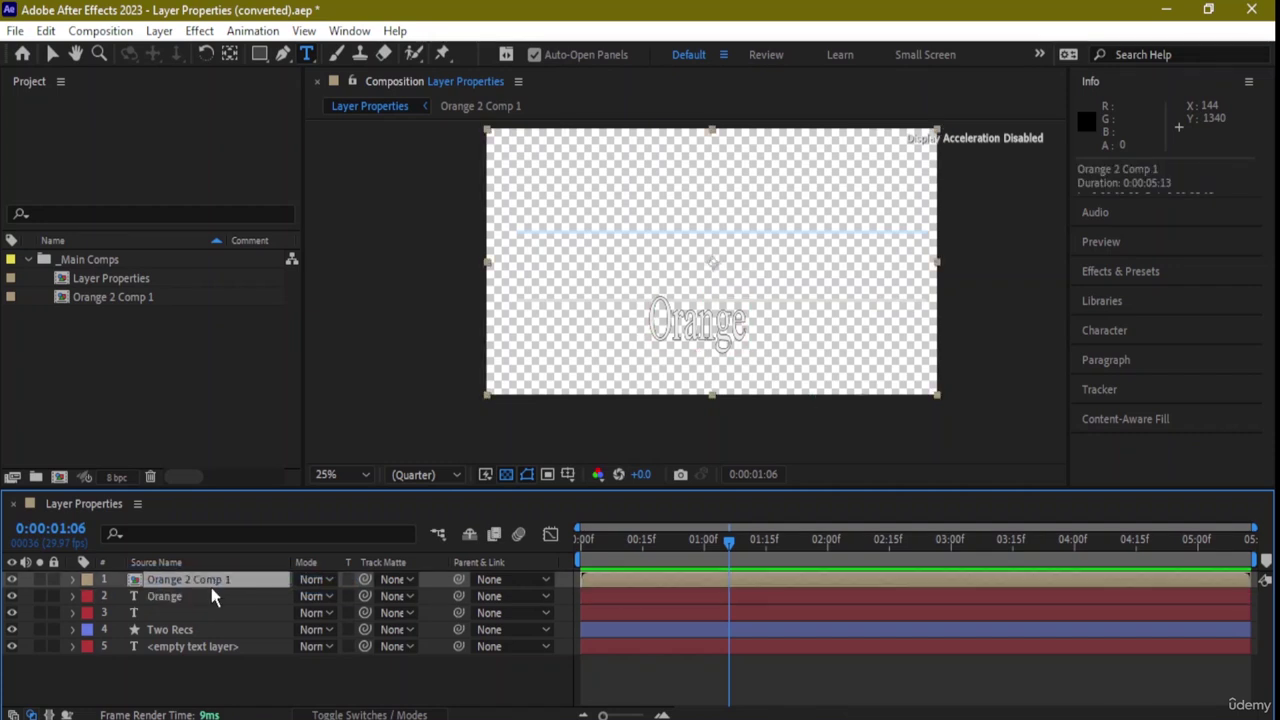
pyautogui.click(200, 597)
pyautogui.click(156, 562)
pyautogui.click(243, 587)
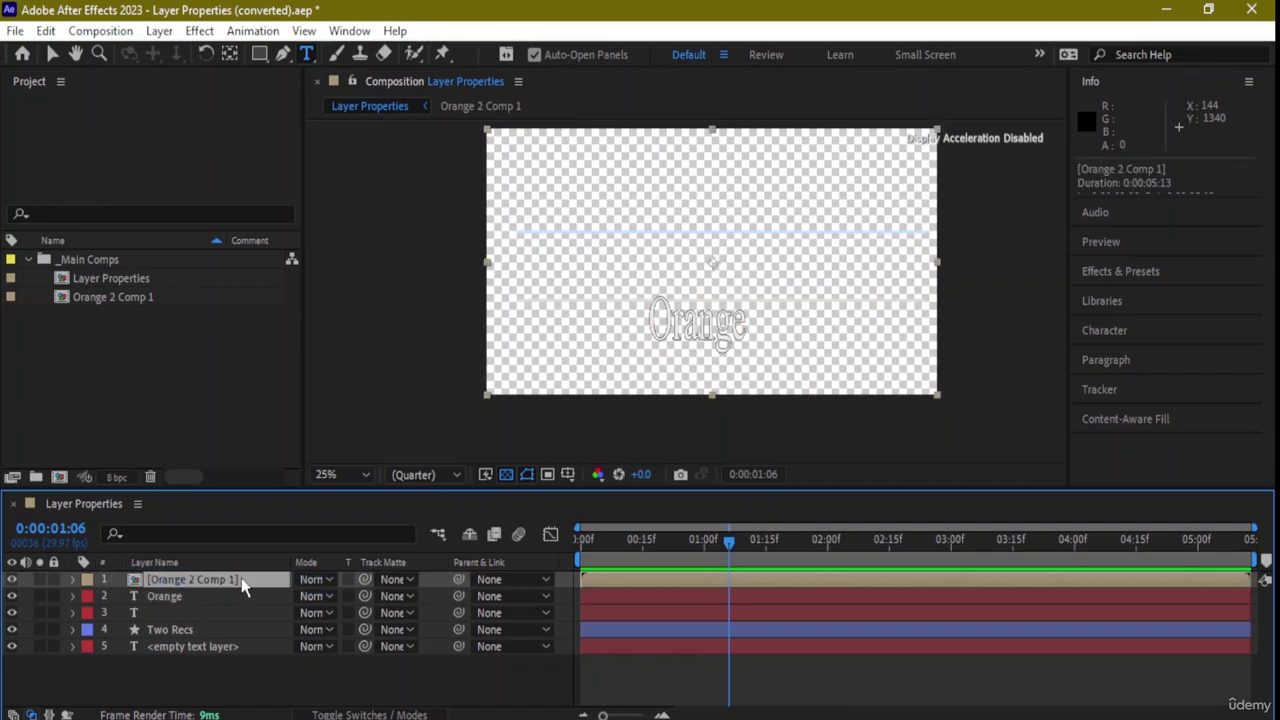
# Move the Orange 2 Comp 1 layer with the Selection tool, duplicate it three times and spread the copies across the frame.
pyautogui.click(52, 56)
pyautogui.moveTo(697, 357); pyautogui.dragTo(791, 265)
pyautogui.hotkey('ctrl', 'd')
pyautogui.hotkey('ctrl', 'd')
pyautogui.hotkey('ctrl', 'd')
pyautogui.moveTo(836, 196); pyautogui.dragTo(735, 218)
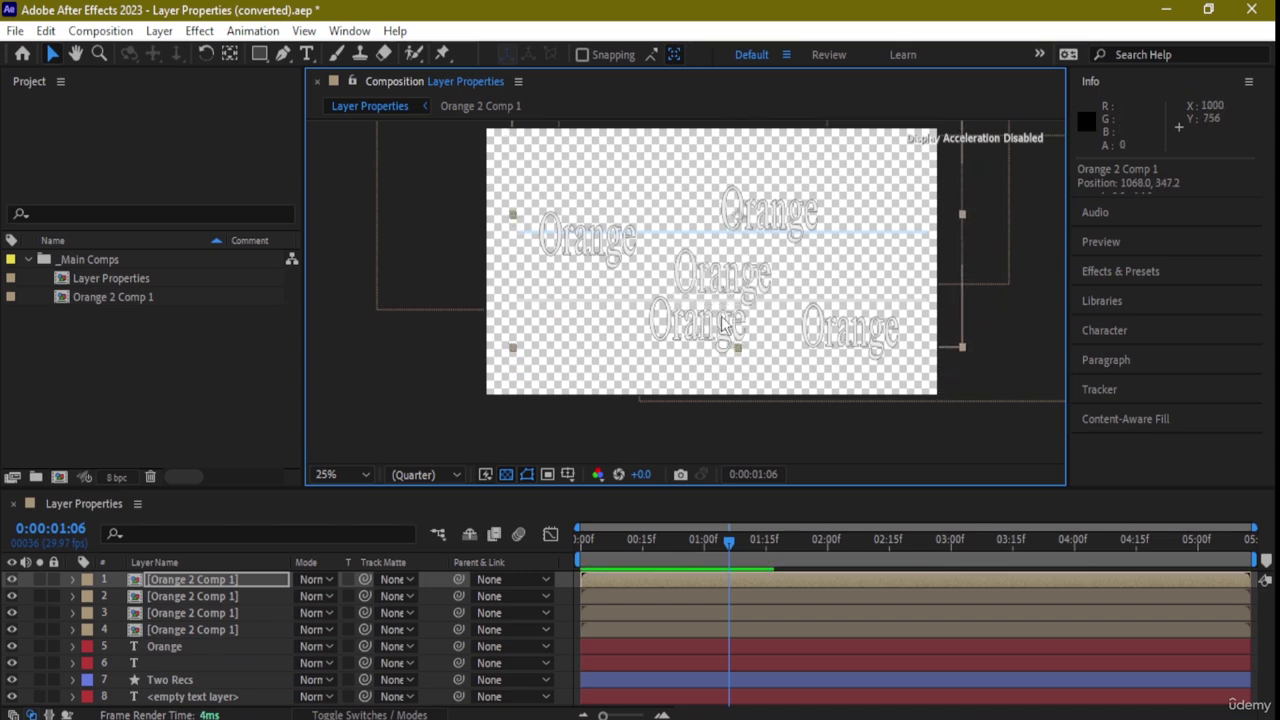
# Open Orange 2 Comp 1 to inspect its text layer, return to Layer Properties and close the nested composition's timeline.
pyautogui.doubleClick(738, 275)
pyautogui.doubleClick(707, 347)
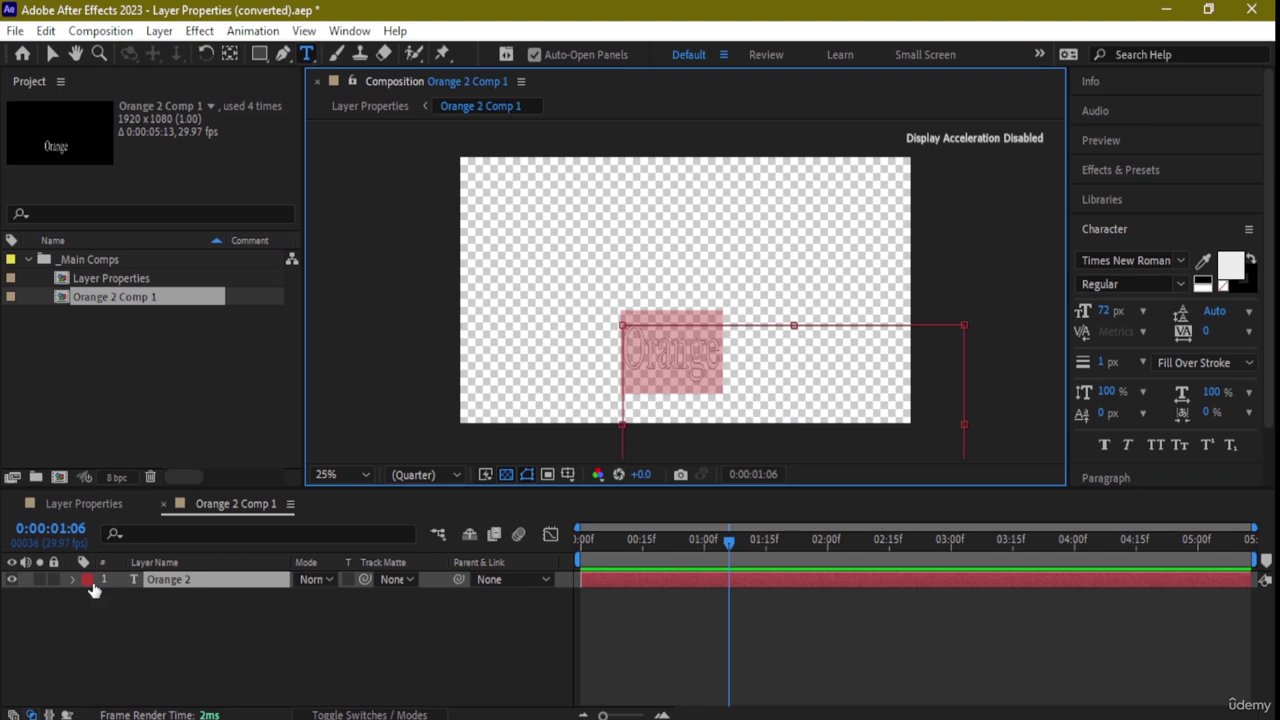
pyautogui.click(87, 504)
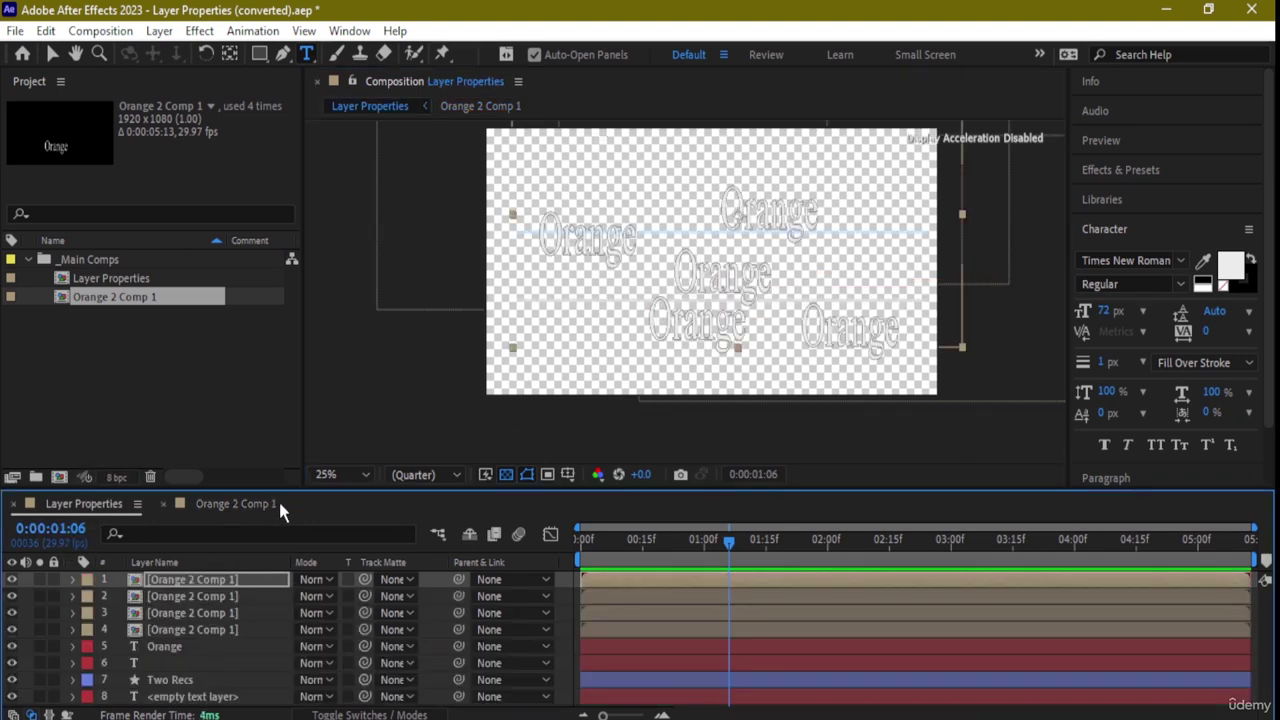
pyautogui.click(162, 504)
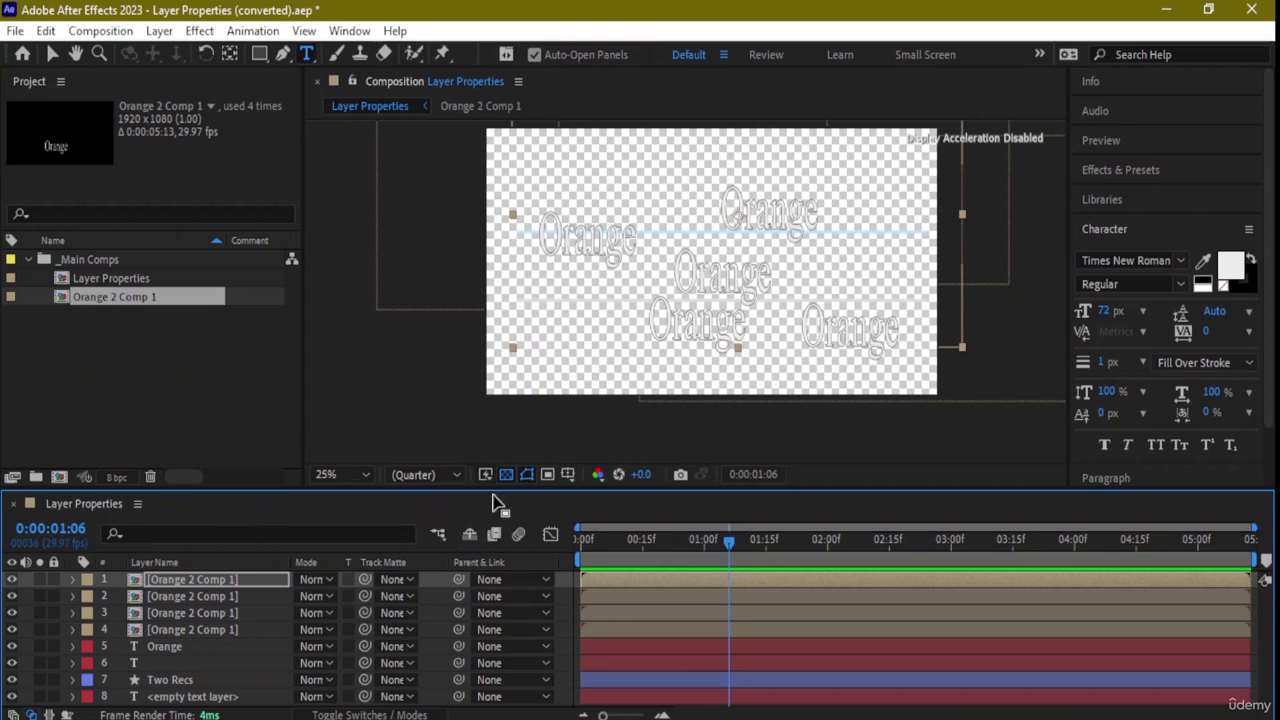
# Replace the text of the standalone Orange text layer with ALPHA.
pyautogui.doubleClick(730, 326)
pyautogui.press('BackSpace')
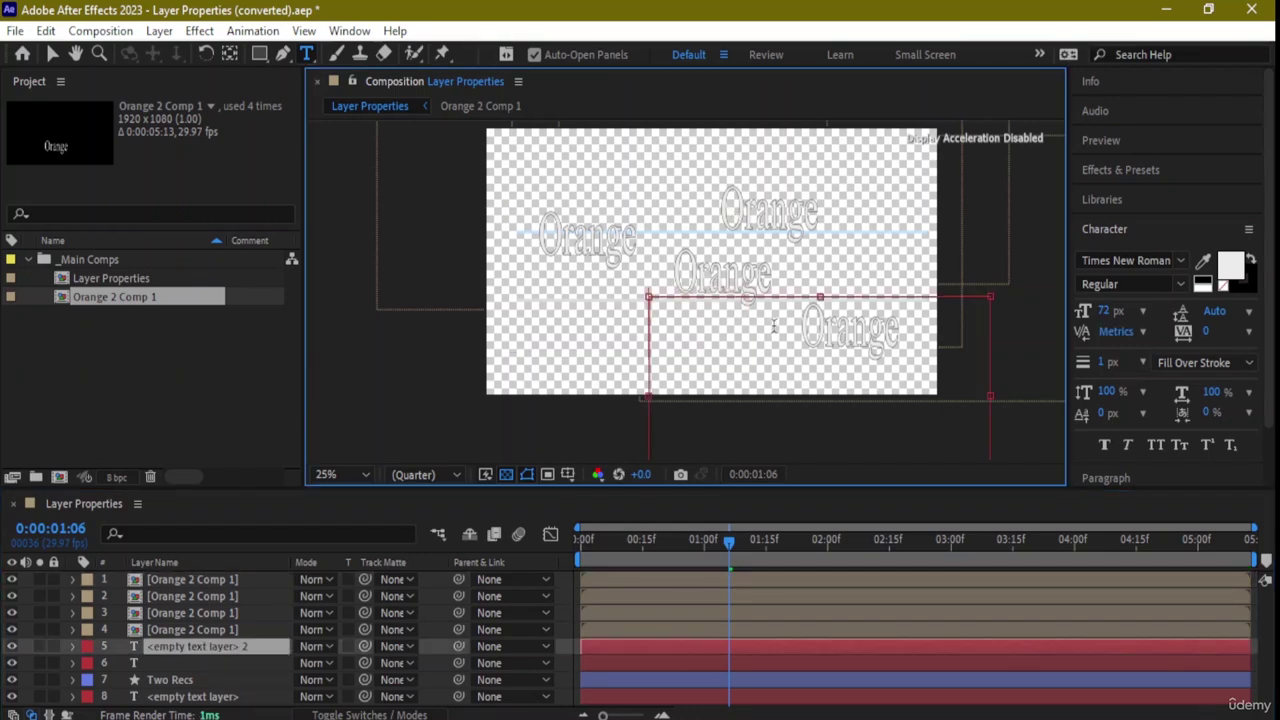
pyautogui.write('ALPHA')
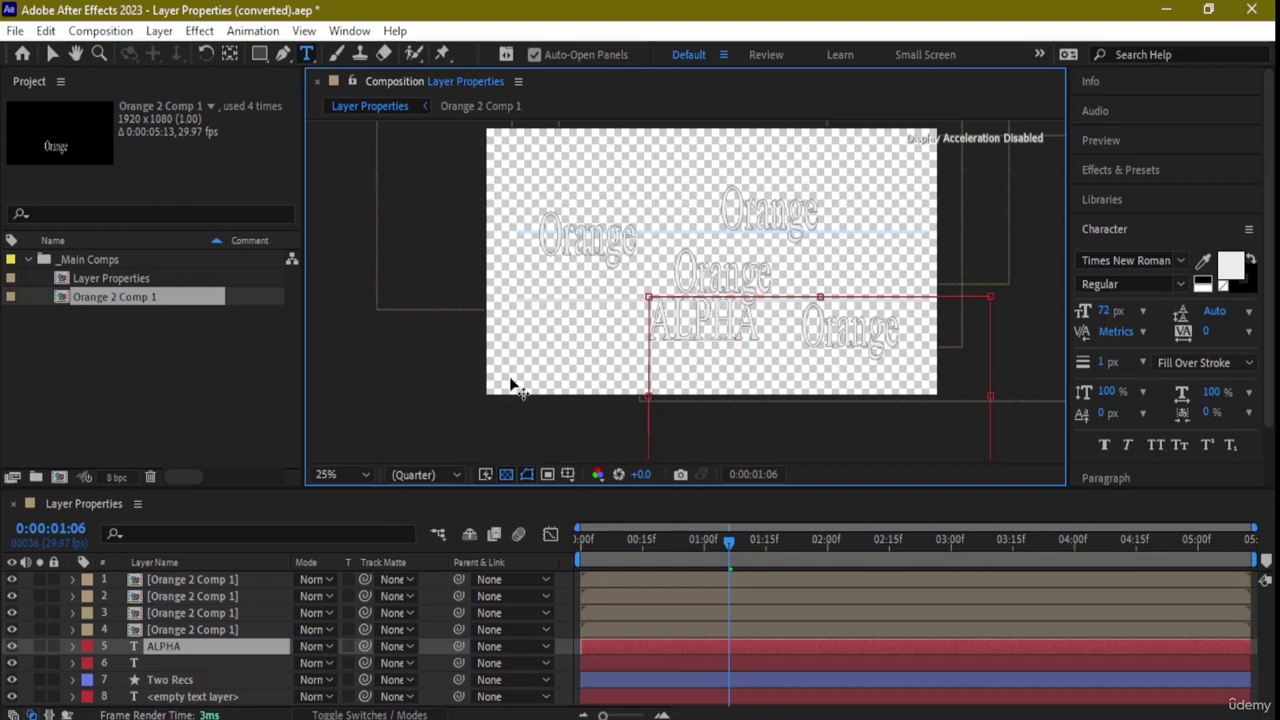
pyautogui.hotkey('ctrl', 'a')
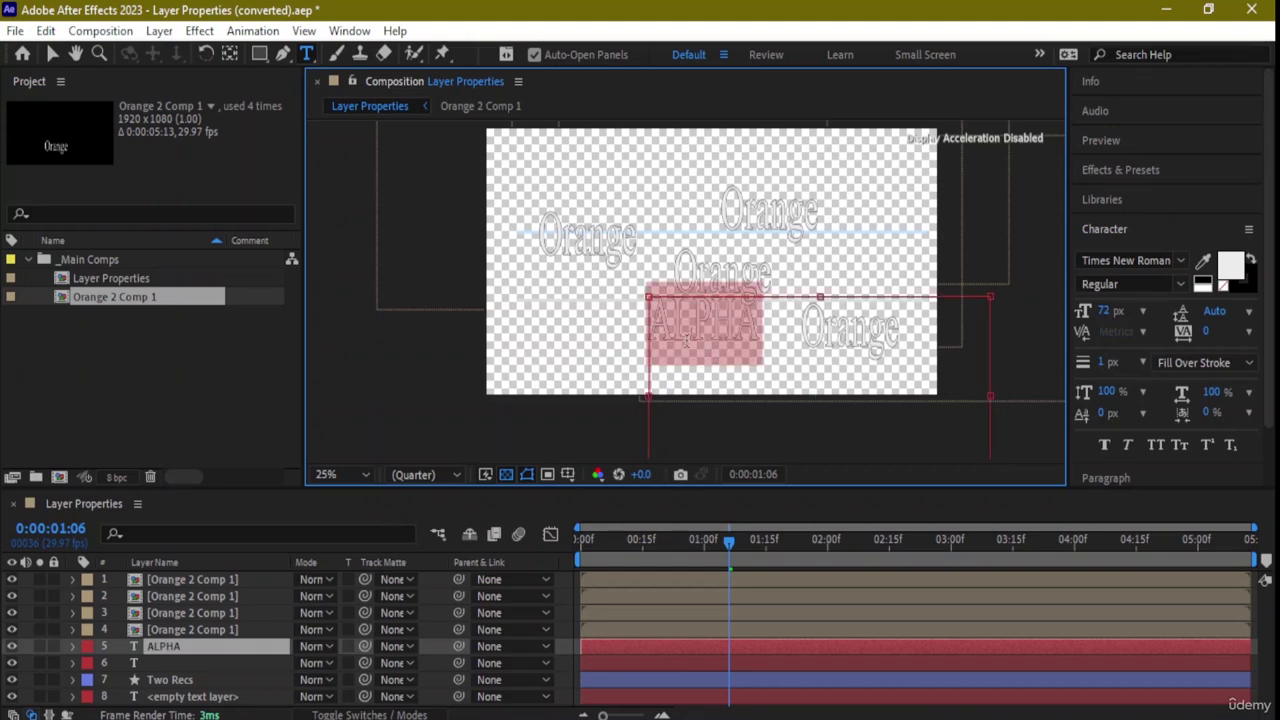
pyautogui.click(148, 657)
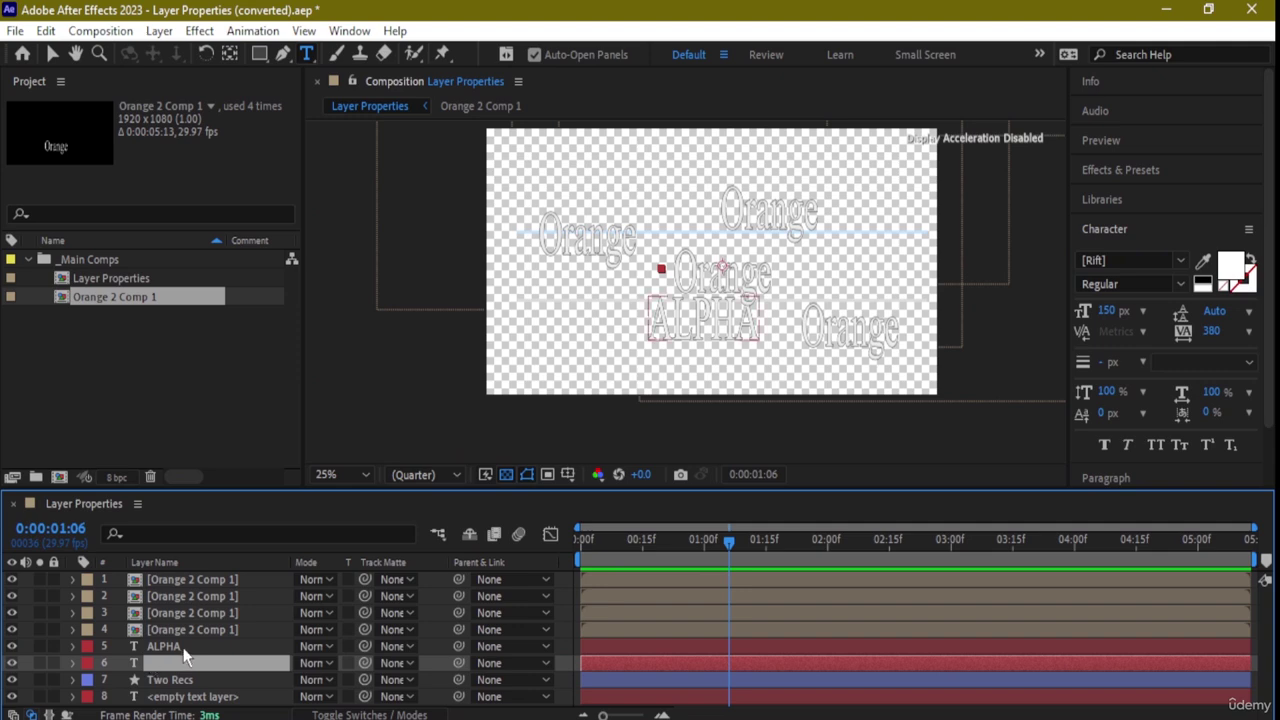
pyautogui.click(188, 649)
pyautogui.doubleClick(188, 649)
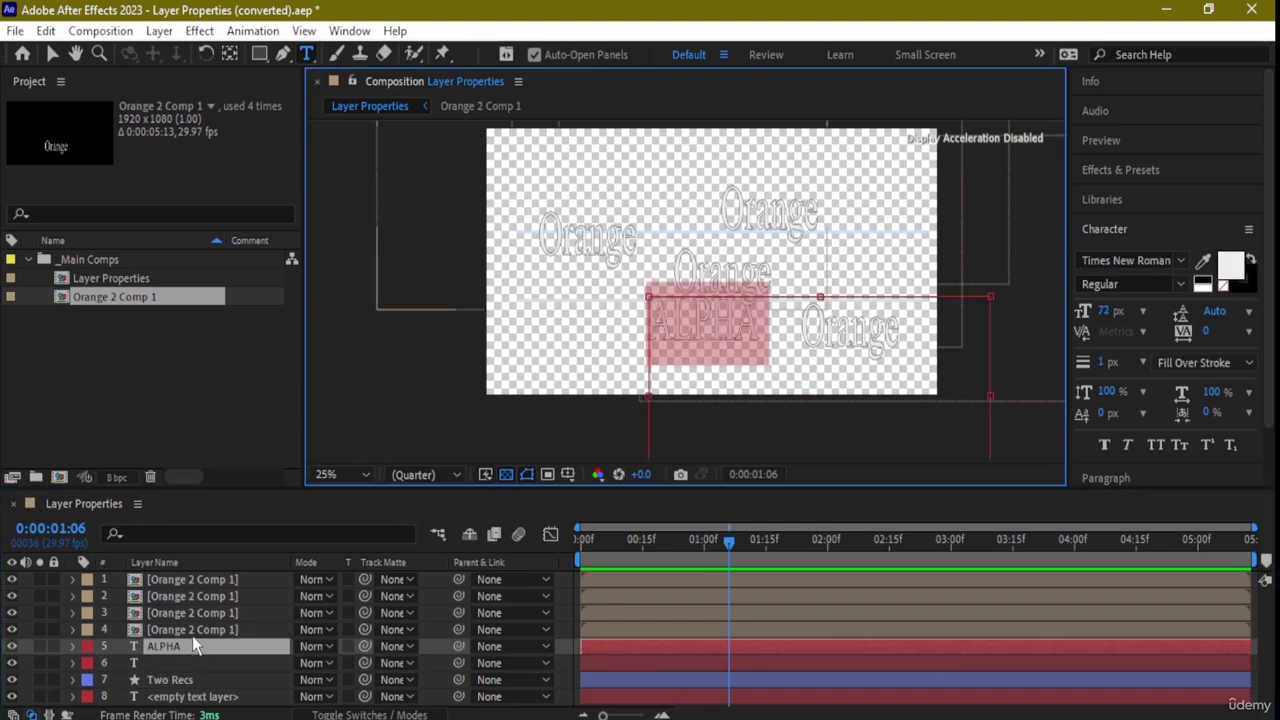
pyautogui.press('Escape')
# Open Orange 2 Comp 1 from its fourth layer and replace the Orange 2 layer's text with ALPHA.
pyautogui.doubleClick(206, 630)
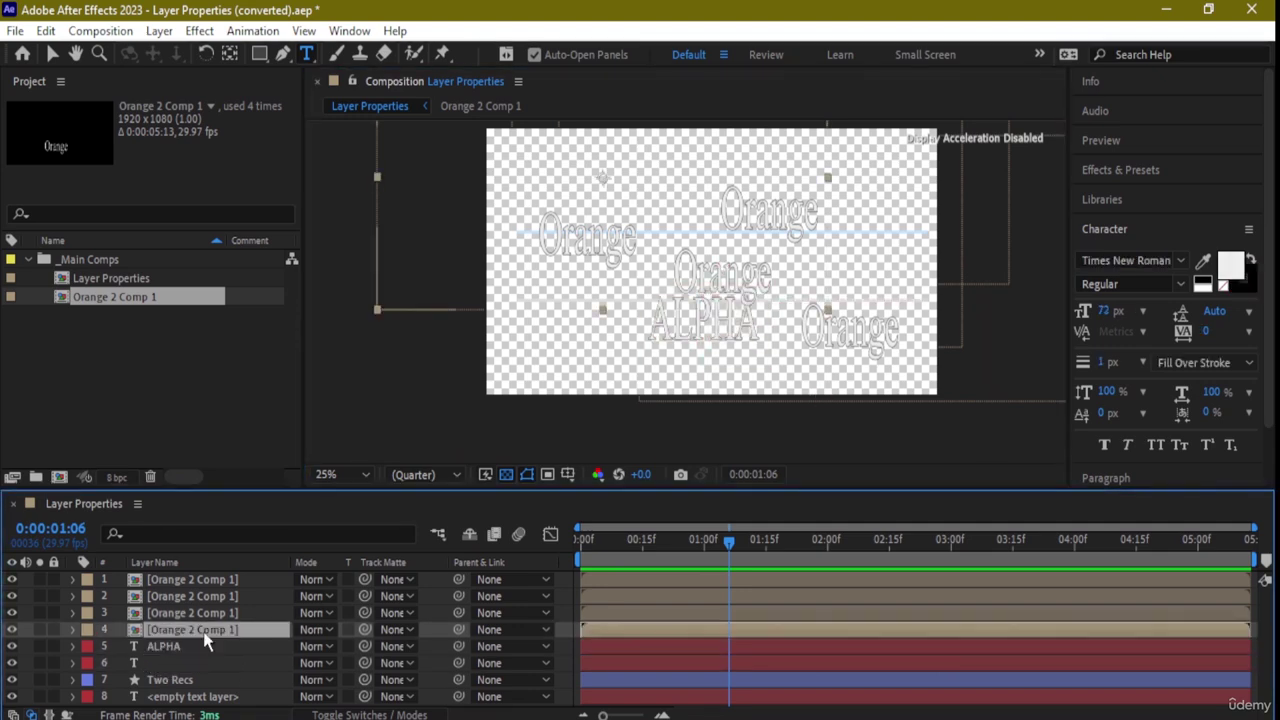
pyautogui.click(727, 350)
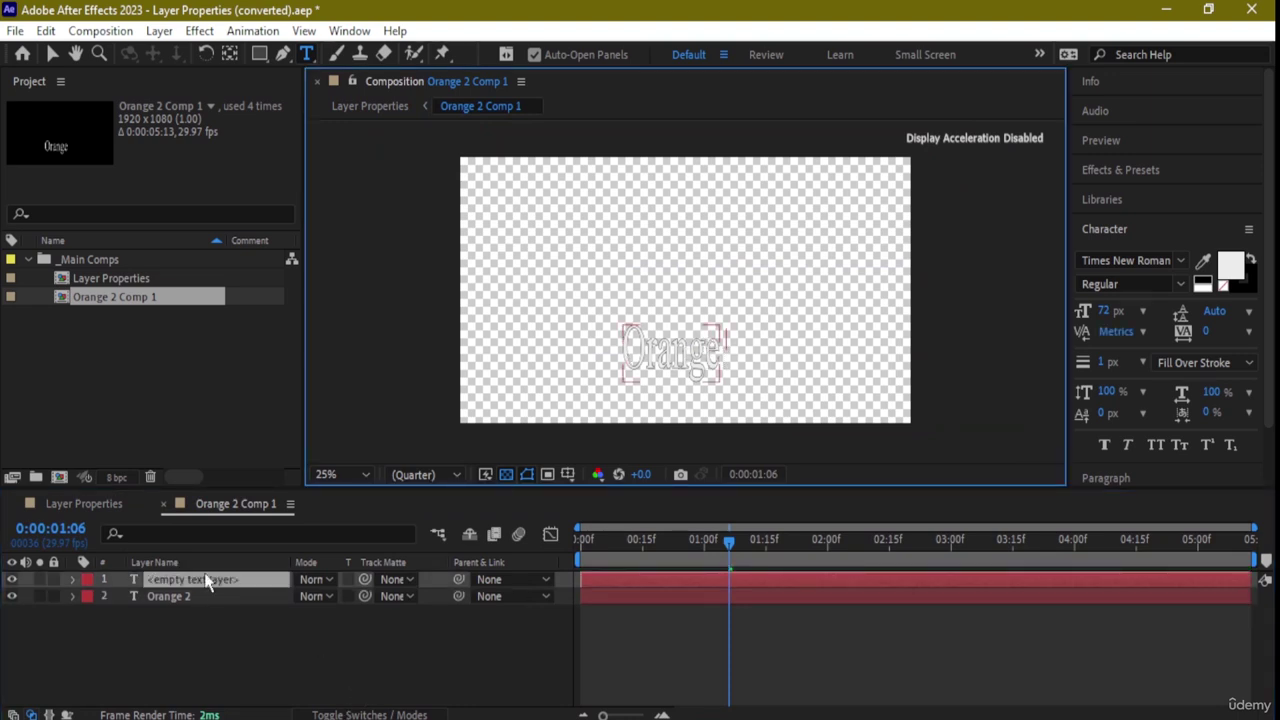
pyautogui.click(185, 597)
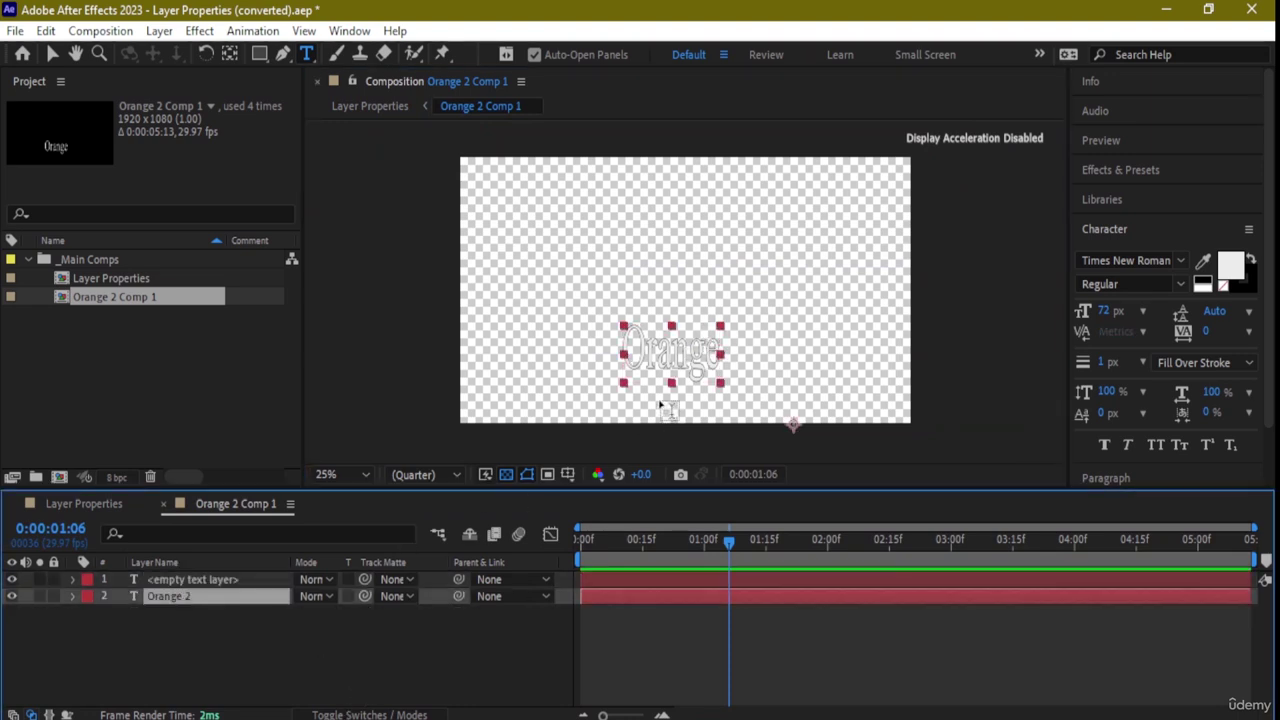
pyautogui.click(697, 343)
pyautogui.press('BackSpace')
pyautogui.press('BackSpace')
pyautogui.press('BackSpace')
pyautogui.press('BackSpace')
pyautogui.press('BackSpace')
pyautogui.press('BackSpace')
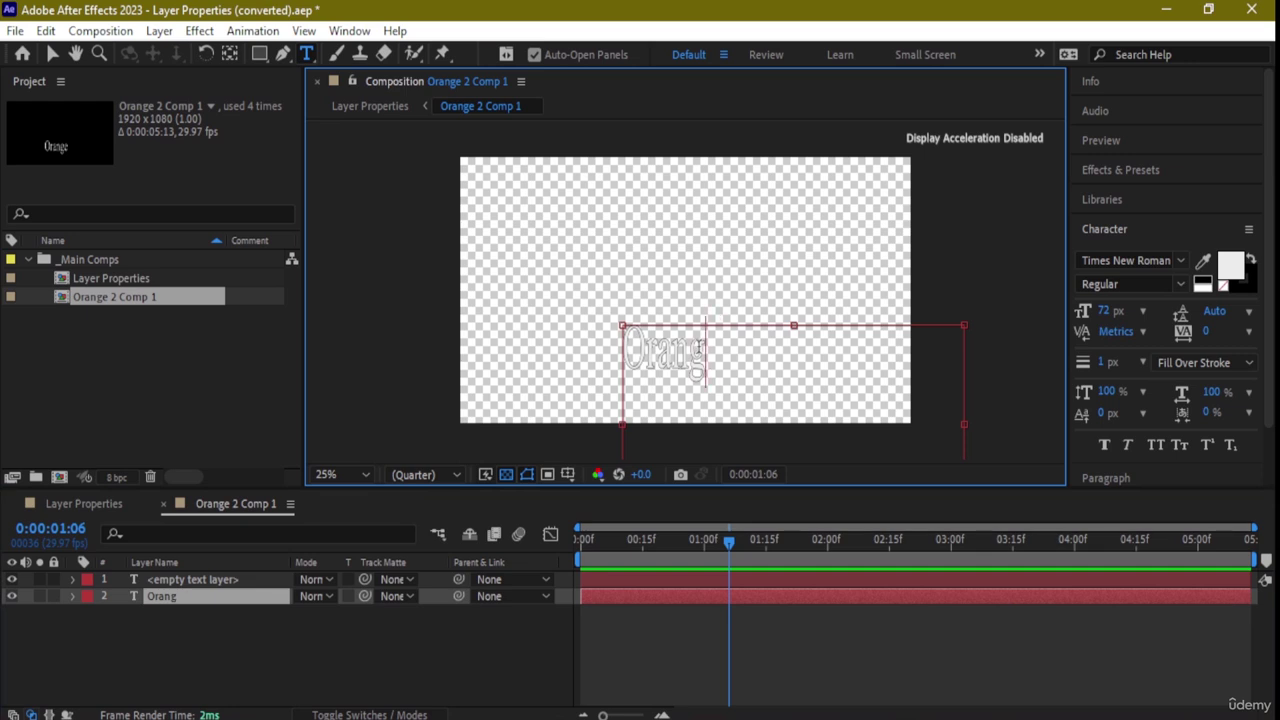
pyautogui.write('A')
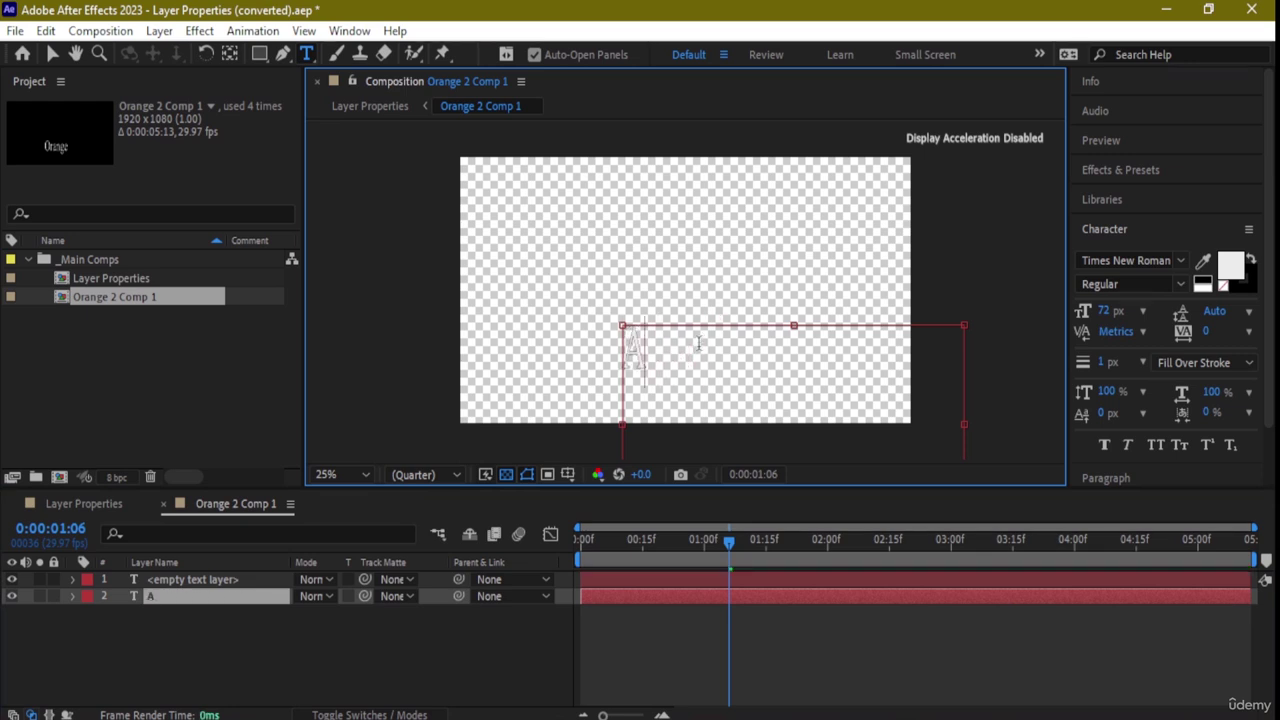
pyautogui.write('LPHA')
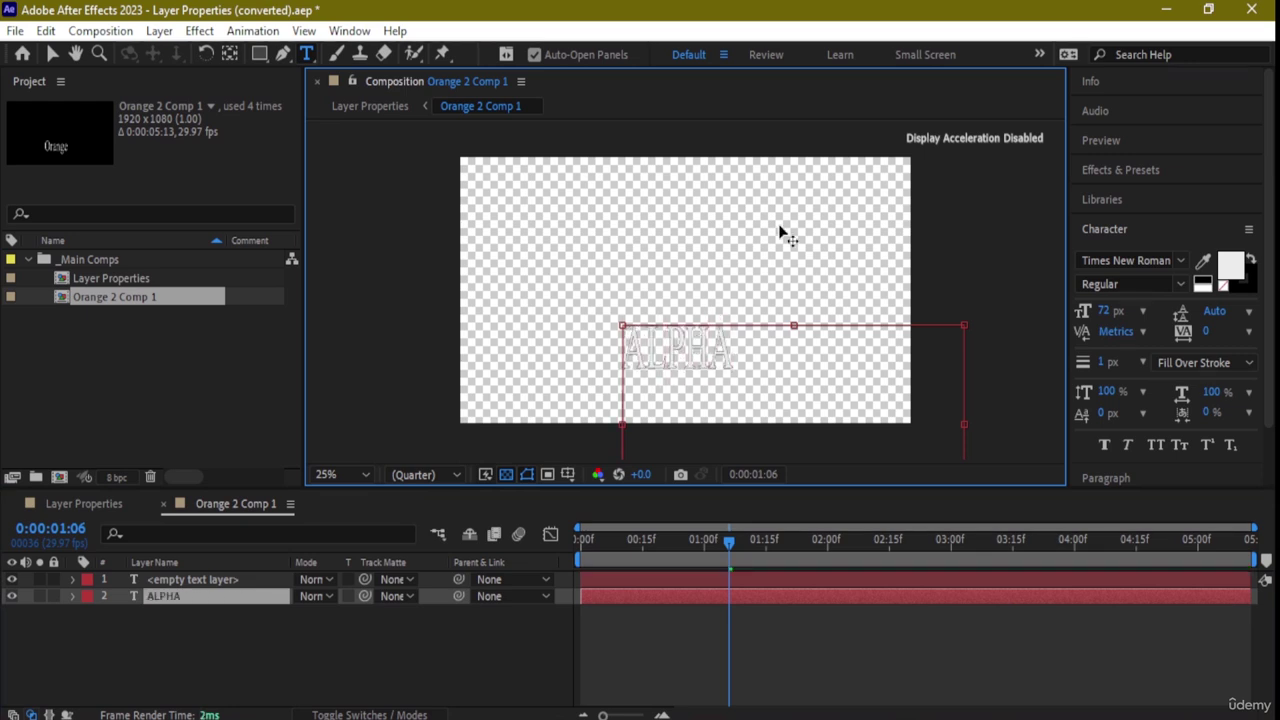
# Return to the Layer Properties composition and examine the text in all the precomposed copies up close.
pyautogui.click(108, 507)
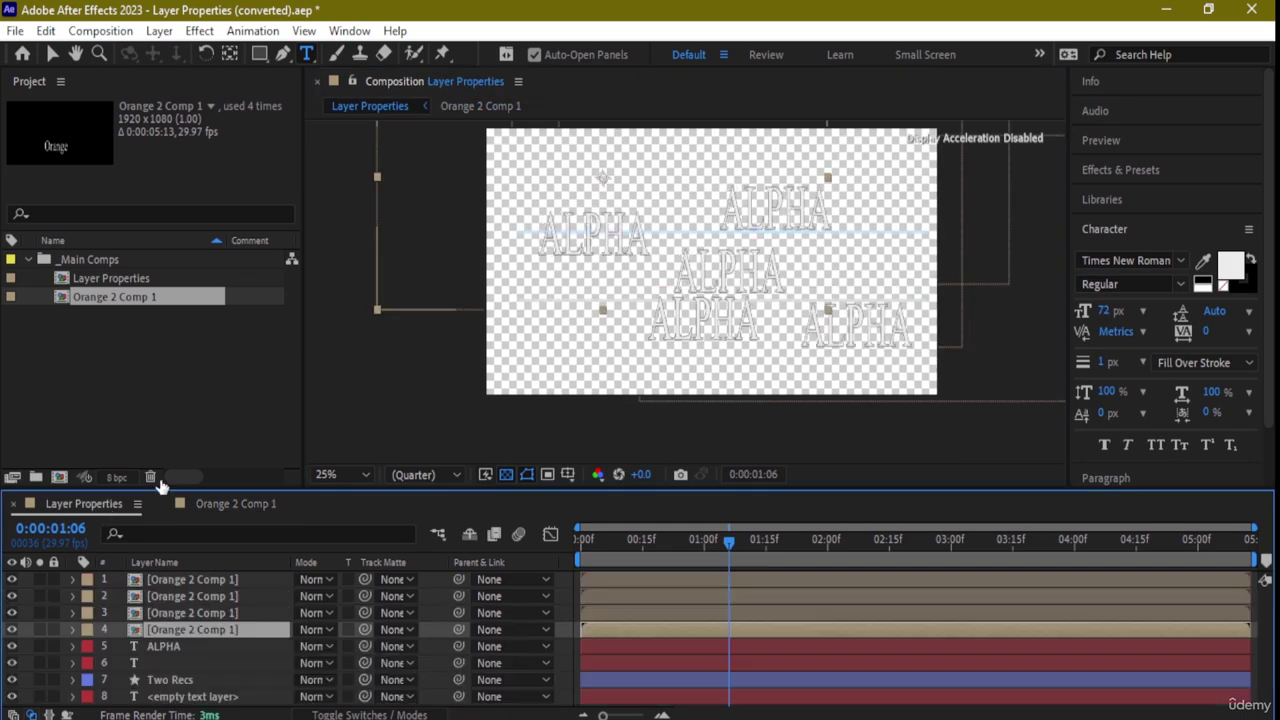
pyautogui.scroll(2, 630, 295)
pyautogui.moveTo(976, 236); pyautogui.dragTo(789, 318)
pyautogui.scroll(-2, 893, 285)
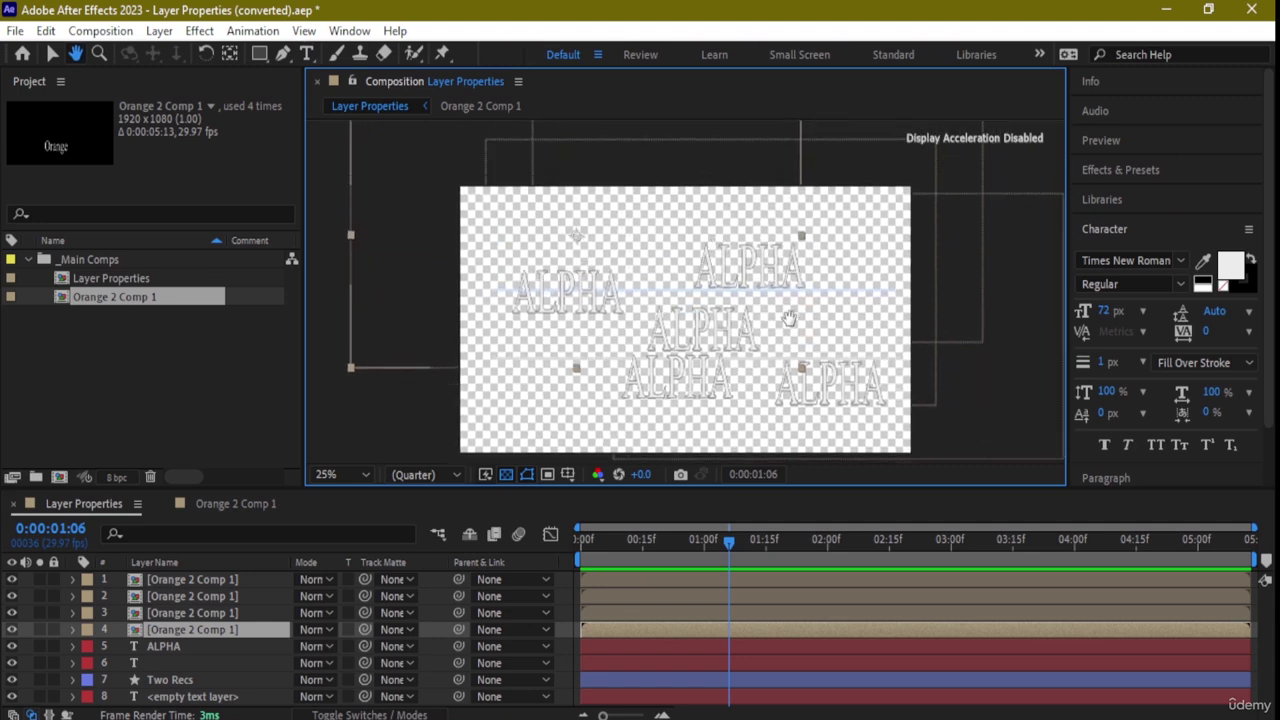
pyautogui.scroll(2, 812, 322)
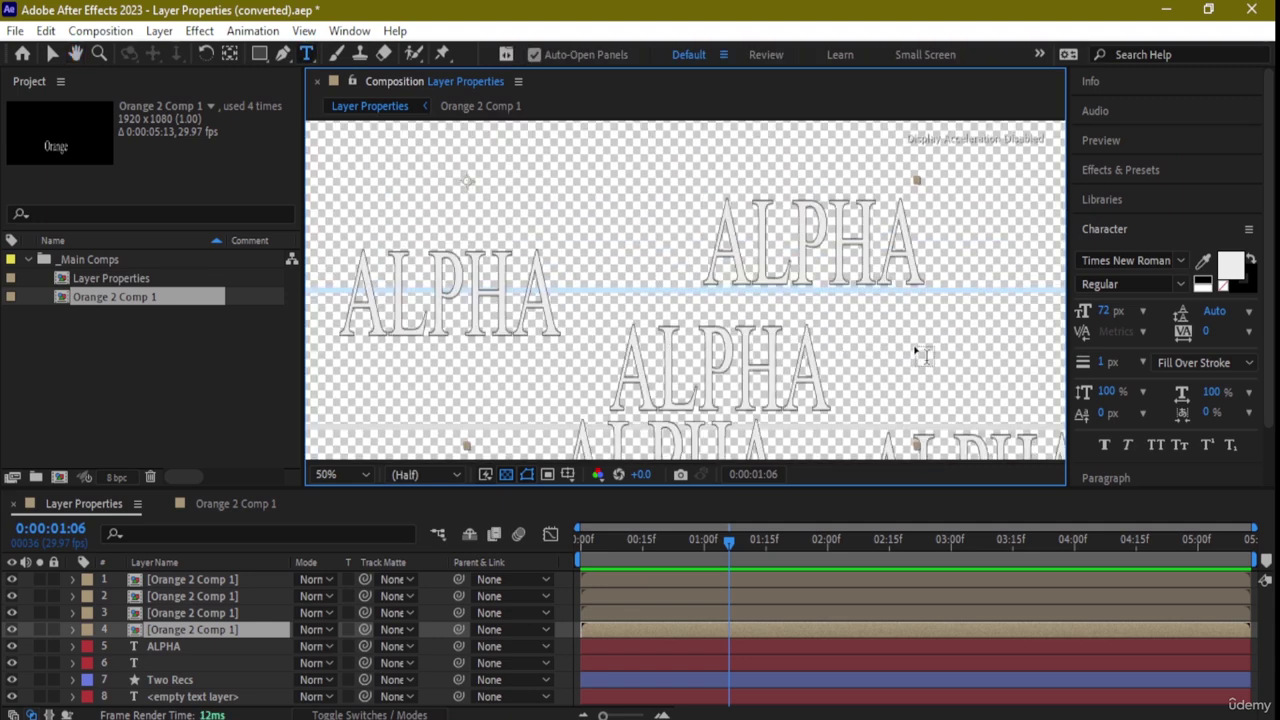
pyautogui.moveTo(917, 349); pyautogui.dragTo(968, 140)
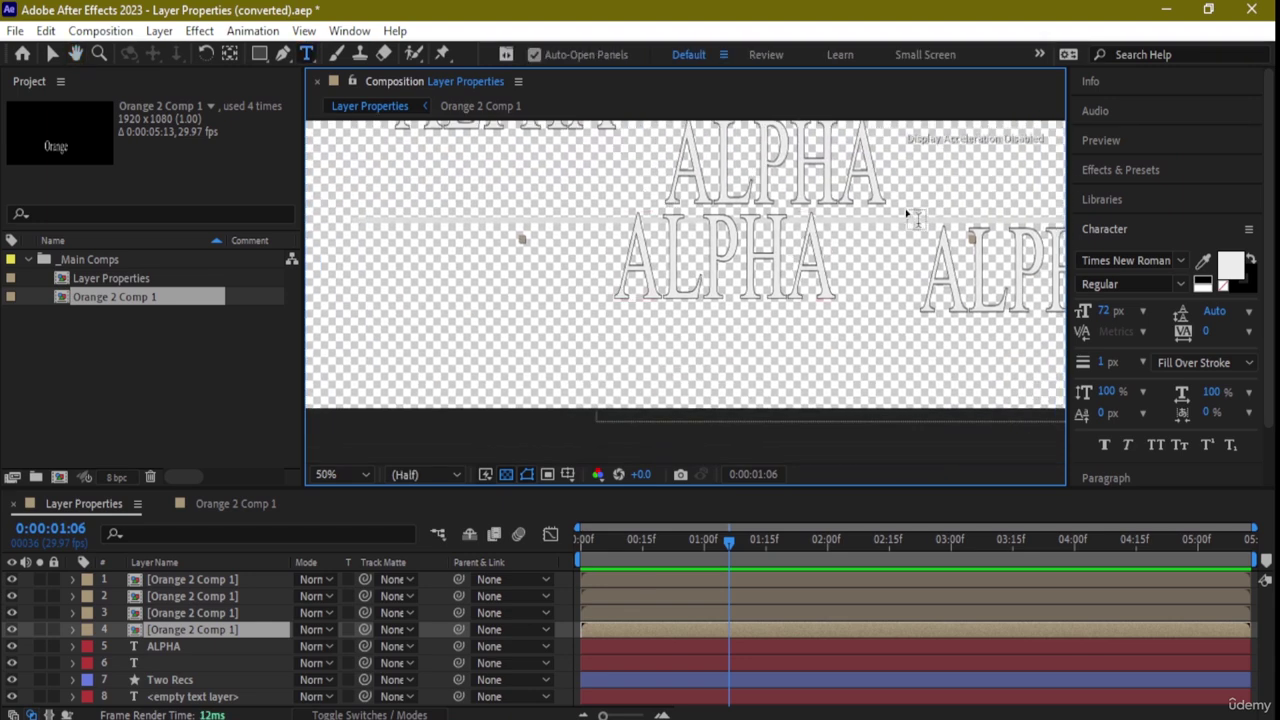
pyautogui.scroll(-2, 918, 199)
pyautogui.scroll(2, 906, 199)
pyautogui.moveTo(958, 170); pyautogui.dragTo(871, 345)
pyautogui.scroll(-2, 936, 230)
# Compare the precomposed copies in layers one and five with the standalone ALPHA text layer by selecting each.
pyautogui.click(538, 218)
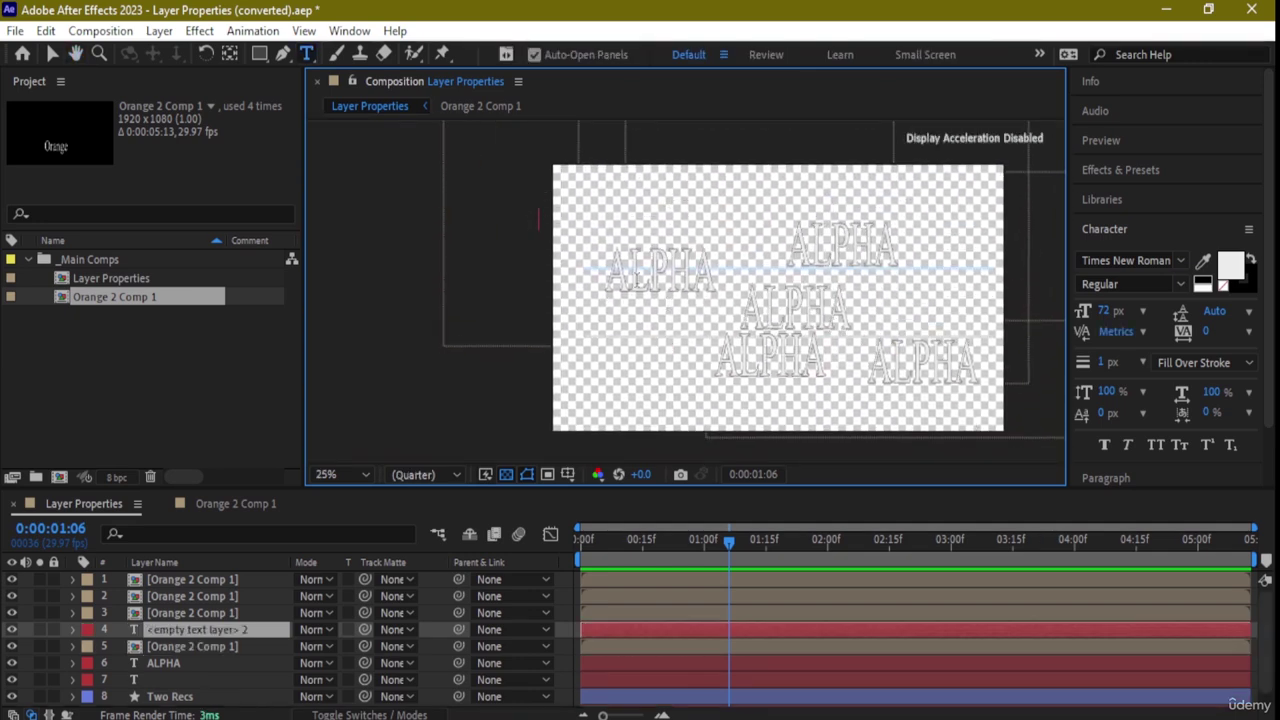
pyautogui.click(52, 56)
pyautogui.click(645, 265)
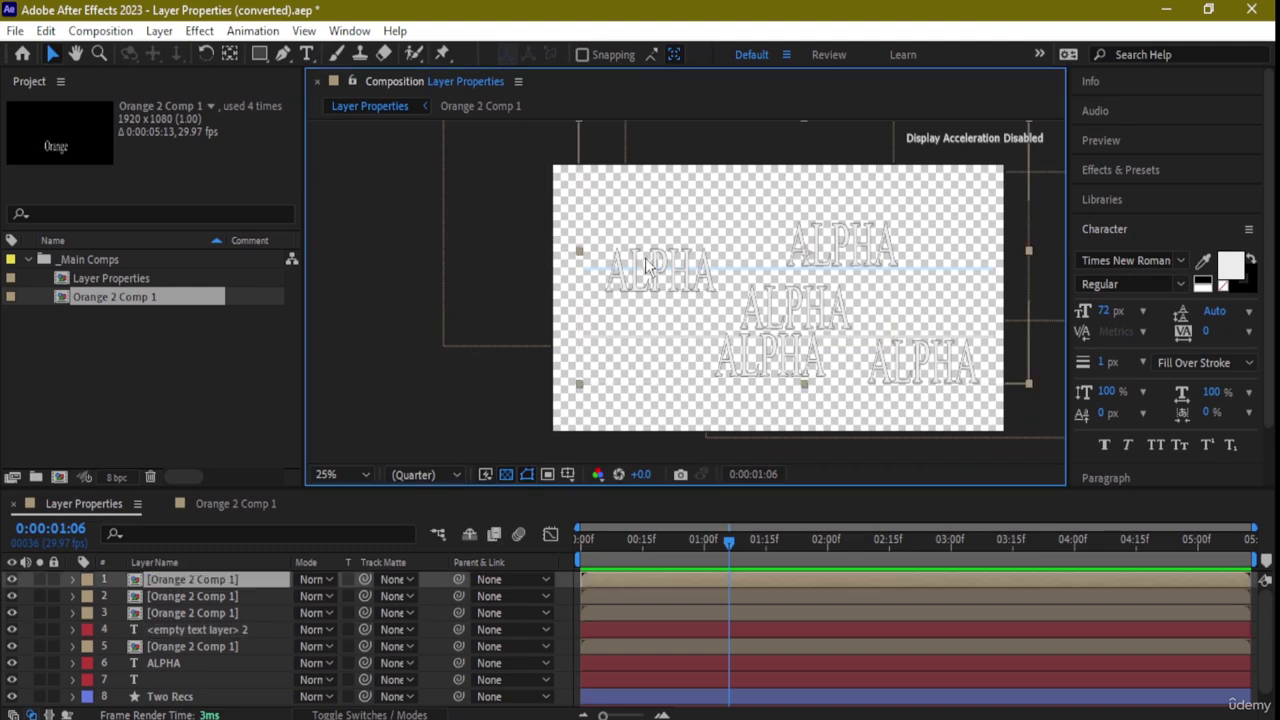
pyautogui.click(213, 648)
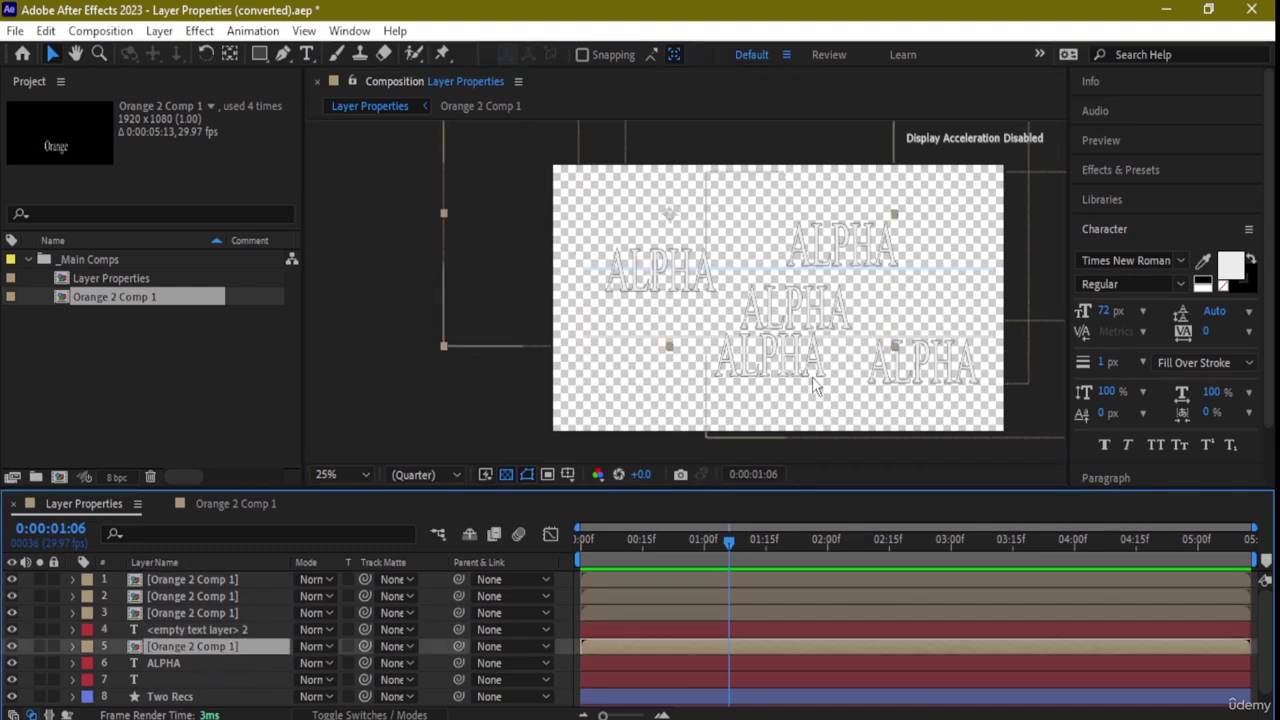
pyautogui.click(188, 663)
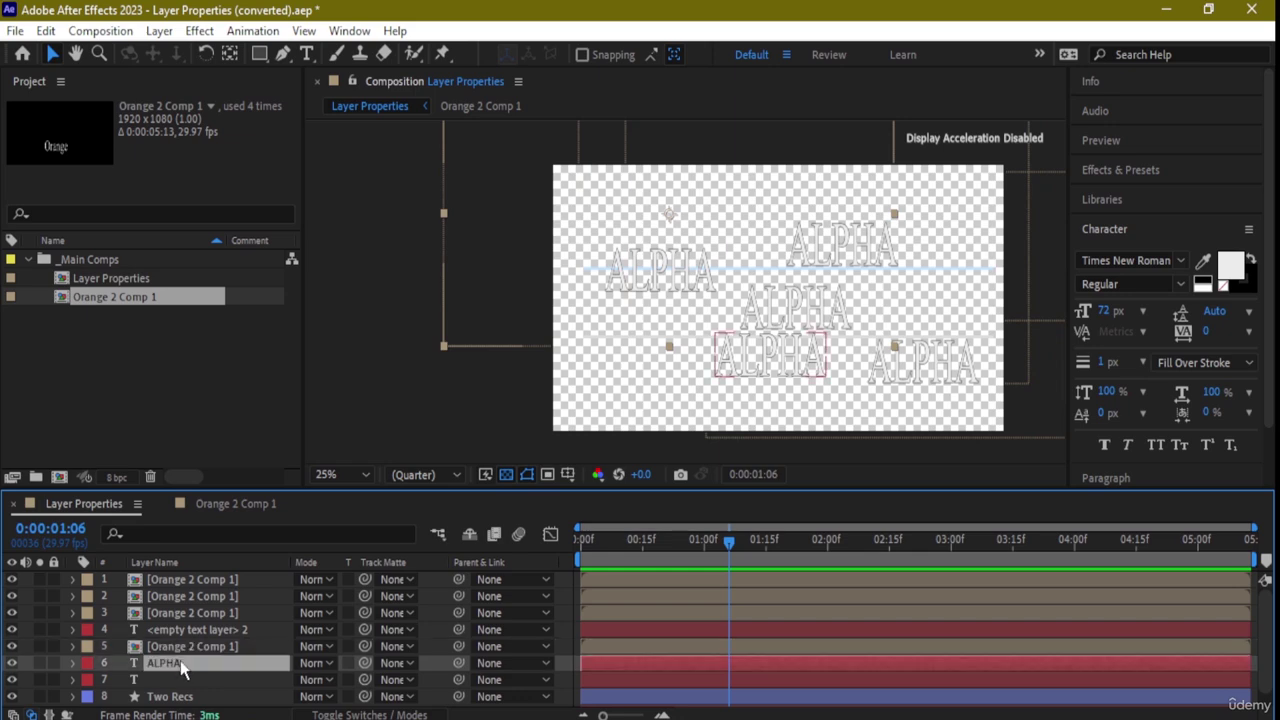
# Open Orange 2 Comp 1 from the fifth layer and set a region of interest of about 527 x 214 px closely around the ALPHA text.
pyautogui.doubleClick(220, 649)
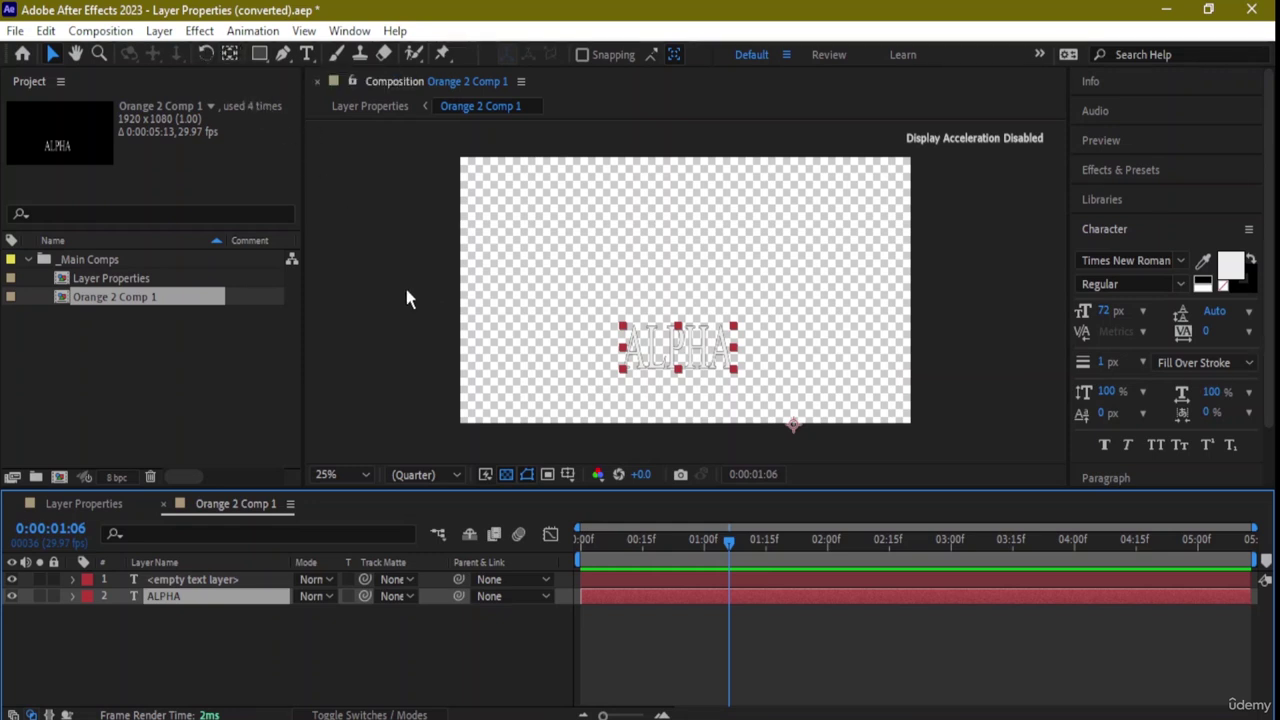
pyautogui.click(548, 479)
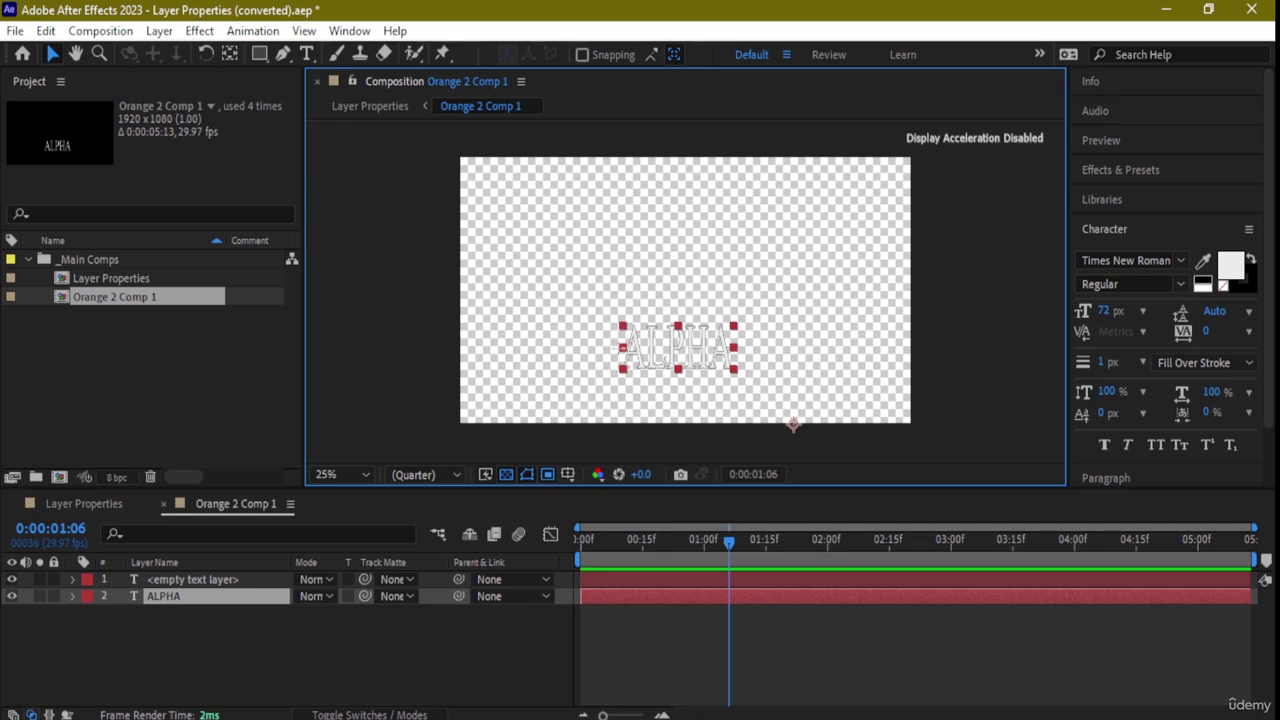
pyautogui.scroll(3, 650, 346)
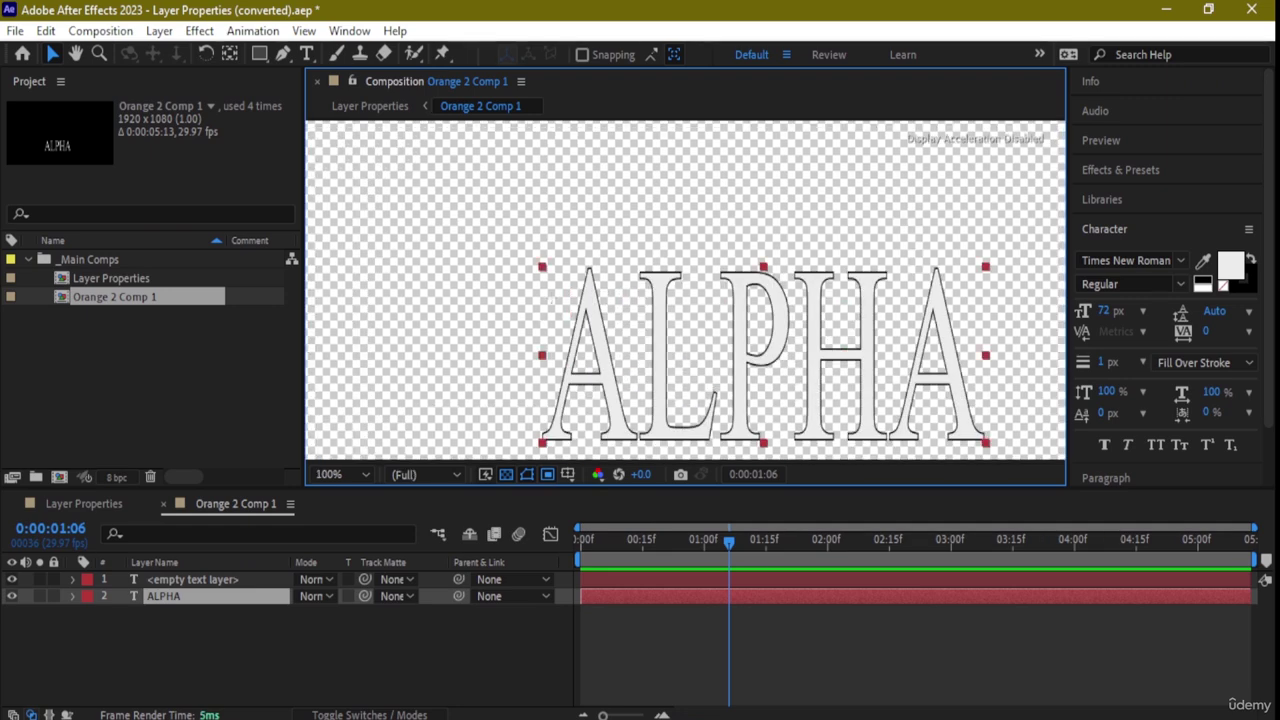
pyautogui.moveTo(511, 252); pyautogui.dragTo(1019, 403)
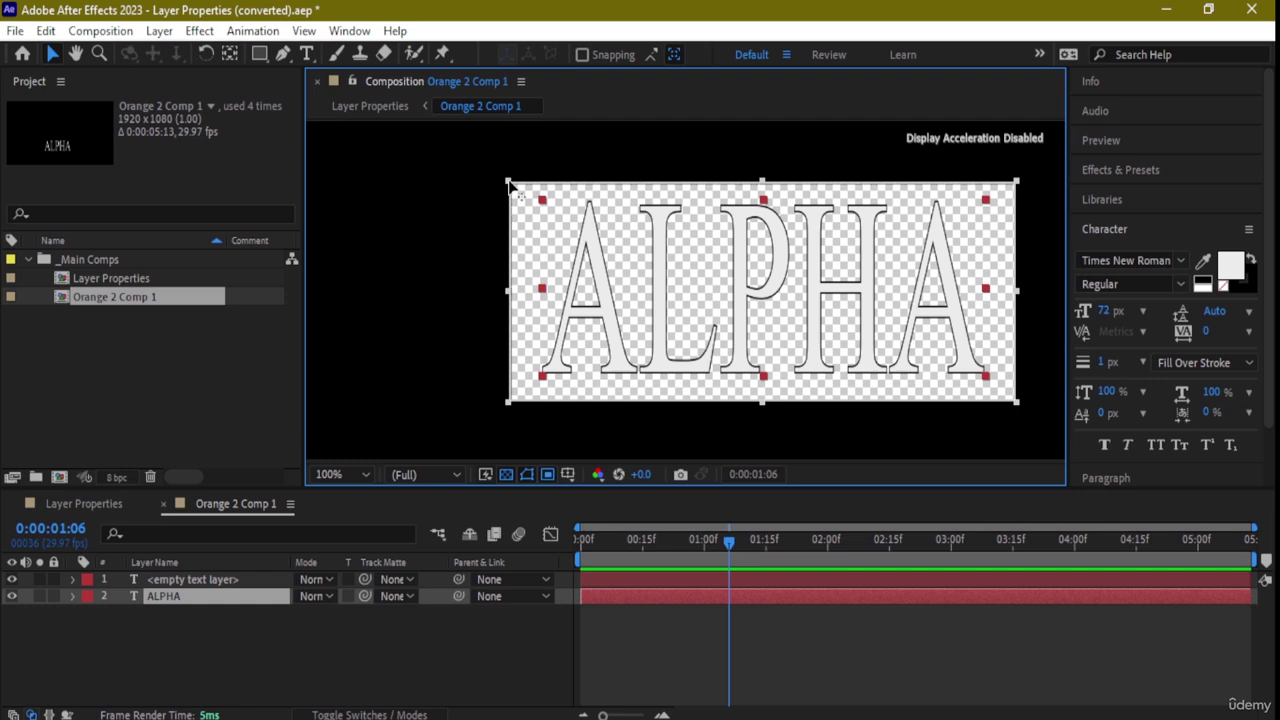
pyautogui.moveTo(510, 188); pyautogui.dragTo(518, 192)
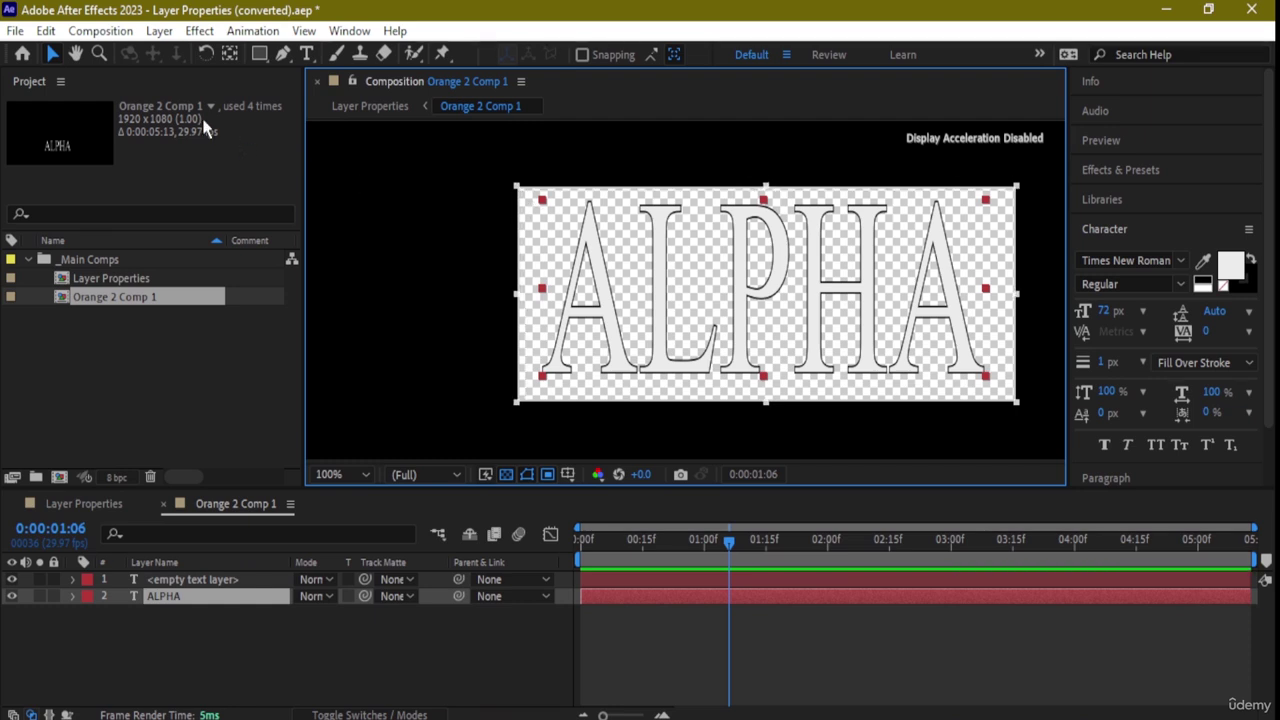
# Crop the Orange 2 Comp 1 composition to its region of interest.
pyautogui.click(164, 32)
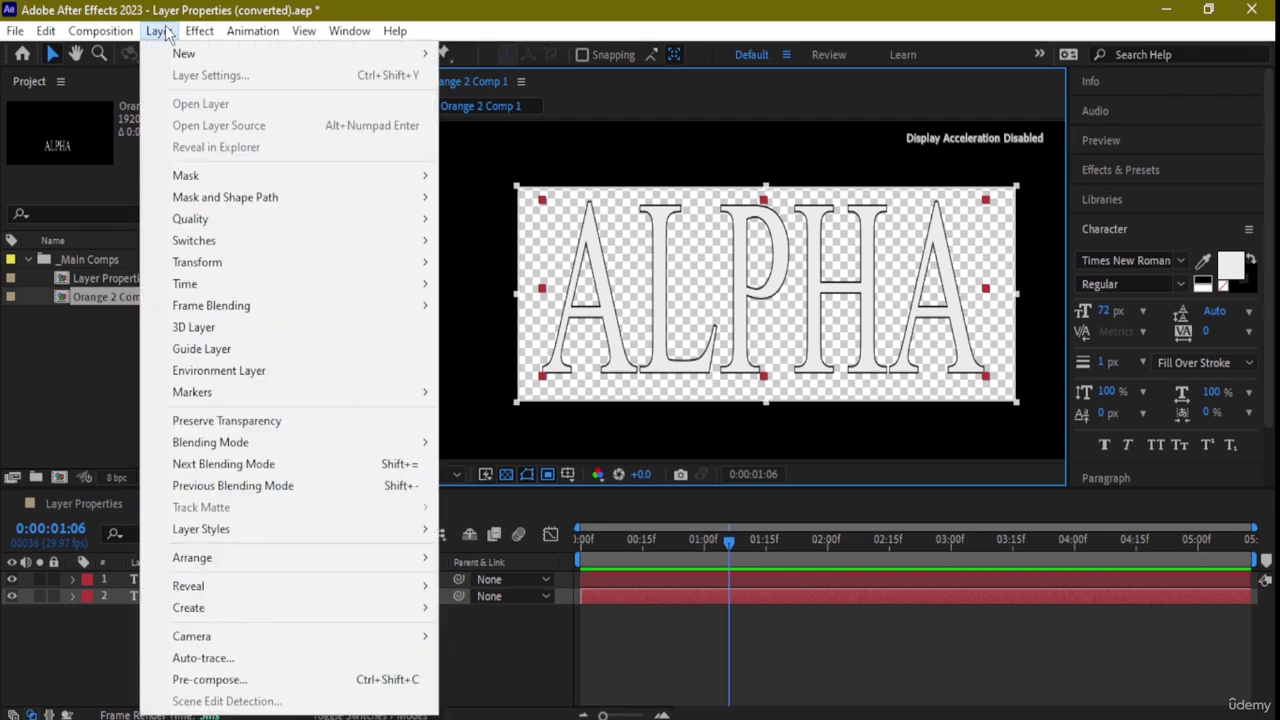
pyautogui.moveTo(248, 183)
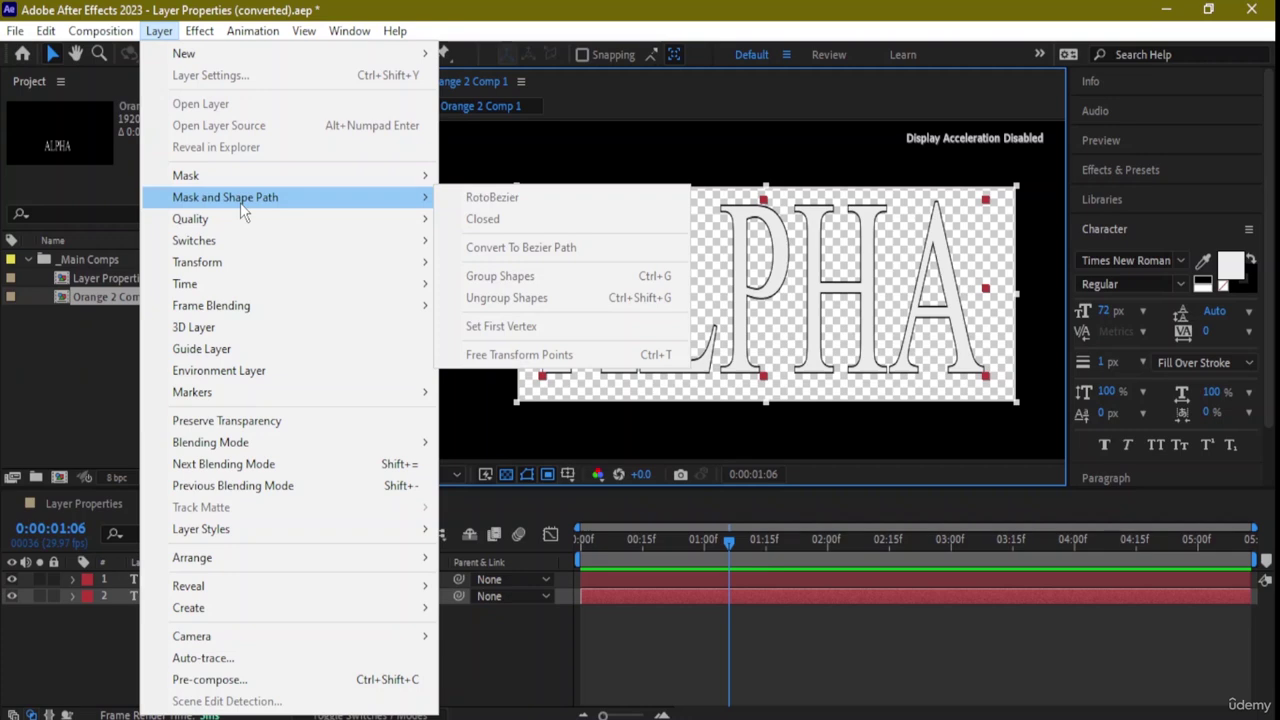
pyautogui.moveTo(108, 30)
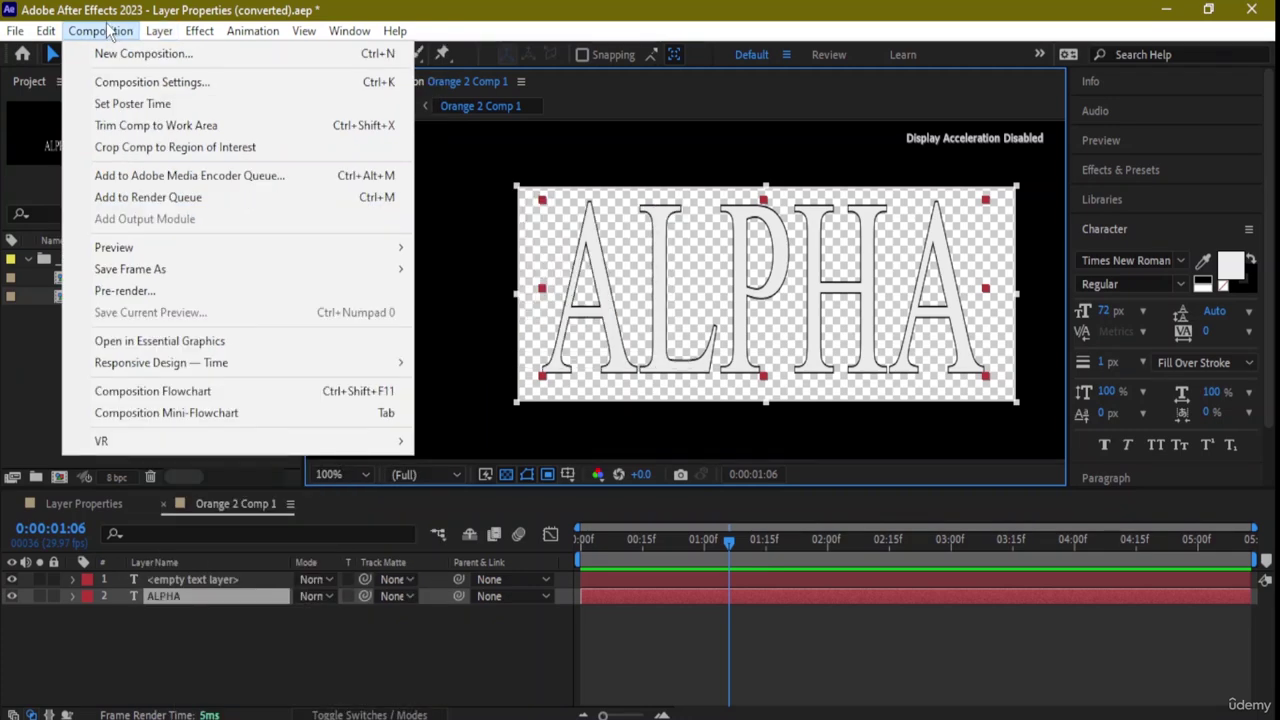
pyautogui.click(152, 150)
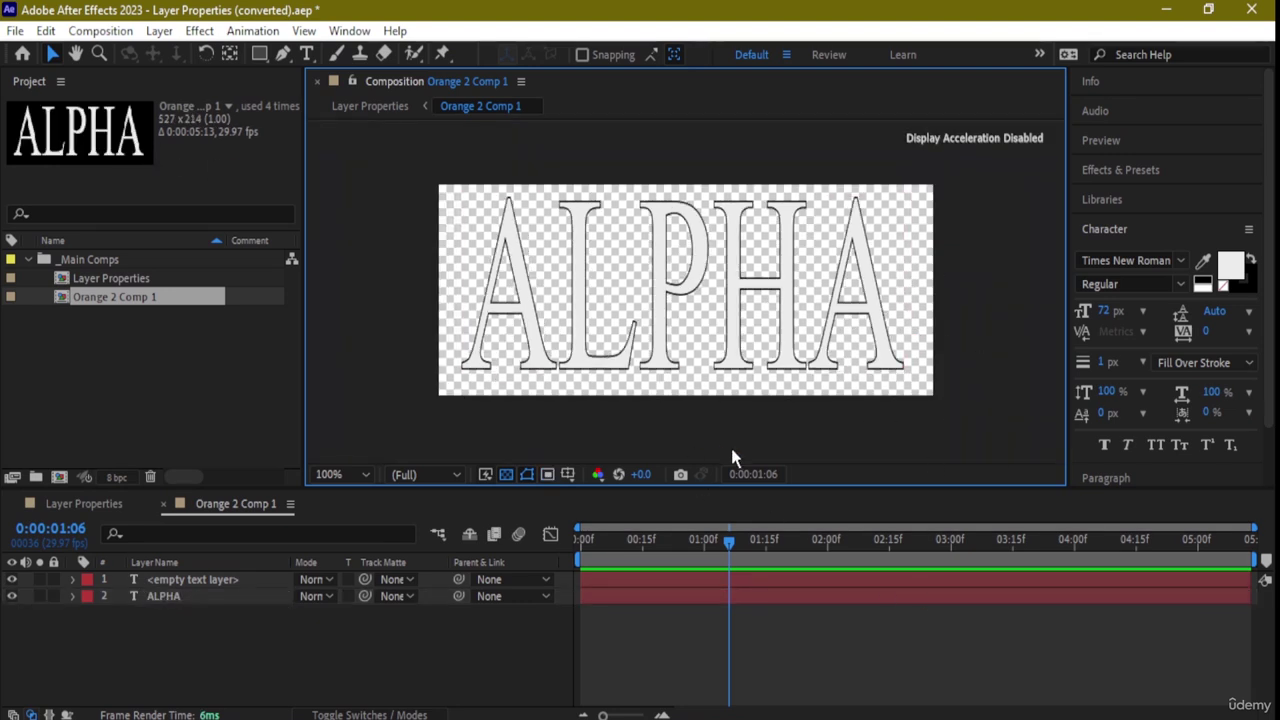
# In Layer Properties, spread three ALPHA copies along the frame's upper edge, the standalone text below the left one, and the third-layer copy near the centre.
pyautogui.click(100, 506)
pyautogui.moveTo(685, 208); pyautogui.dragTo(668, 279)
pyautogui.moveTo(805, 245)
pyautogui.mouseDown()
pyautogui.moveTo(826, 296)
pyautogui.moveTo(802, 260)
pyautogui.mouseUp()
pyautogui.moveTo(880, 190); pyautogui.dragTo(962, 204)
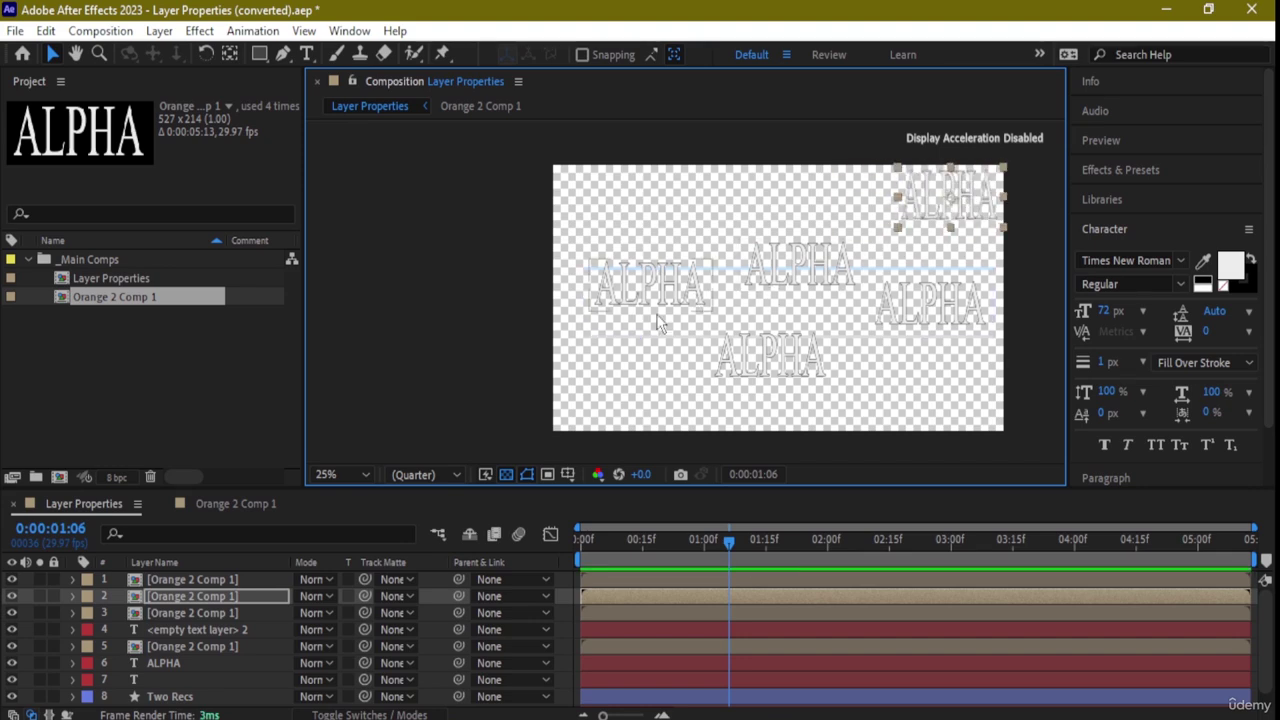
pyautogui.click(661, 266)
pyautogui.moveTo(661, 266); pyautogui.dragTo(641, 206)
pyautogui.moveTo(812, 256); pyautogui.dragTo(834, 191)
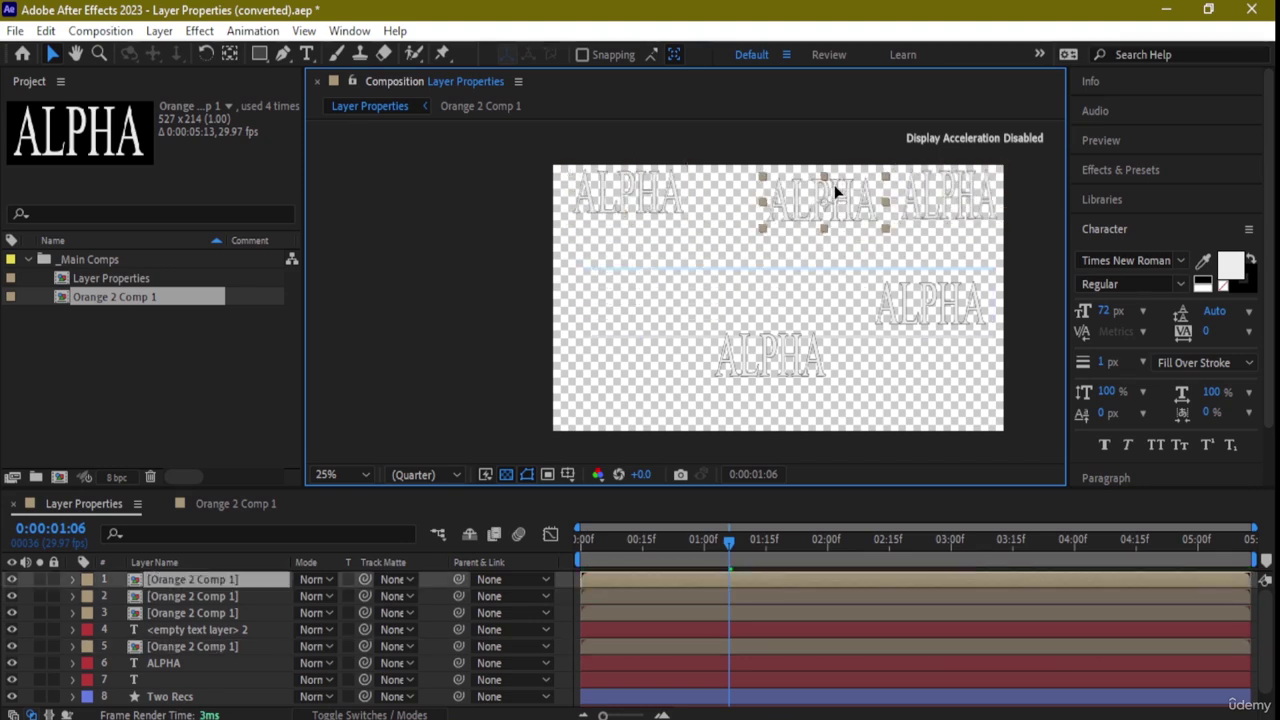
pyautogui.moveTo(770, 347); pyautogui.dragTo(645, 250)
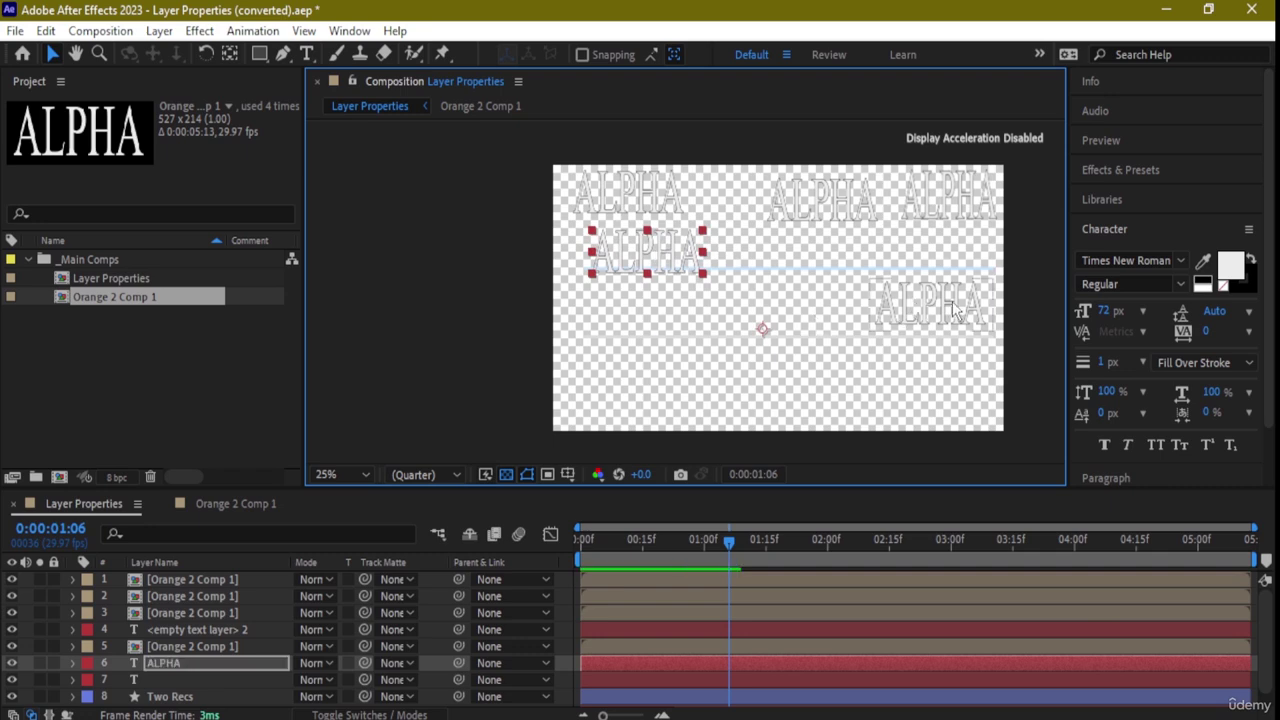
pyautogui.moveTo(952, 301); pyautogui.dragTo(776, 318)
# Inspect the third-layer copy up close, open its cropped precomp for a check, and return to the Layer Properties composition.
pyautogui.scroll(2, 858, 310)
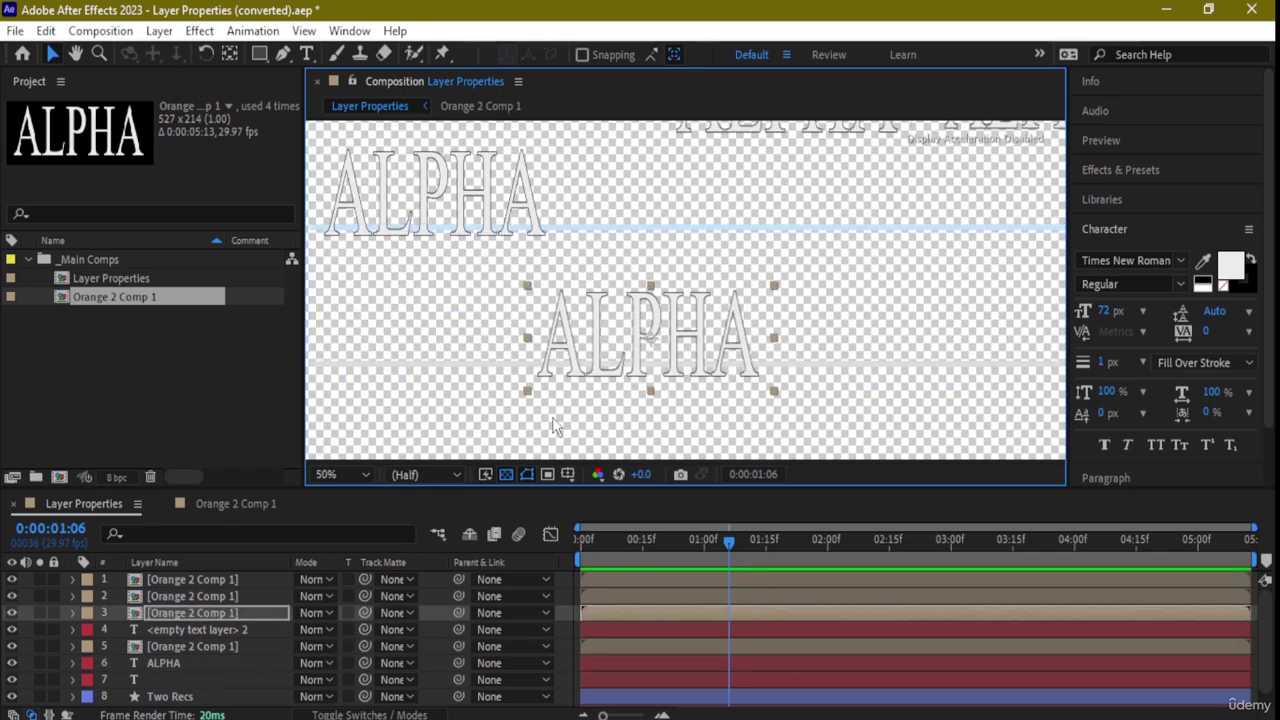
pyautogui.doubleClick(610, 368)
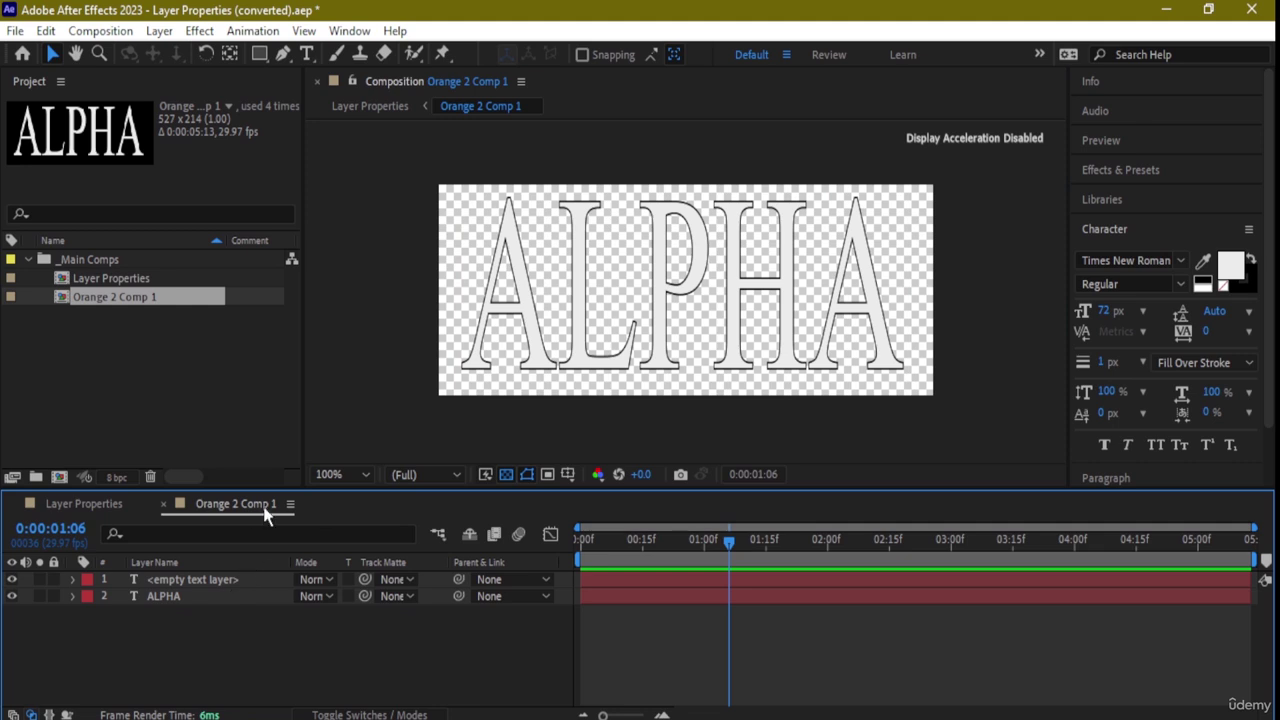
pyautogui.click(86, 505)
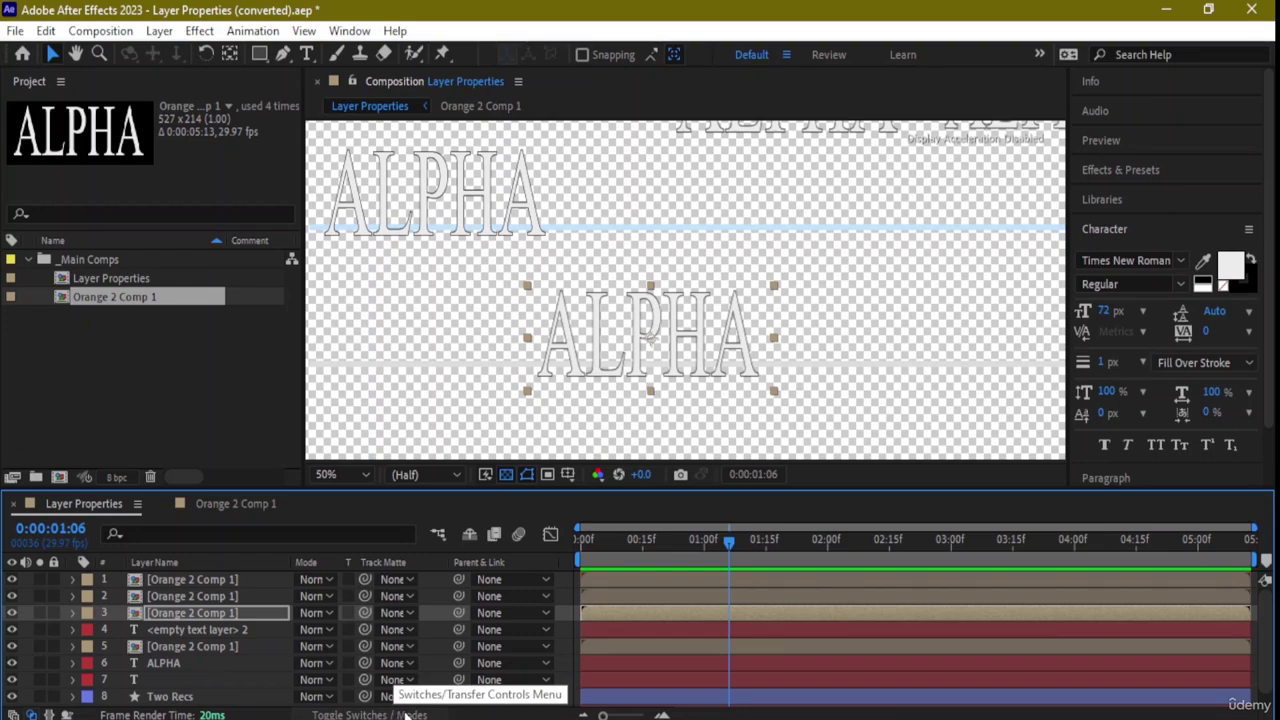
# Show the layer switches, enable Collapse Transformations on the third-layer copy, and enlarge it beyond the frame, comparing its edges with the switch off and on.
pyautogui.click(402, 715)
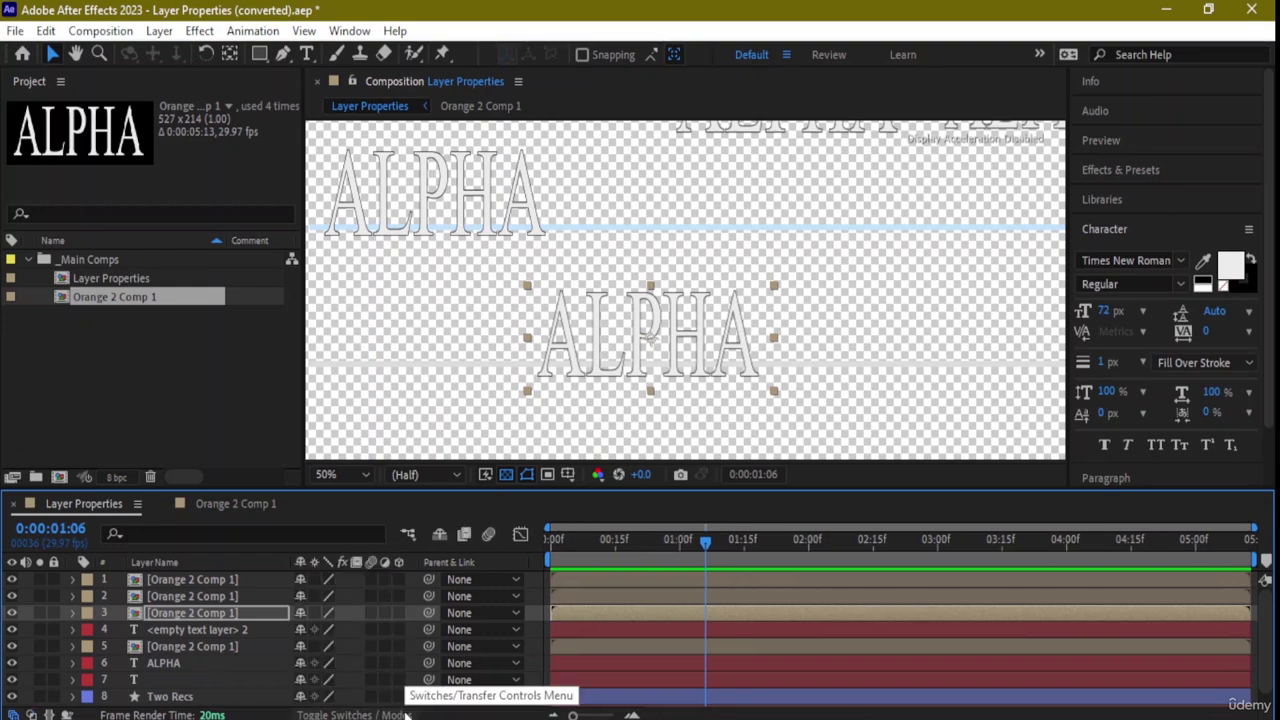
pyautogui.click(314, 612)
pyautogui.moveTo(762, 383); pyautogui.dragTo(1275, 693)
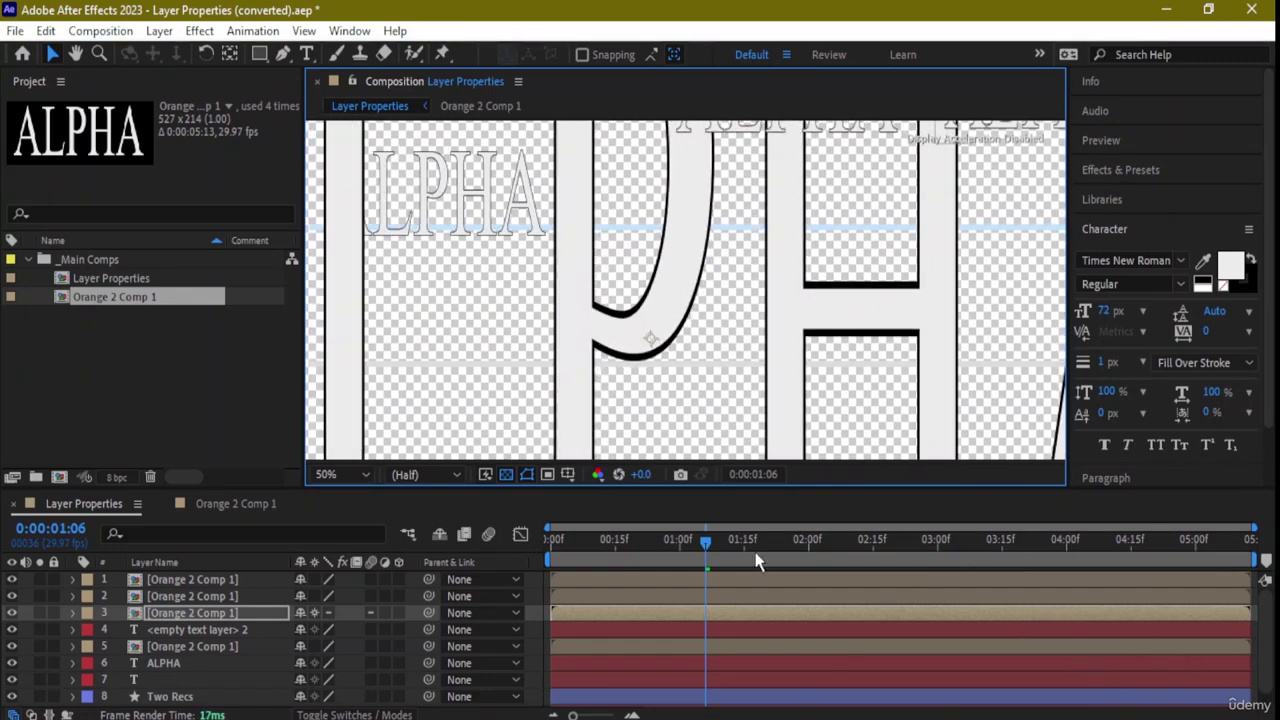
pyautogui.click(316, 614)
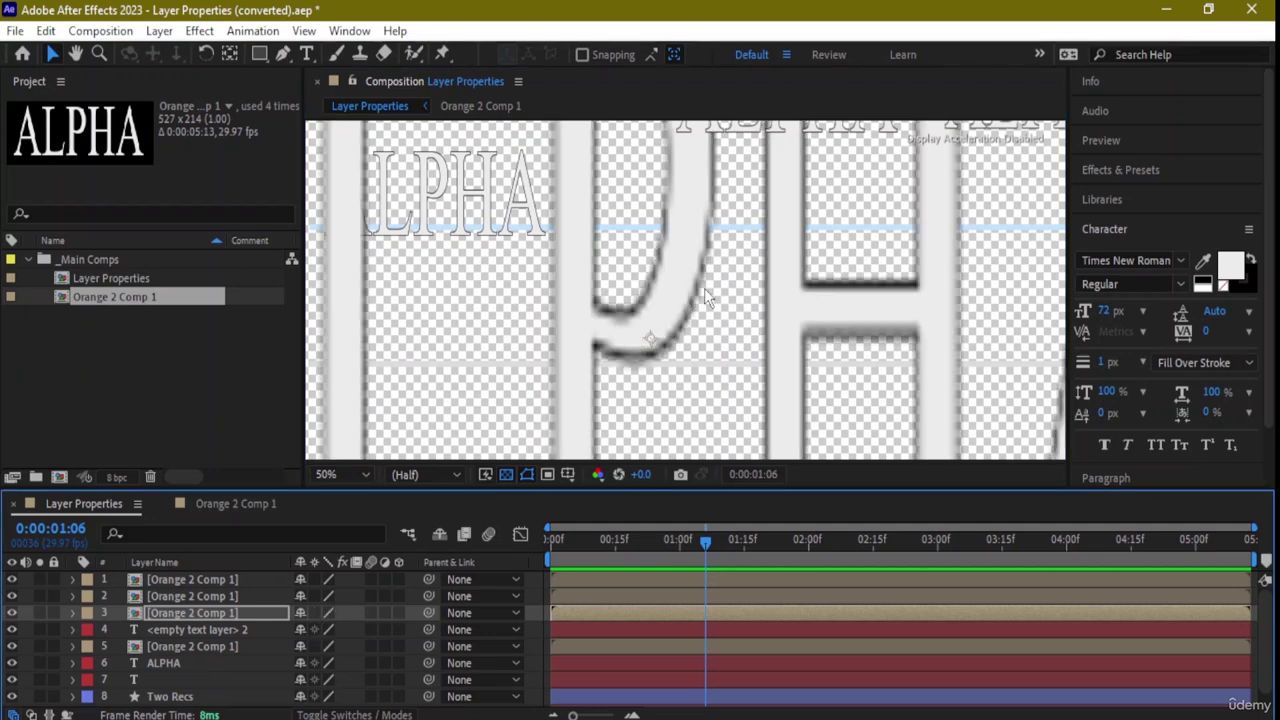
pyautogui.click(312, 612)
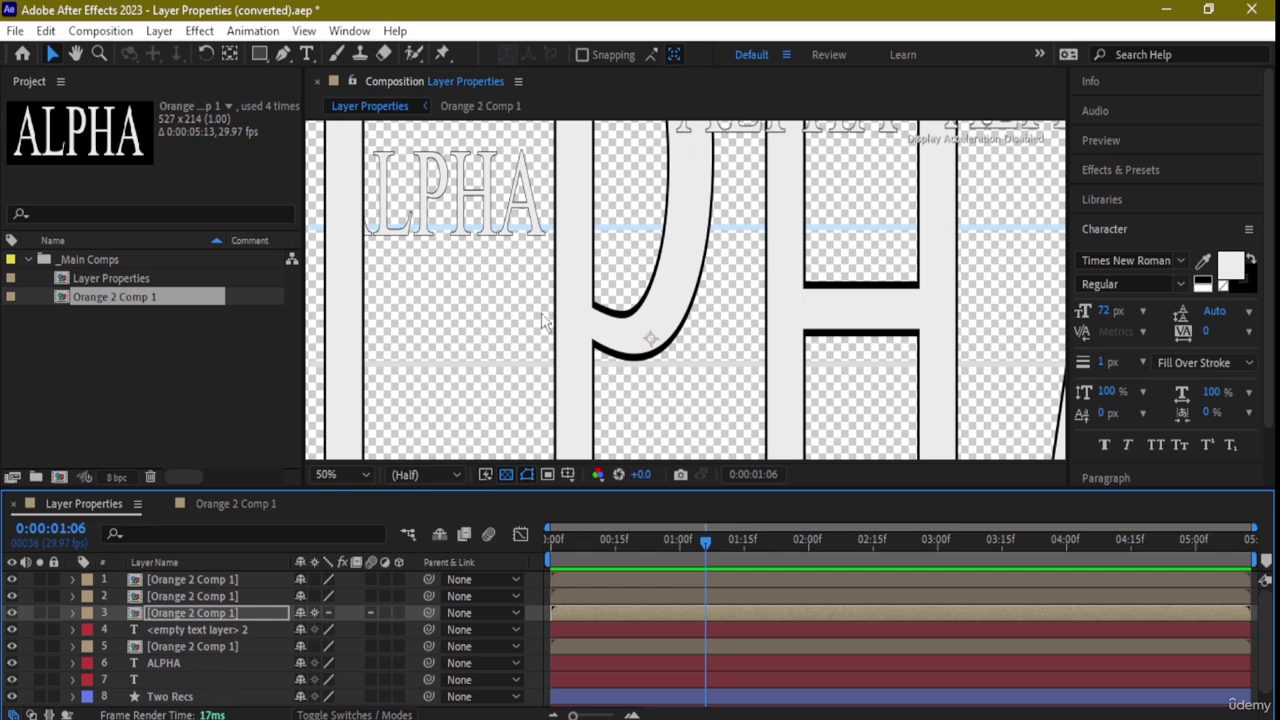
# Scale the third-layer copy to many times the frame size and examine its letter edges up close.
pyautogui.scroll(-2, 558, 310)
pyautogui.scroll(1, 558, 309)
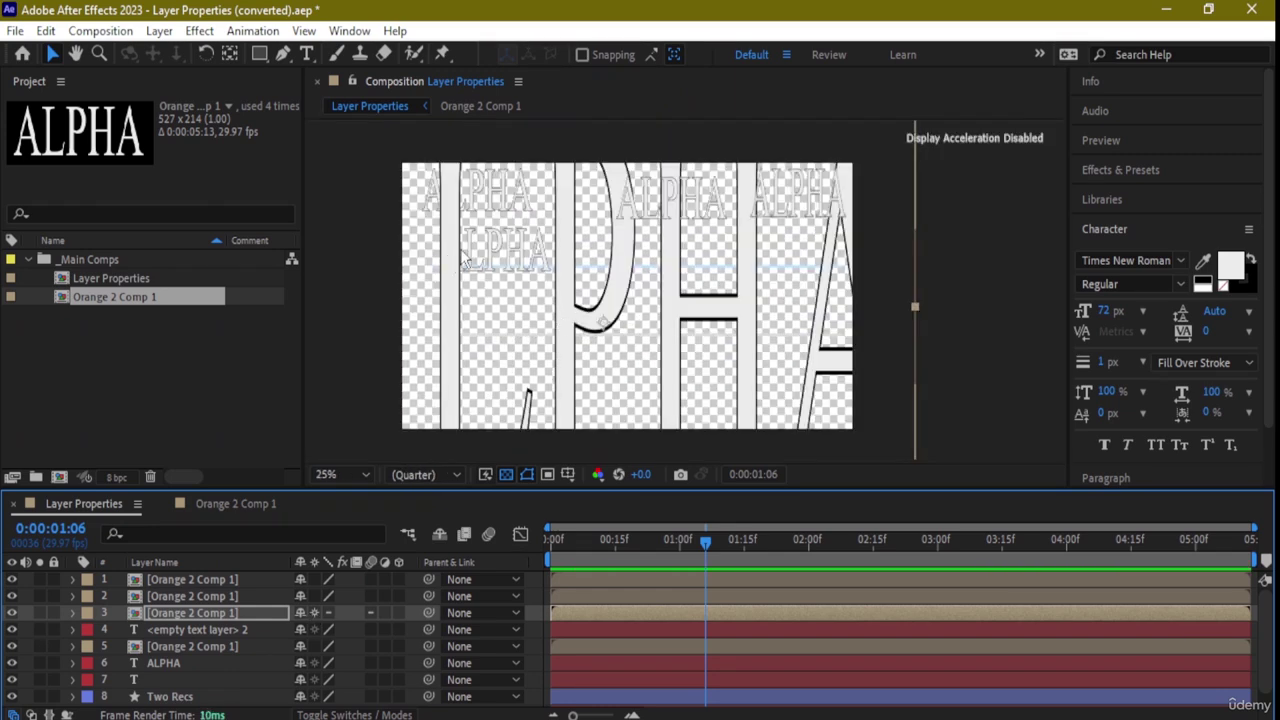
pyautogui.scroll(-1, 462, 249)
pyautogui.moveTo(370, 187); pyautogui.dragTo(401, 213)
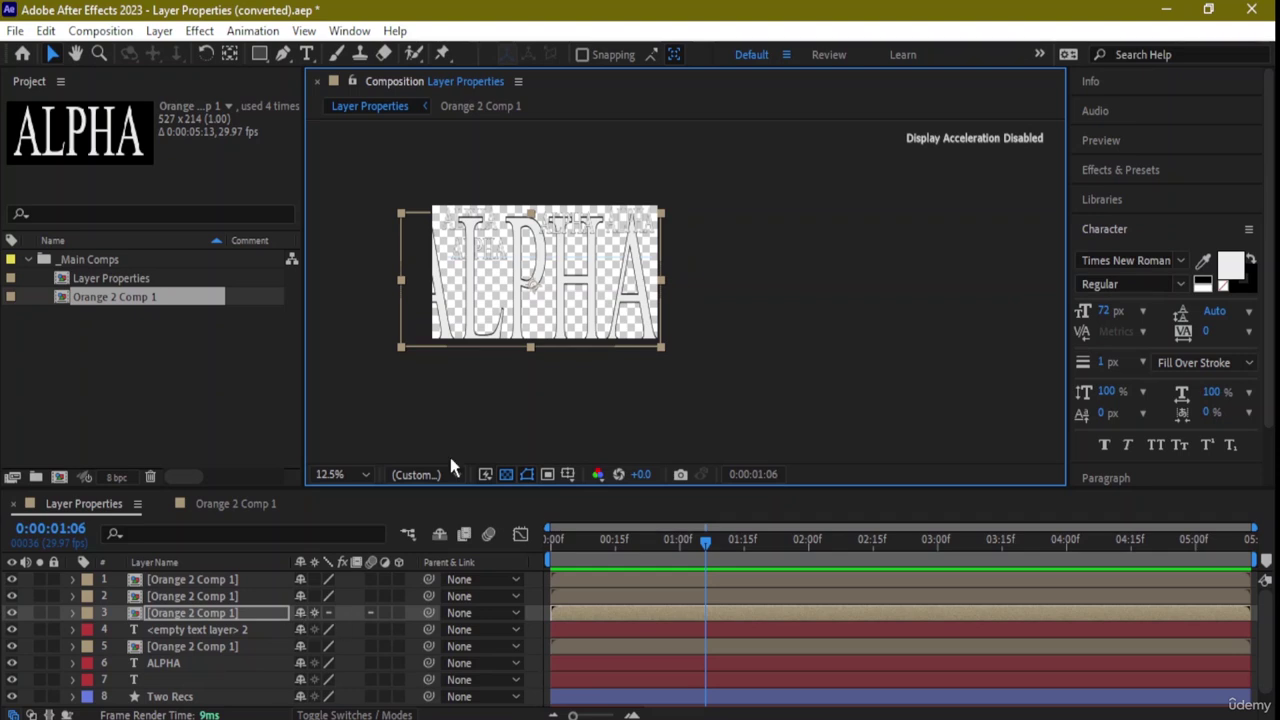
pyautogui.scroll(-2, 662, 358)
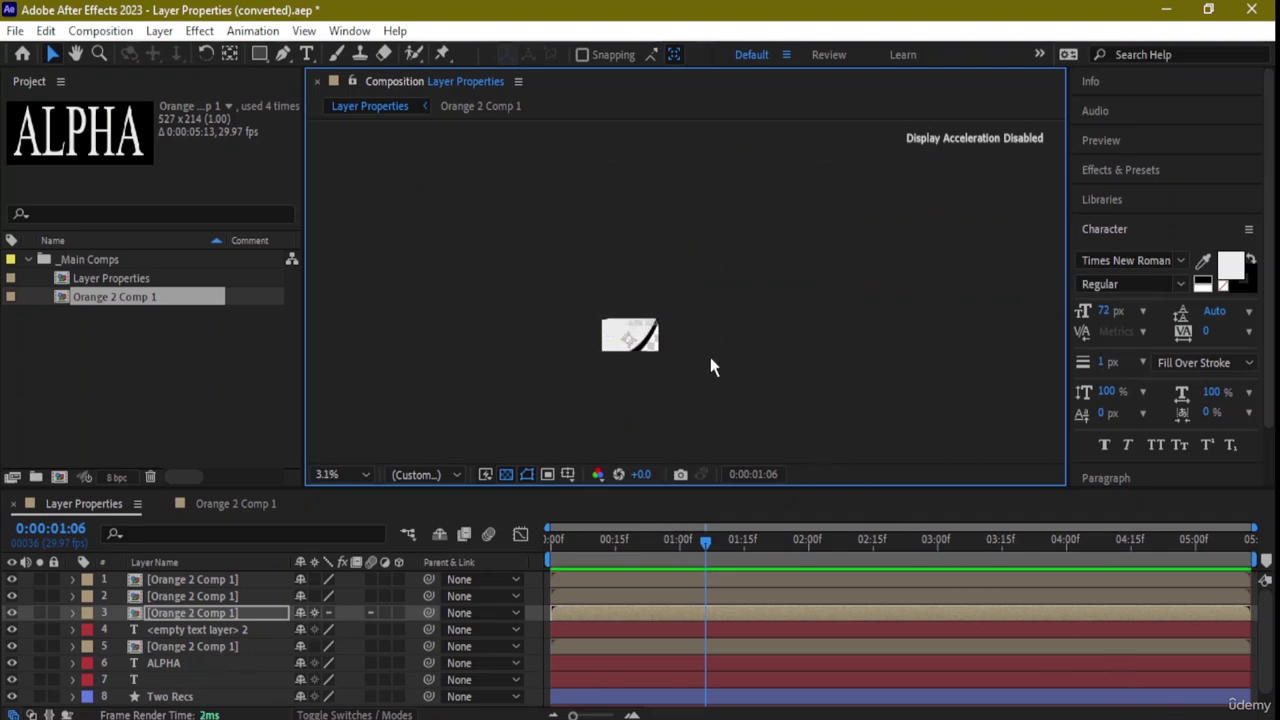
pyautogui.scroll(2, 710, 357)
pyautogui.scroll(2, 391, 301)
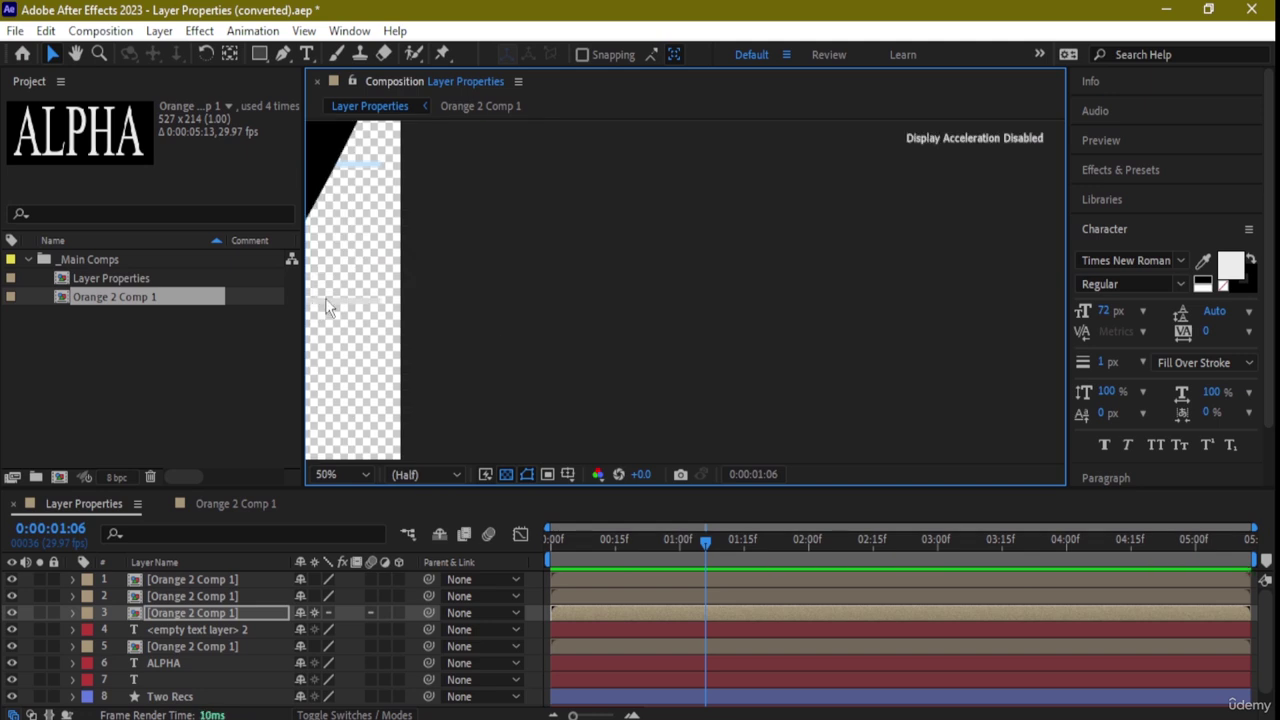
pyautogui.press('space')
pyautogui.moveTo(342, 350); pyautogui.dragTo(586, 311)
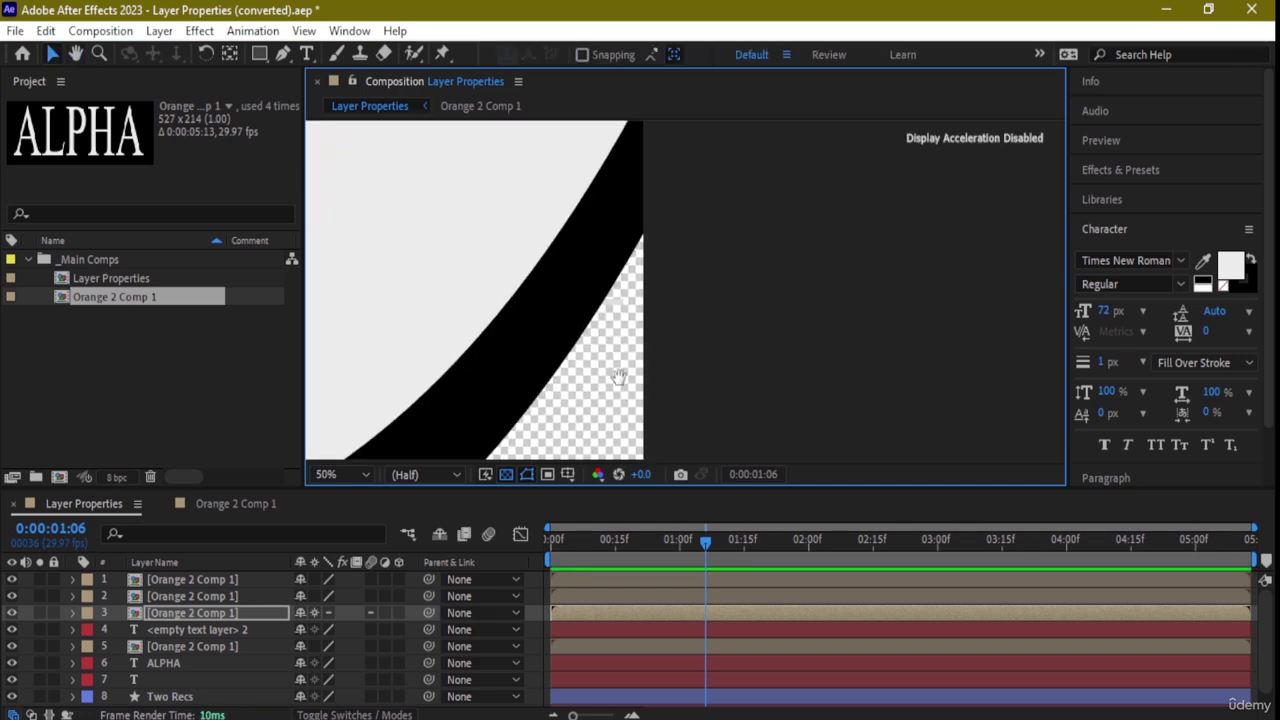
pyautogui.moveTo(680, 336); pyautogui.dragTo(868, 207)
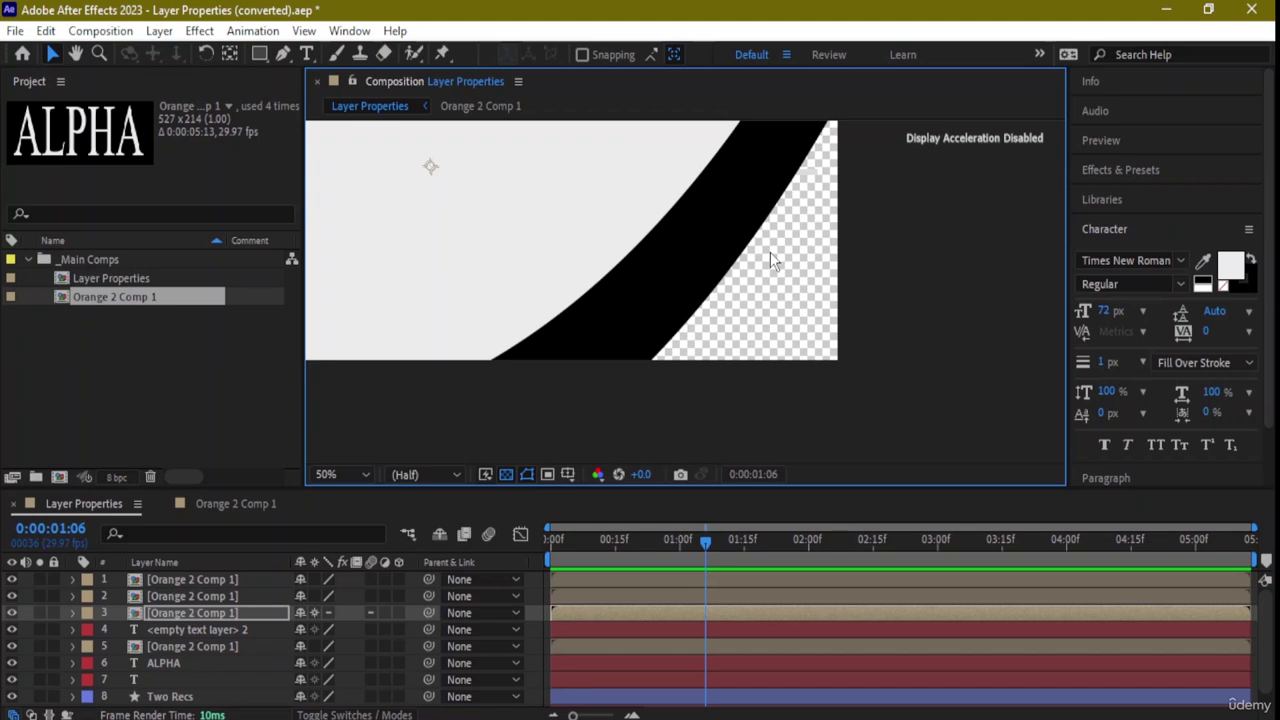
pyautogui.scroll(-8, 770, 260)
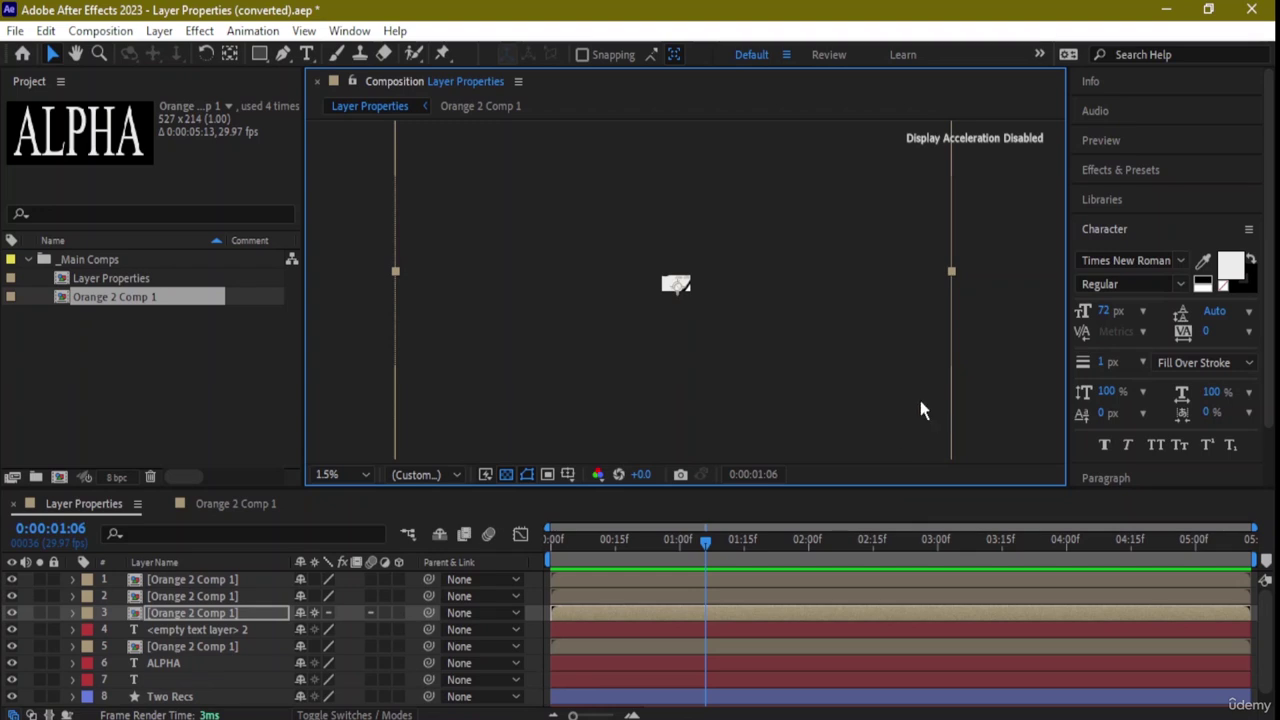
# Scale the third-layer copy down until it is only slightly larger than the other ALPHA texts, and deselect it.
pyautogui.moveTo(836, 500); pyautogui.dragTo(843, 586)
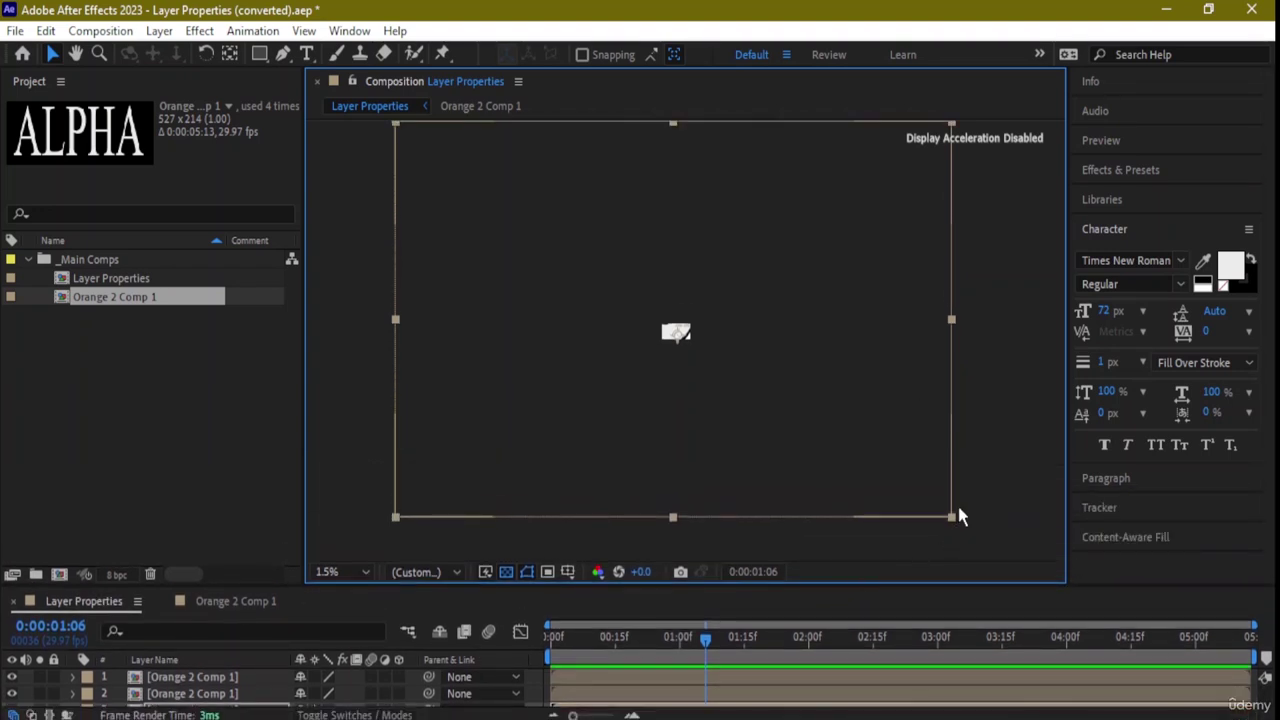
pyautogui.moveTo(952, 522); pyautogui.dragTo(692, 340)
pyautogui.scroll(2, 692, 340)
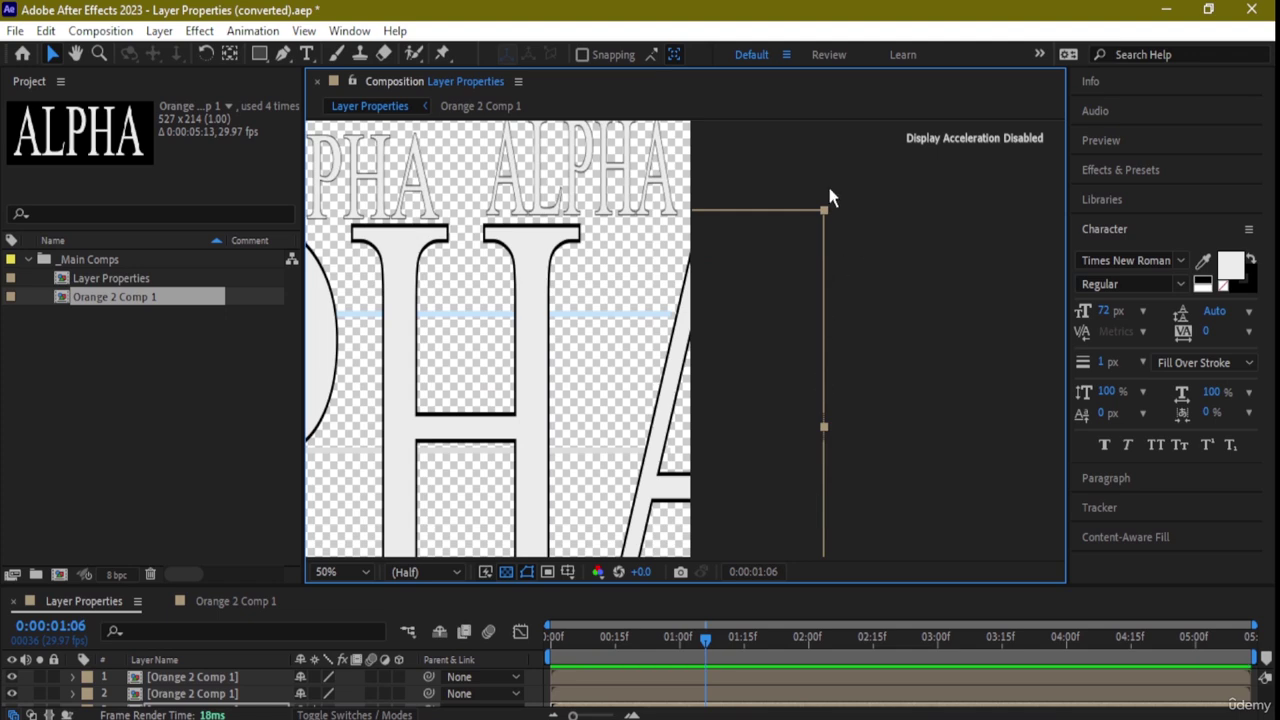
pyautogui.moveTo(824, 212); pyautogui.dragTo(880, 415)
pyautogui.press('space')
pyautogui.moveTo(777, 441); pyautogui.dragTo(815, 390)
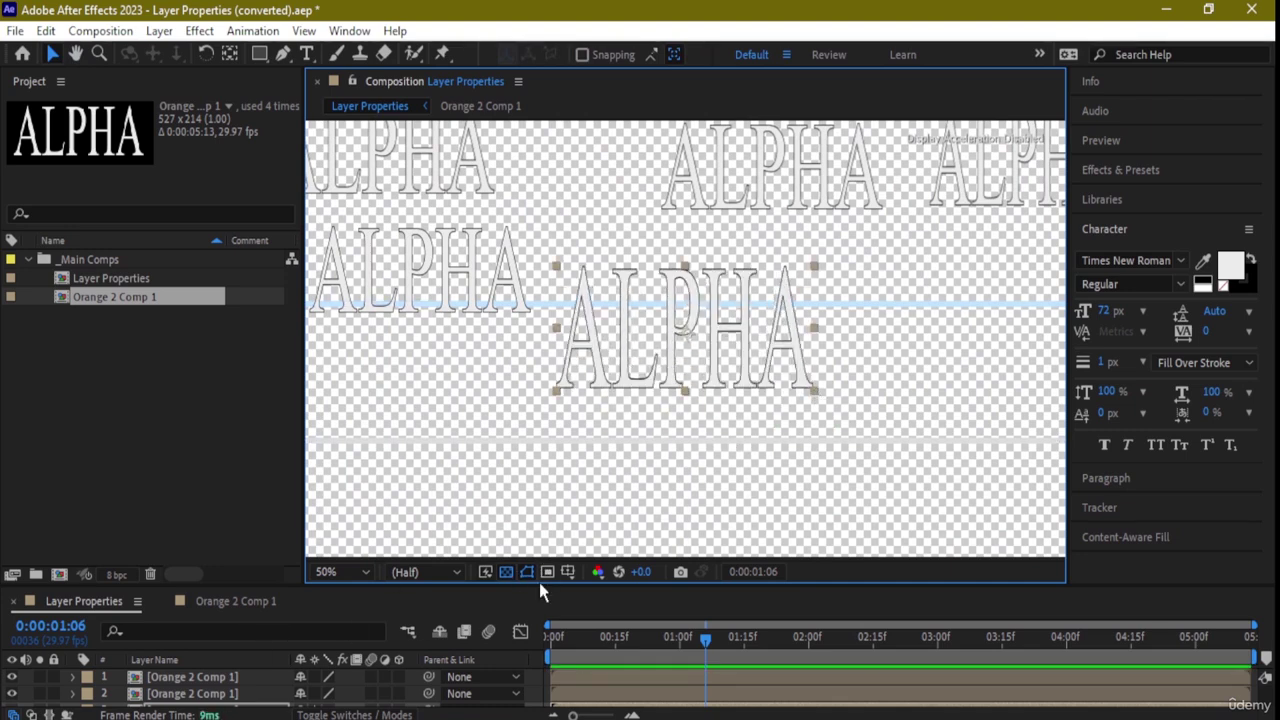
pyautogui.moveTo(566, 587); pyautogui.dragTo(575, 478)
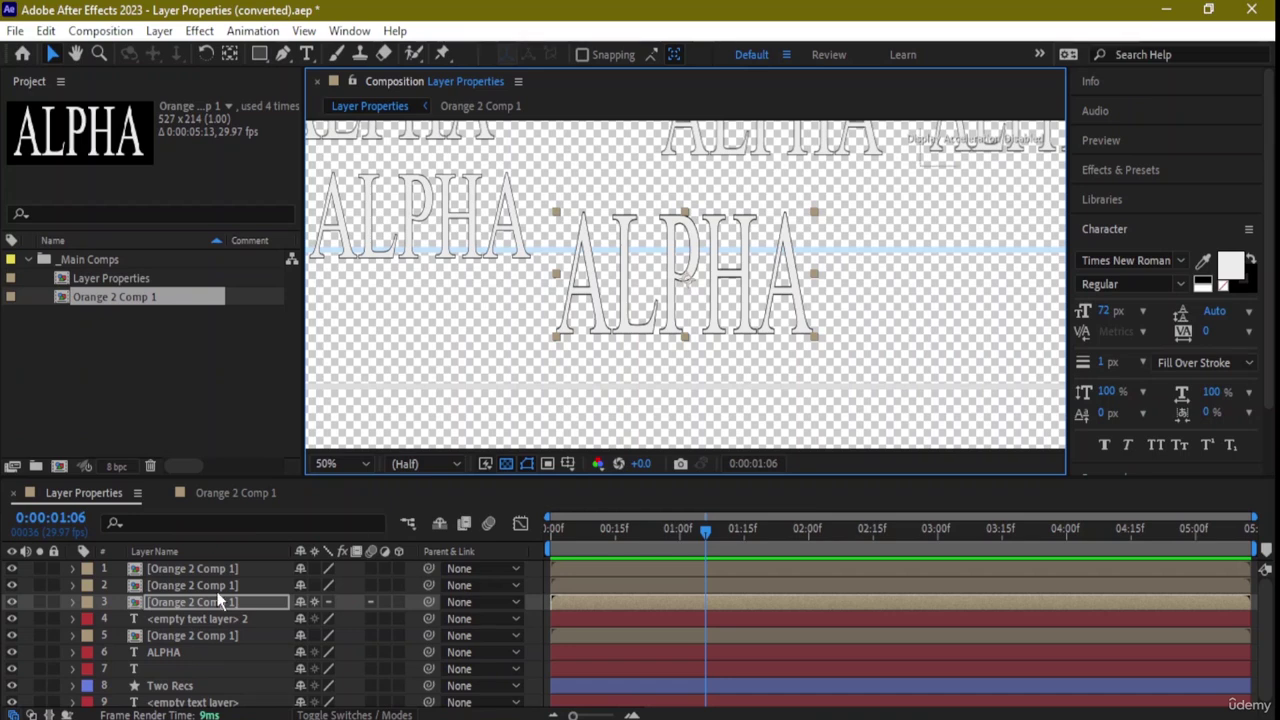
pyautogui.press('F2')
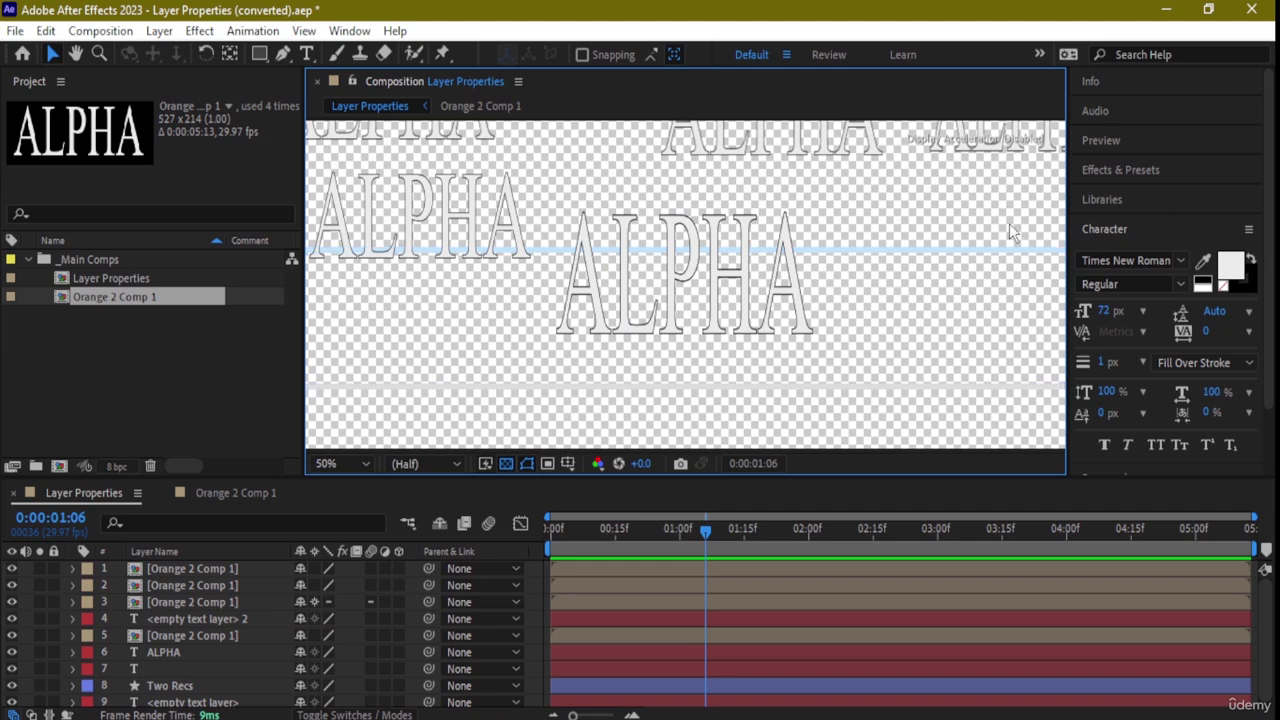
pyautogui.moveTo(586, 190); pyautogui.dragTo(586, 198)
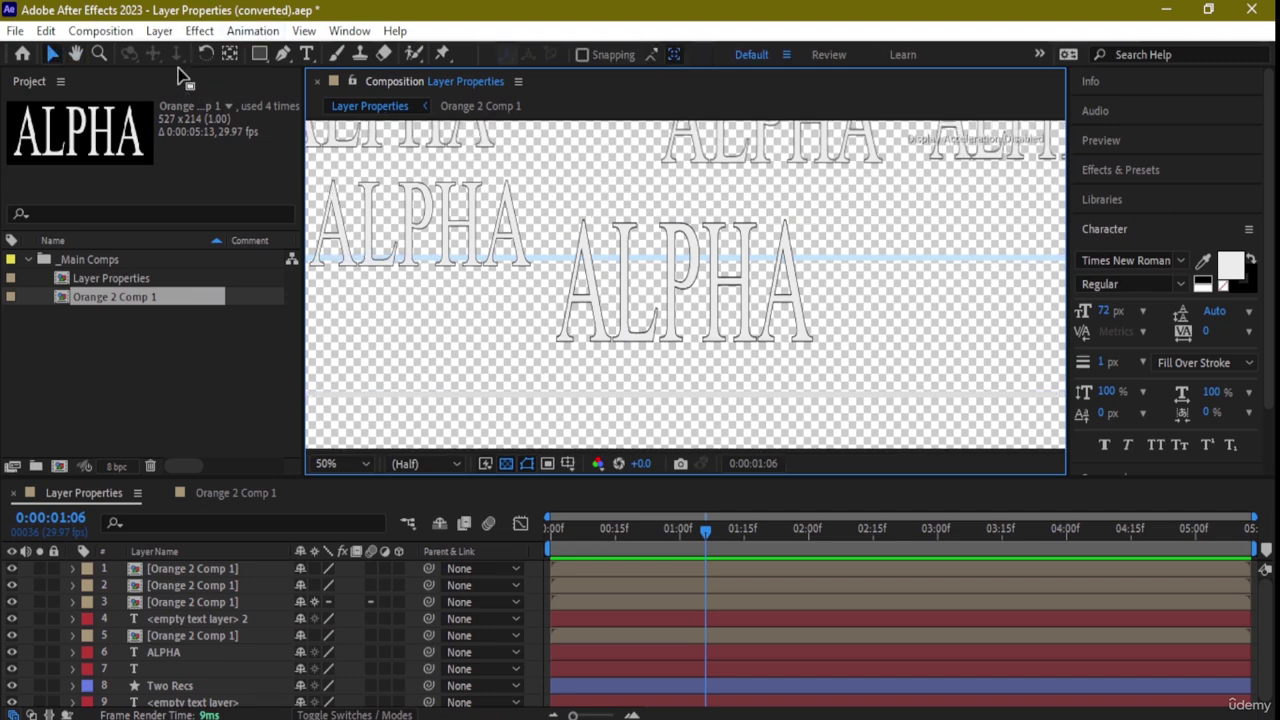
pyautogui.click(102, 31)
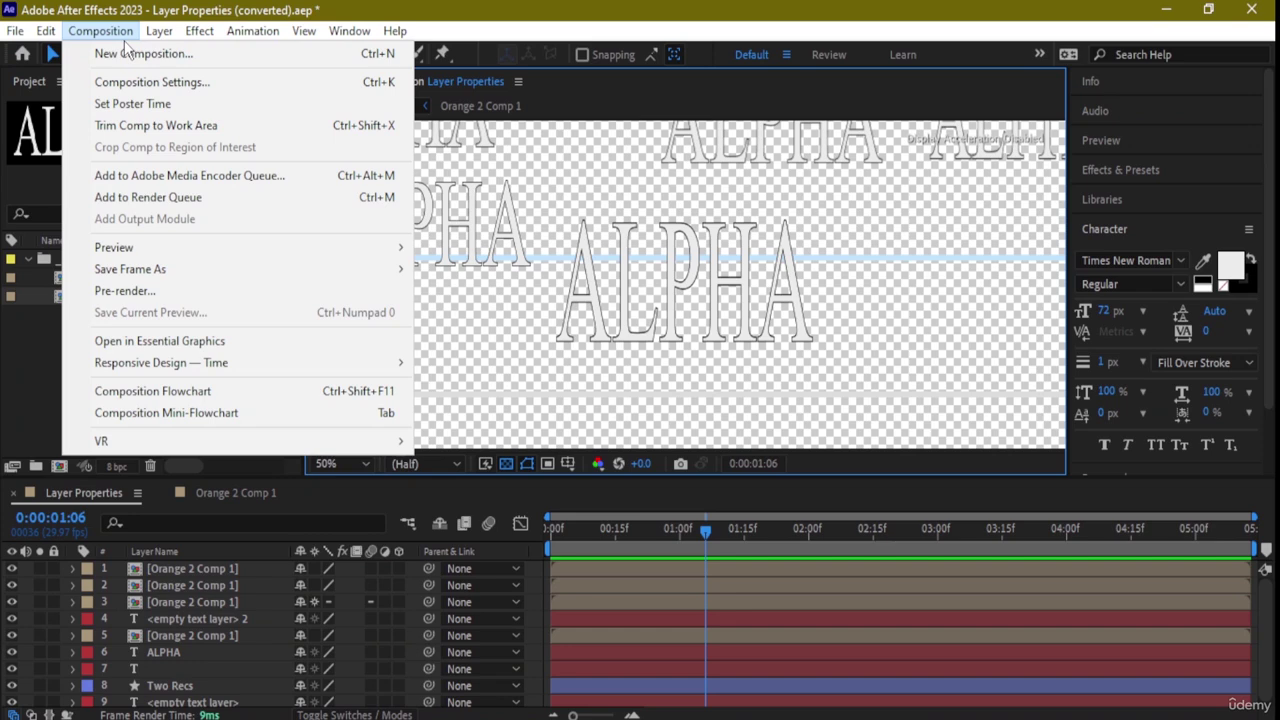
pyautogui.moveTo(152, 34)
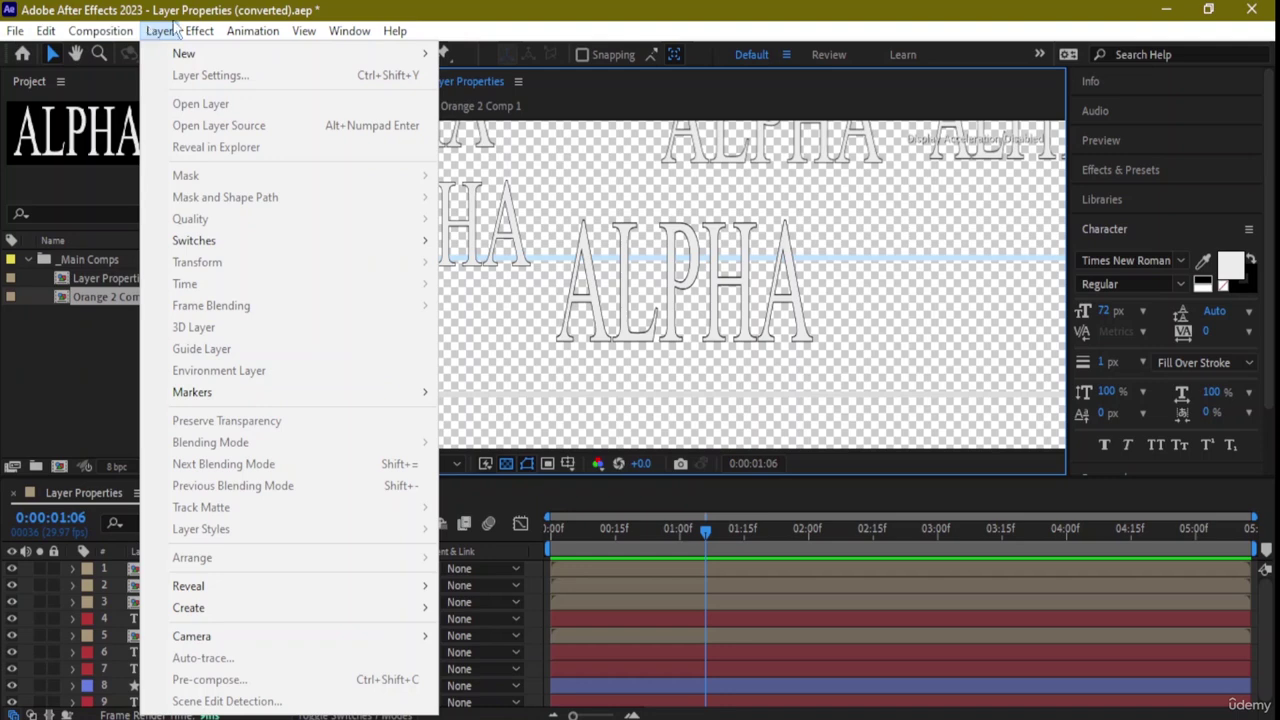
pyautogui.moveTo(252, 31)
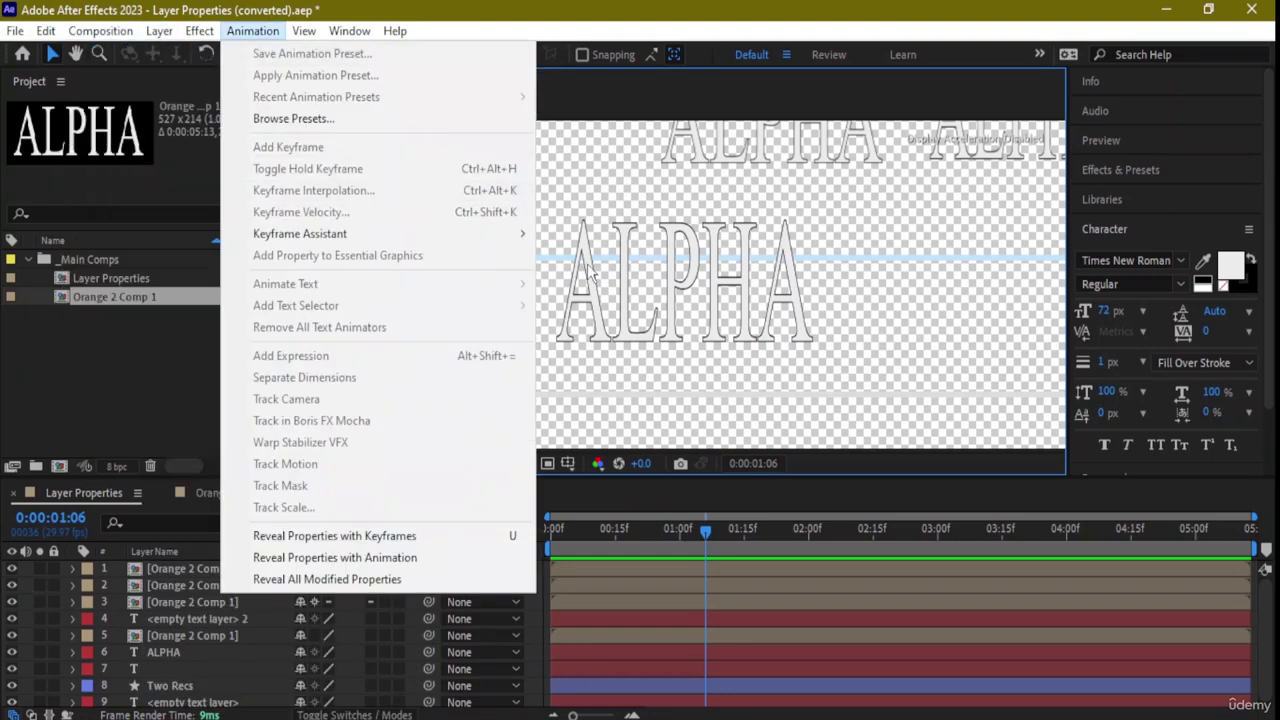
pyautogui.click(733, 358)
pyautogui.moveTo(658, 303); pyautogui.dragTo(491, 184)
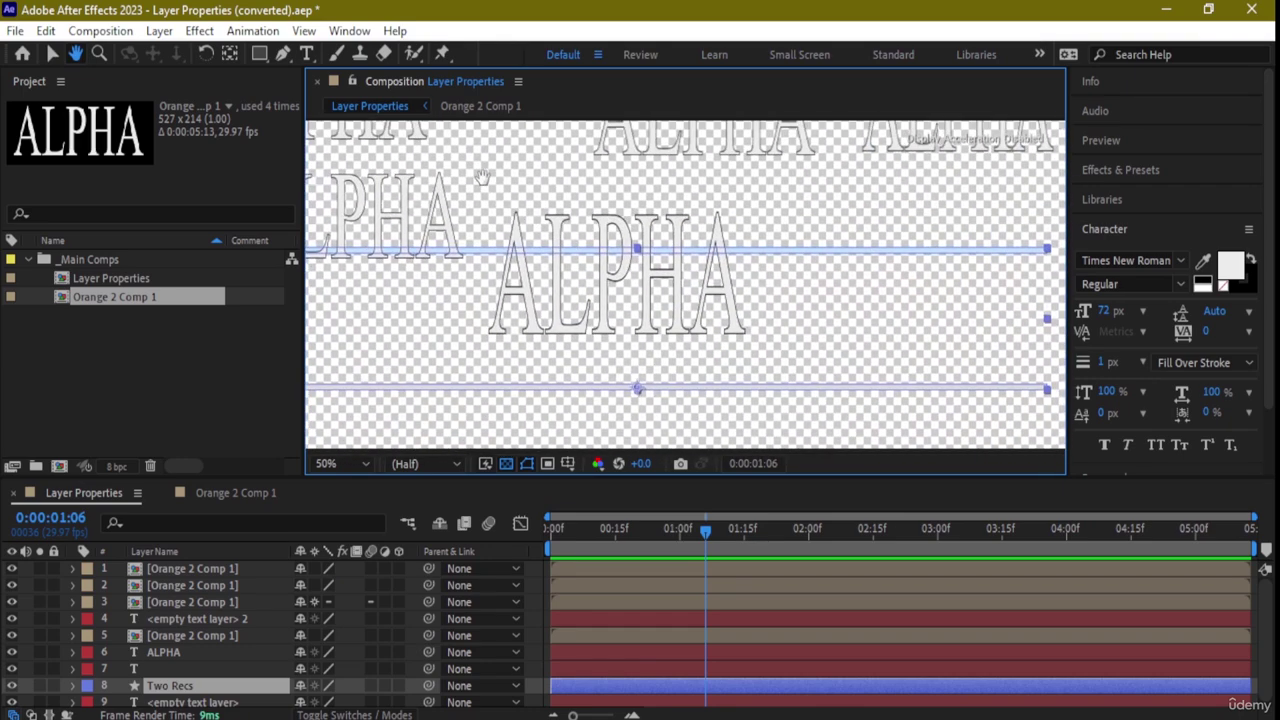
pyautogui.moveTo(546, 148)
pyautogui.mouseDown()
pyautogui.moveTo(848, 336)
pyautogui.moveTo(608, 161)
pyautogui.moveTo(600, 126)
pyautogui.mouseUp()
pyautogui.press('v')
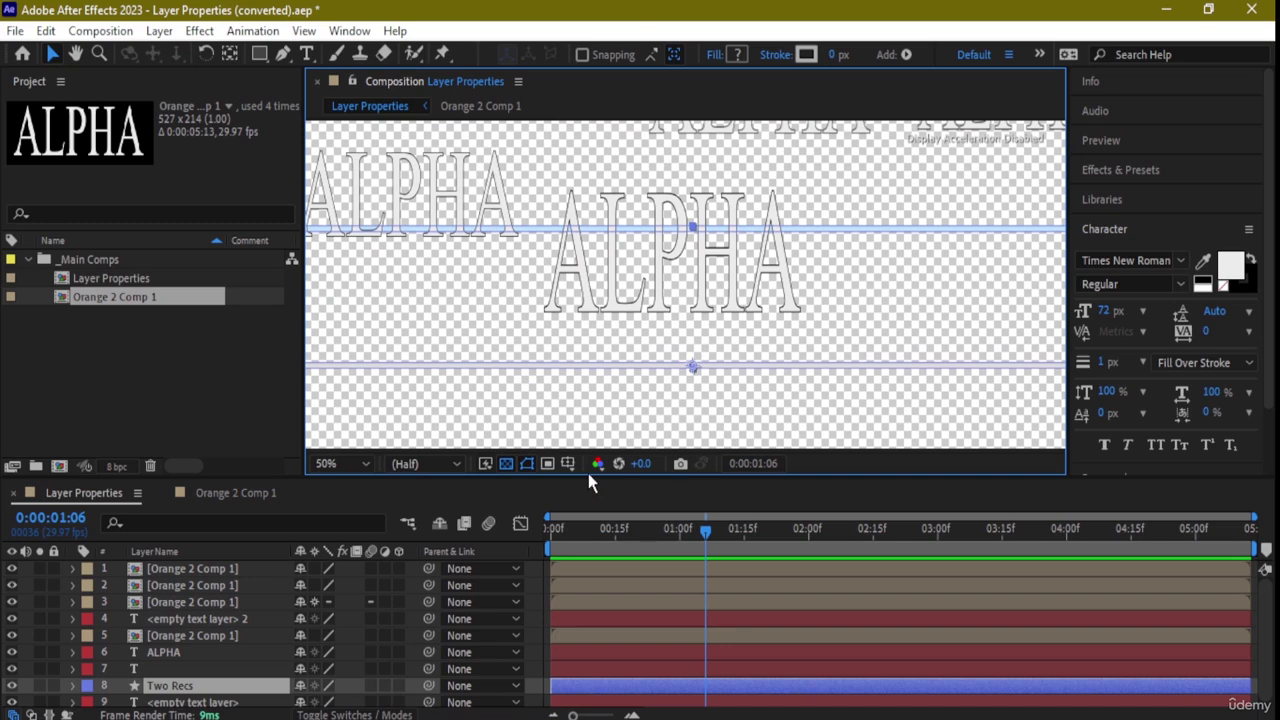